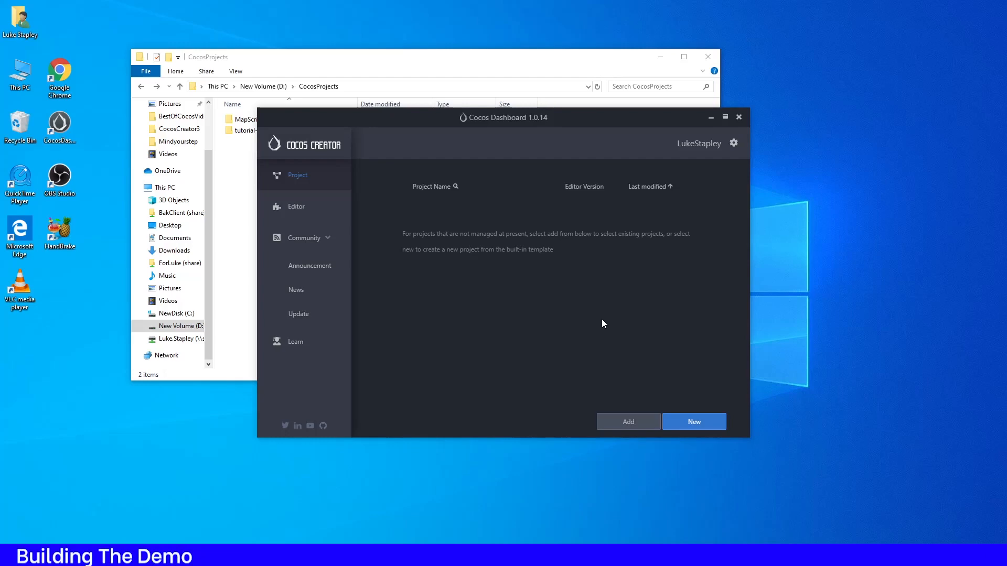
- Create and open an empty project named MapView in D:\CocosProjects, using editor version 3.1.1
{"action": "left_click", "coordinate": [689, 426]}
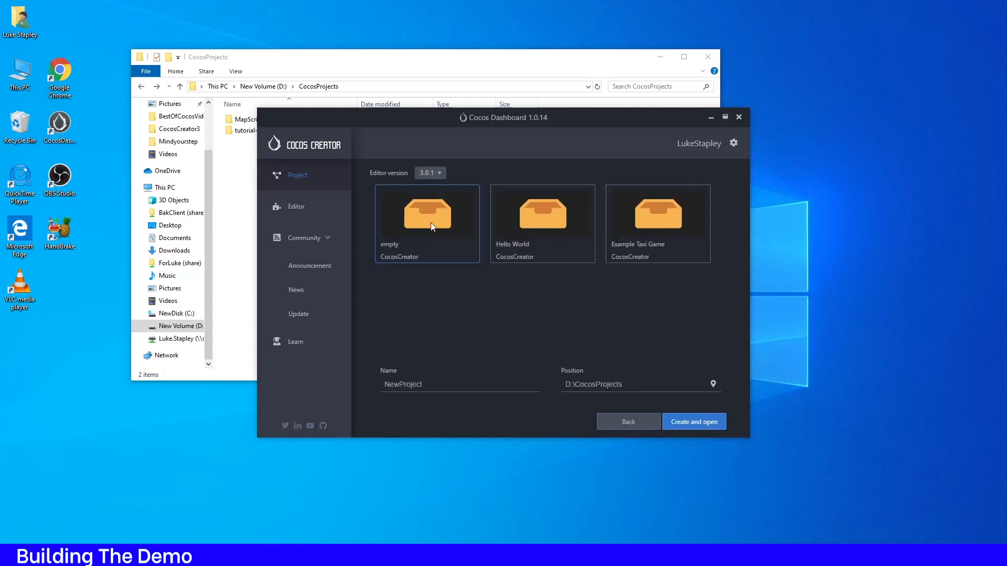
{"action": "left_click_drag", "start_coordinate": [370, 173], "coordinate": [413, 174]}
{"action": "left_click", "coordinate": [426, 174]}
{"action": "left_click", "coordinate": [440, 338]}
{"action": "double_click", "coordinate": [415, 385]}
{"action": "type", "text": "MapView"}
{"action": "left_click", "coordinate": [691, 422]}
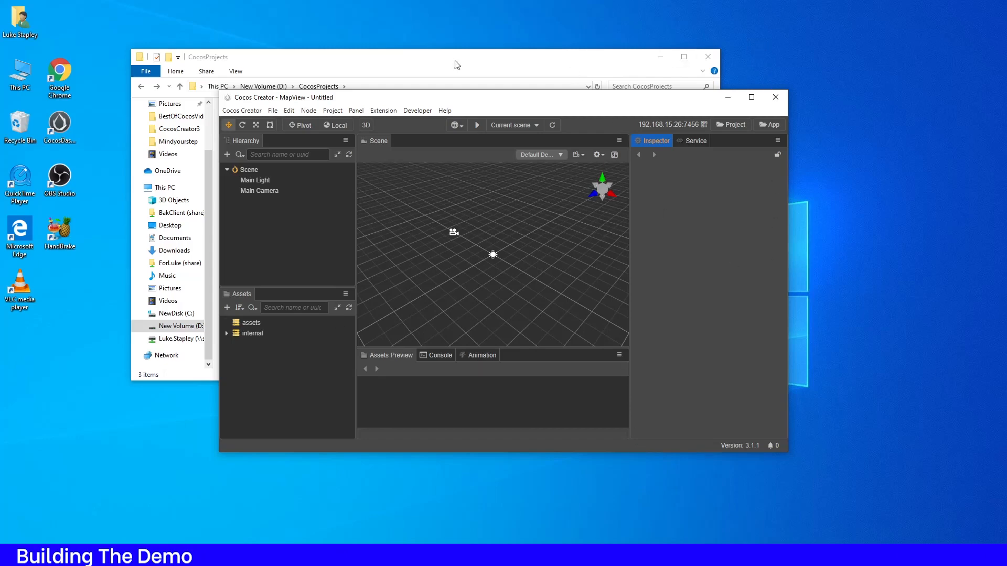
- Maximize the editor window and switch the scene view from 3D to 2D
{"action": "left_click", "coordinate": [751, 97]}
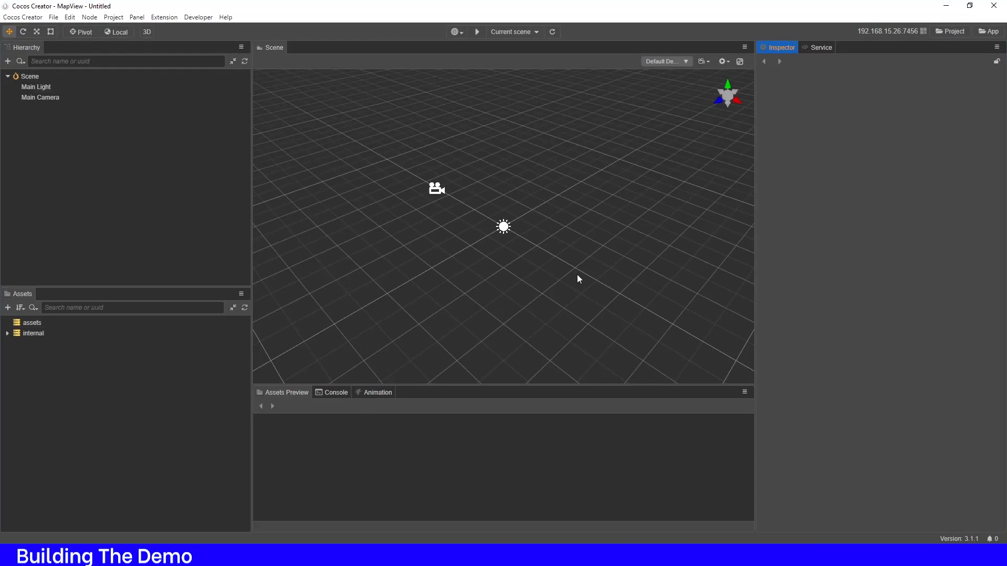
{"action": "mouse_move", "coordinate": [552, 247]}
{"action": "right_mouse_down"}
{"action": "mouse_move", "coordinate": [535, 246]}
{"action": "mouse_move", "coordinate": [535, 209]}
{"action": "mouse_move", "coordinate": [603, 210]}
{"action": "mouse_move", "coordinate": [535, 251]}
{"action": "mouse_move", "coordinate": [516, 173]}
{"action": "mouse_move", "coordinate": [576, 172]}
{"action": "mouse_move", "coordinate": [582, 202]}
{"action": "mouse_move", "coordinate": [556, 242]}
{"action": "right_mouse_up"}
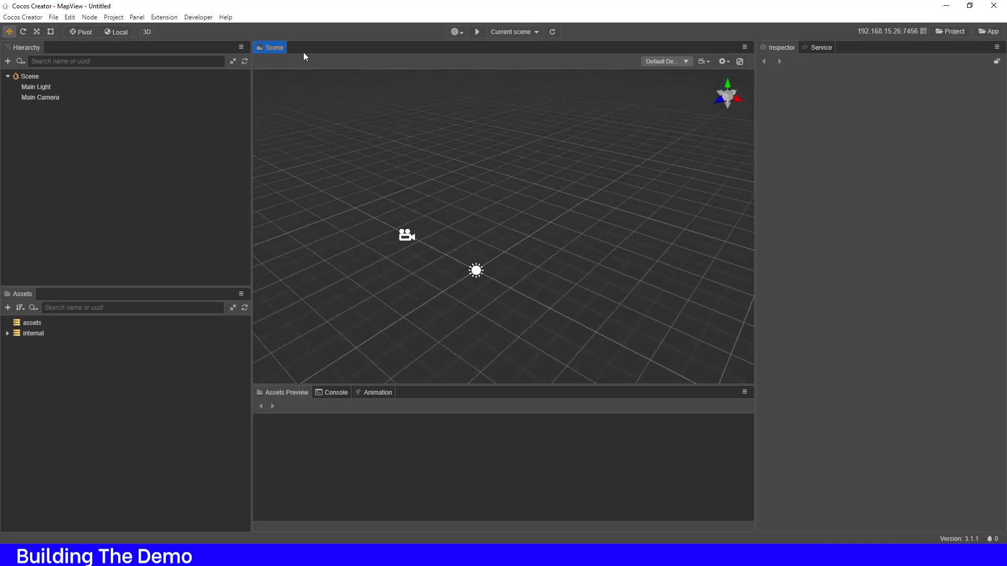
{"action": "left_click", "coordinate": [148, 32]}
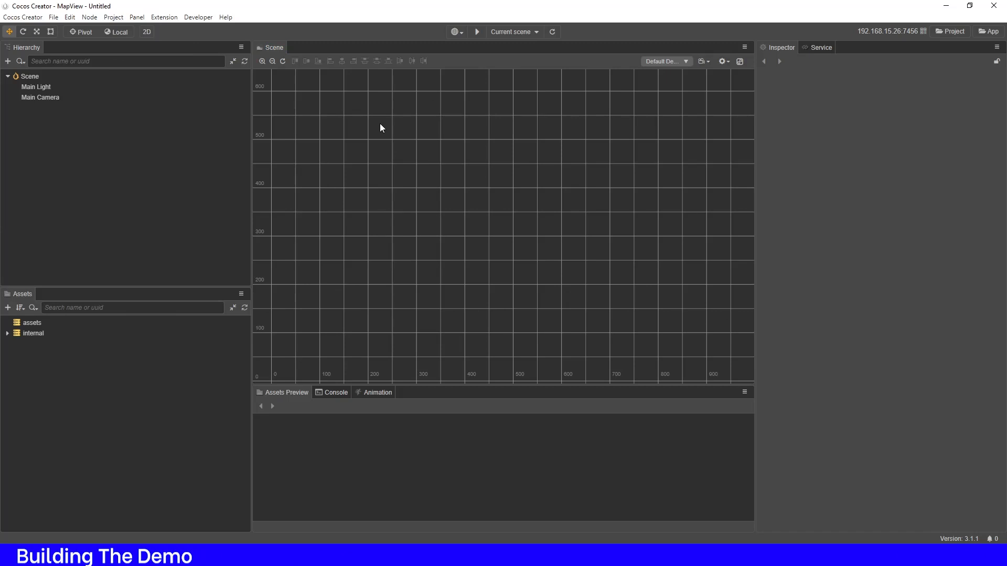
- Create a folder named Scene inside the project's assets root
{"action": "left_click", "coordinate": [40, 326]}
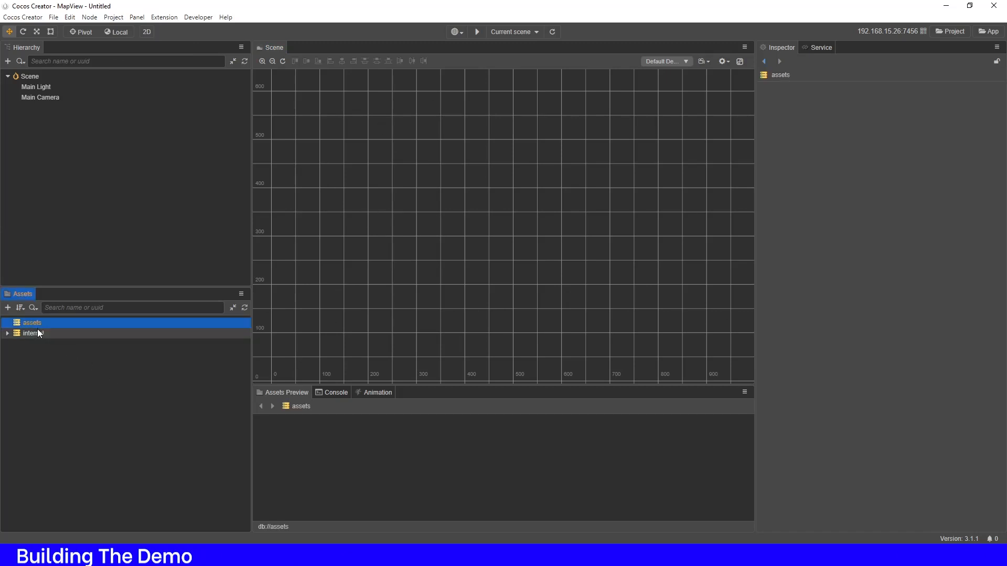
{"action": "right_click", "coordinate": [30, 323]}
{"action": "mouse_move", "coordinate": [48, 333]}
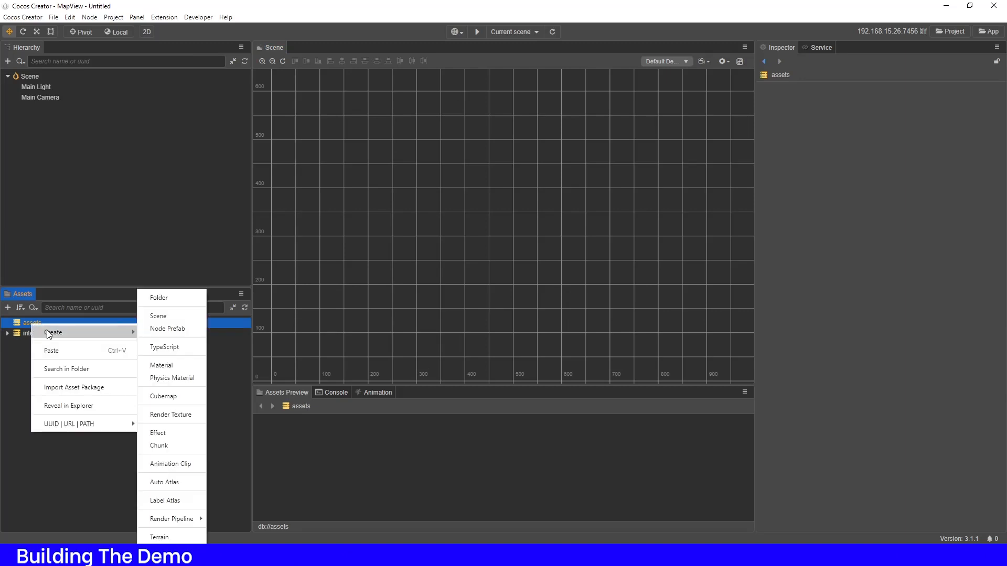
{"action": "left_click", "coordinate": [159, 297]}
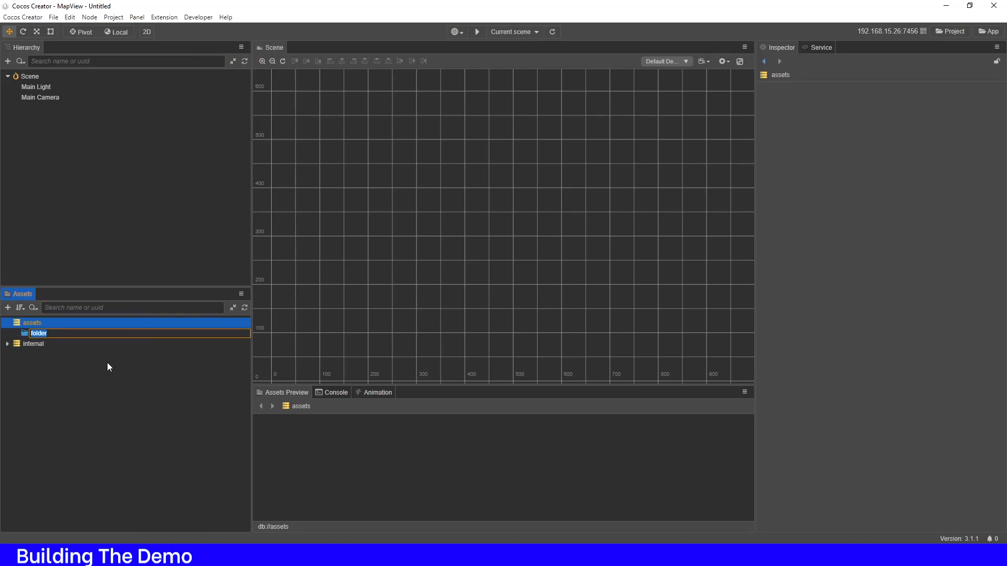
{"action": "type", "text": "Scene"}
{"action": "key", "text": "Return"}
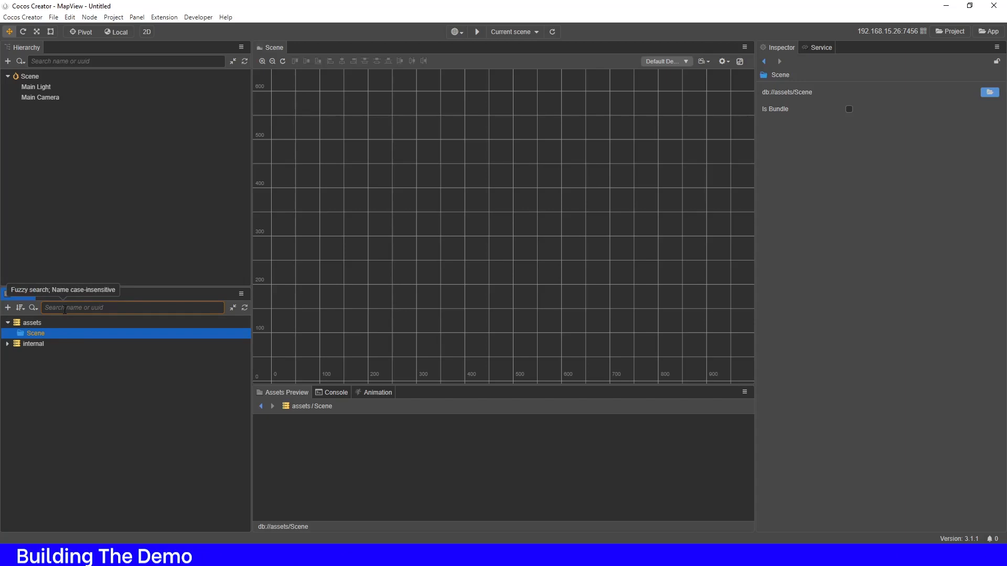
- Create a second folder in the assets root and name it Script
{"action": "left_click", "coordinate": [36, 323]}
{"action": "right_click", "coordinate": [36, 325]}
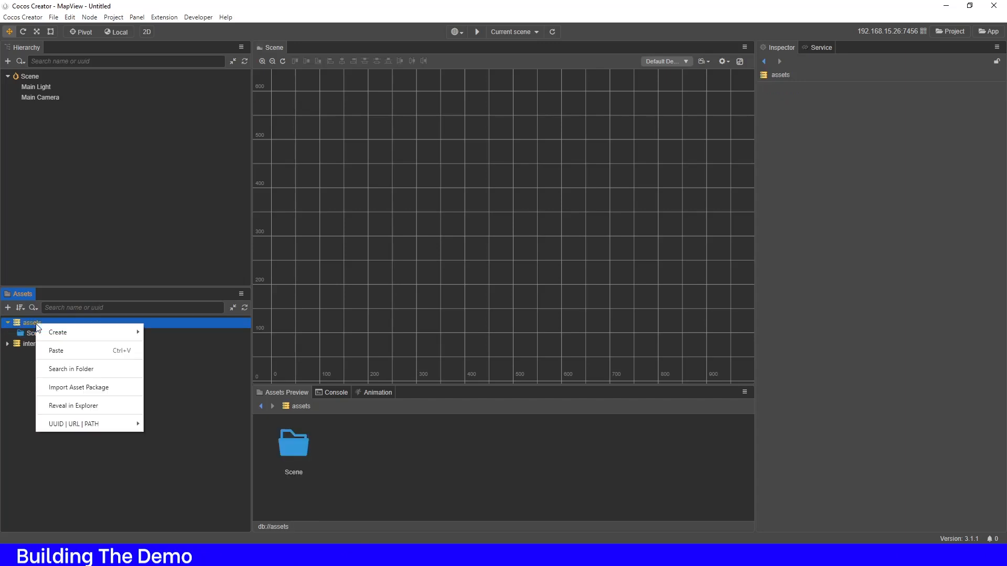
{"action": "mouse_move", "coordinate": [57, 333]}
{"action": "left_click", "coordinate": [180, 295]}
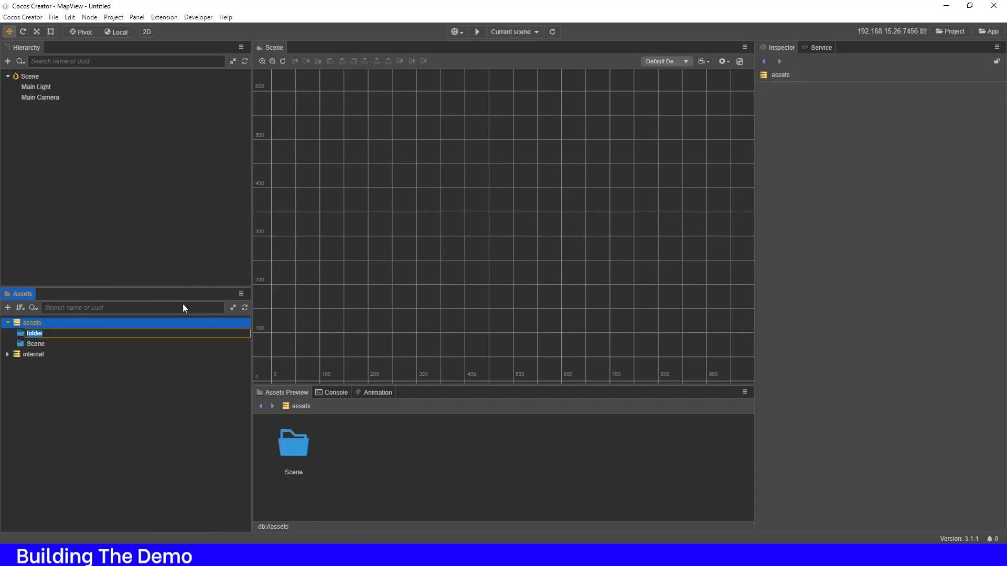
{"action": "type", "text": "S"}
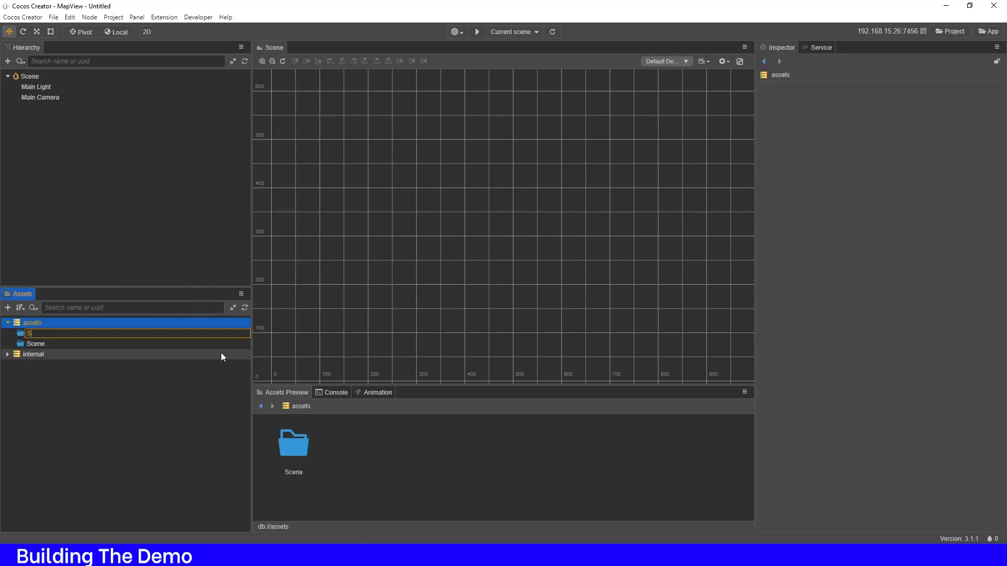
{"action": "type", "text": "cript"}
{"action": "key", "text": "Return"}
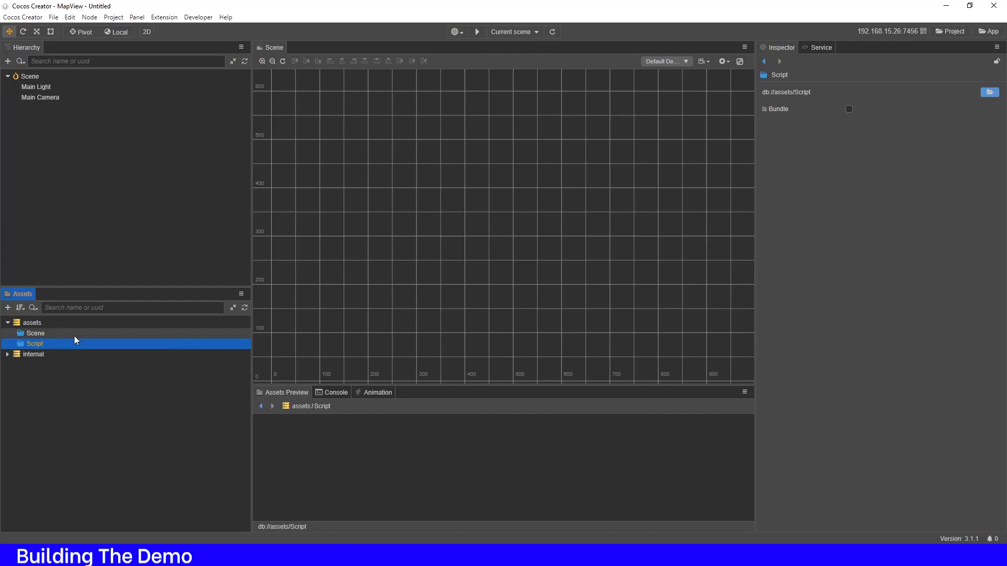
{"action": "right_click", "coordinate": [27, 345]}
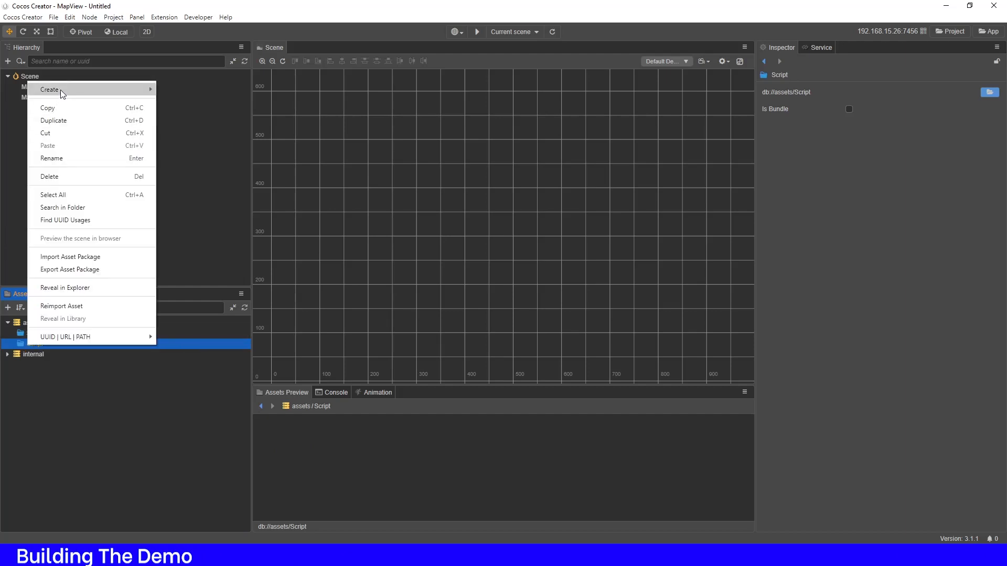
{"action": "left_click", "coordinate": [173, 90]}
{"action": "key", "text": "Return"}
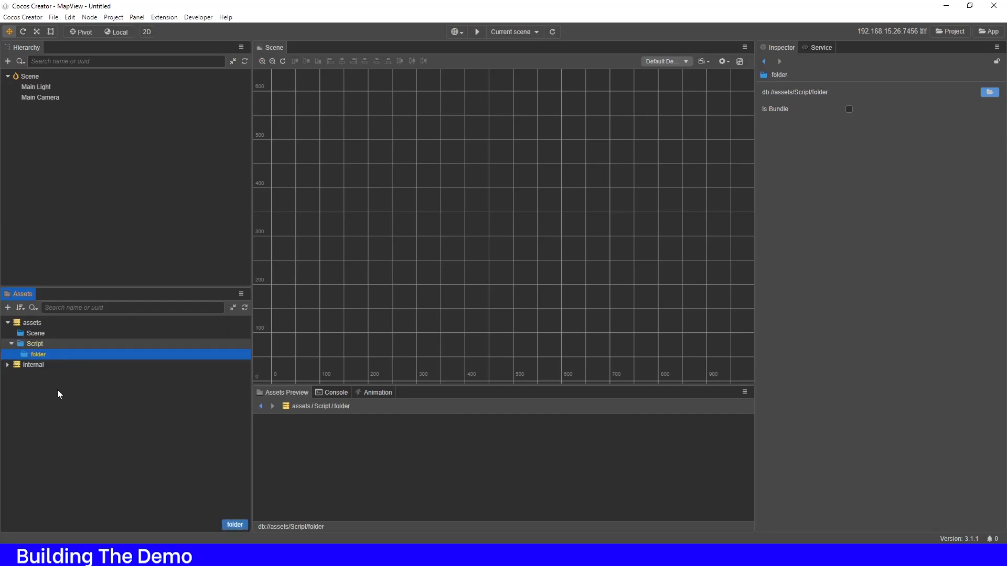
{"action": "left_click", "coordinate": [27, 353]}
{"action": "key", "text": "Delete"}
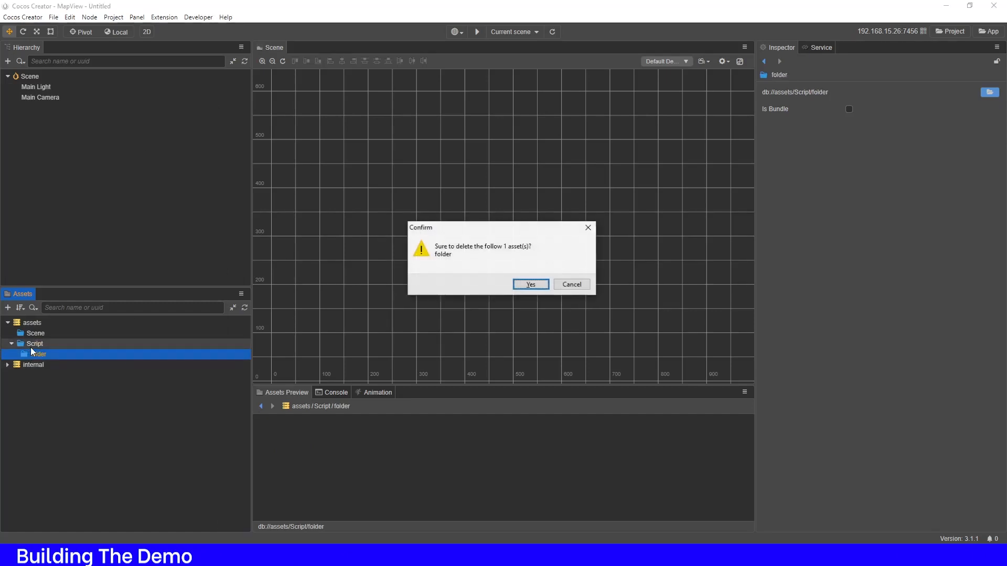
{"action": "key", "text": "Return"}
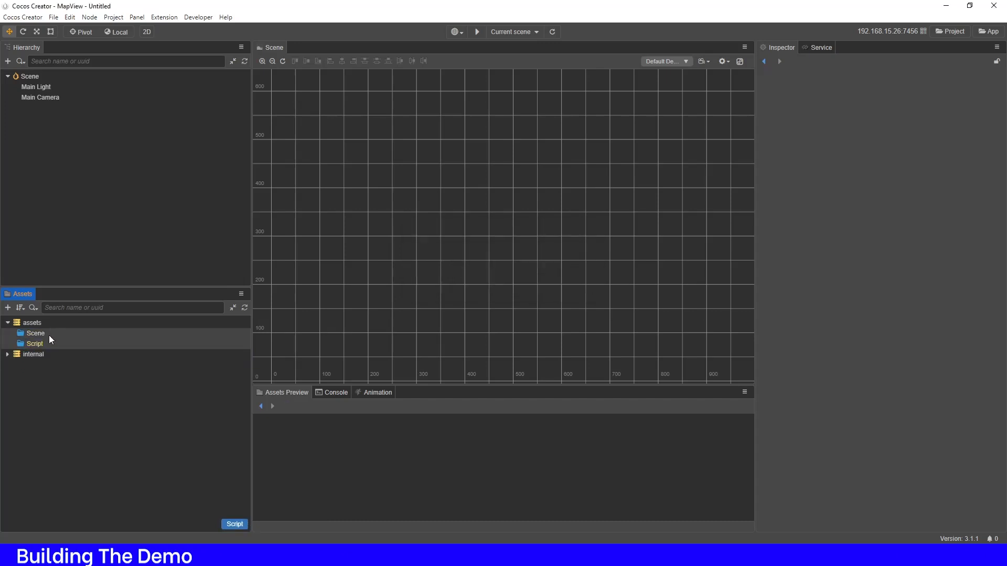
- Create a third folder named Textures in the assets root, alongside Scene and Script
{"action": "right_click", "coordinate": [41, 323]}
{"action": "mouse_move", "coordinate": [100, 329]}
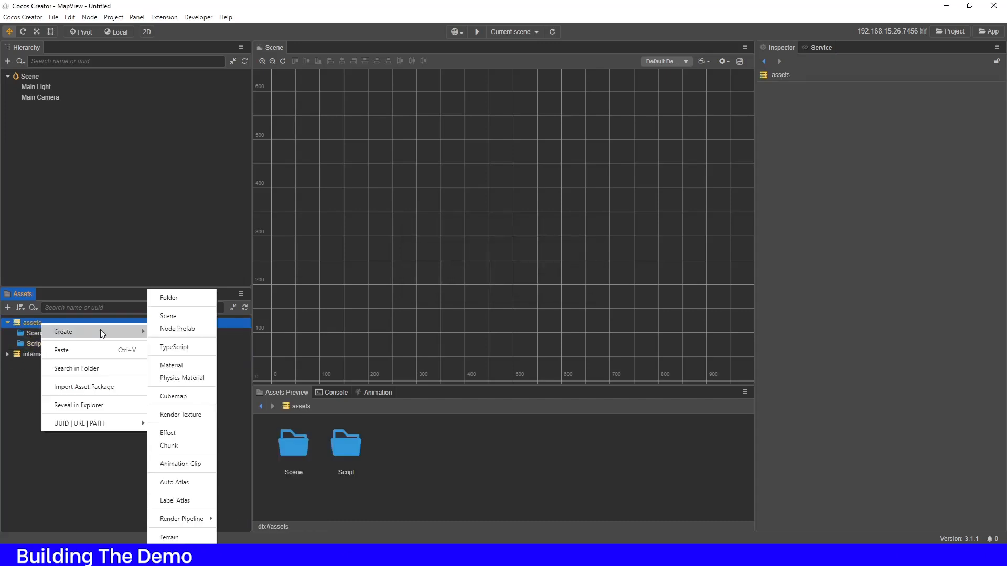
{"action": "left_click", "coordinate": [161, 298]}
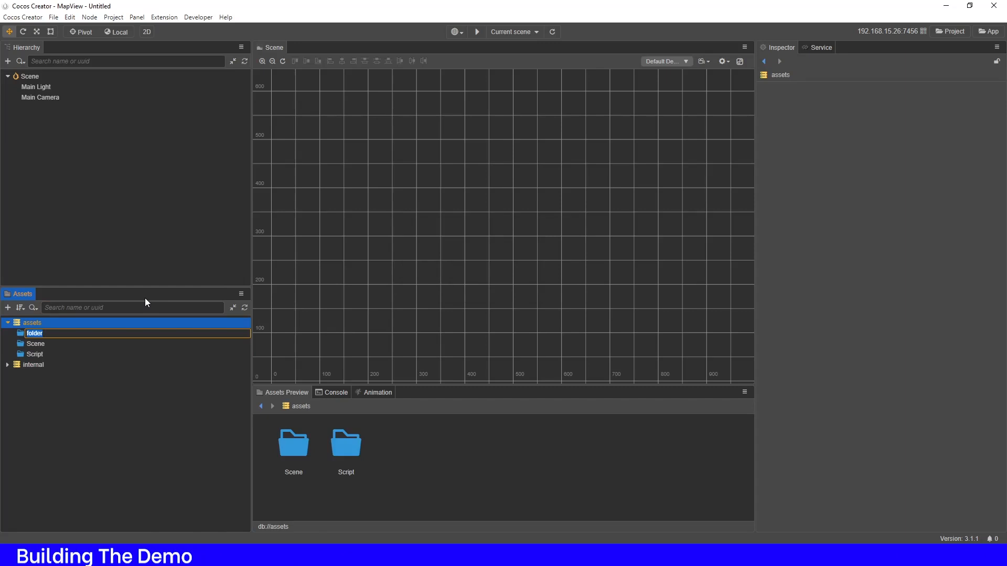
{"action": "type", "text": "Textures"}
{"action": "key", "text": "Return"}
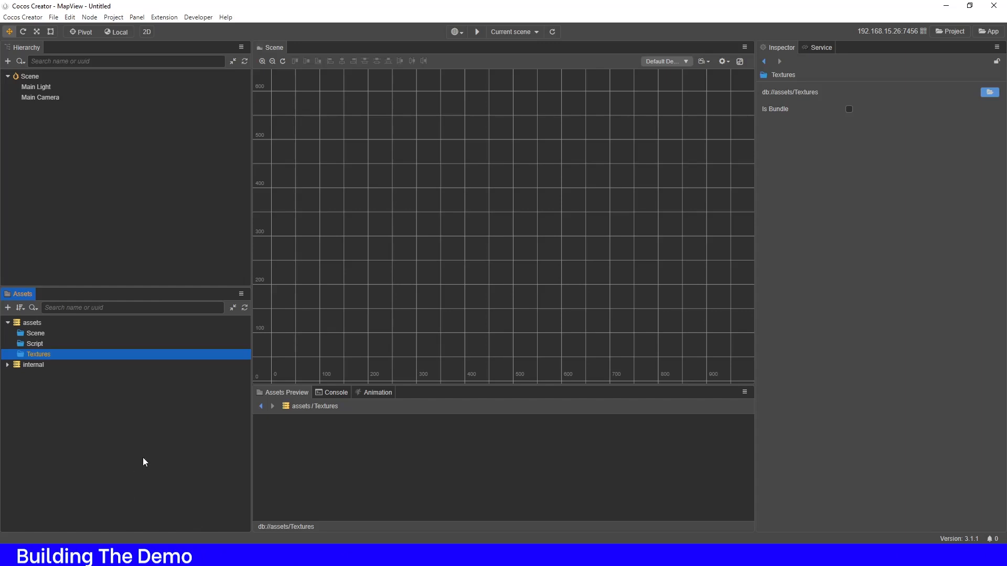
{"action": "left_click", "coordinate": [124, 450]}
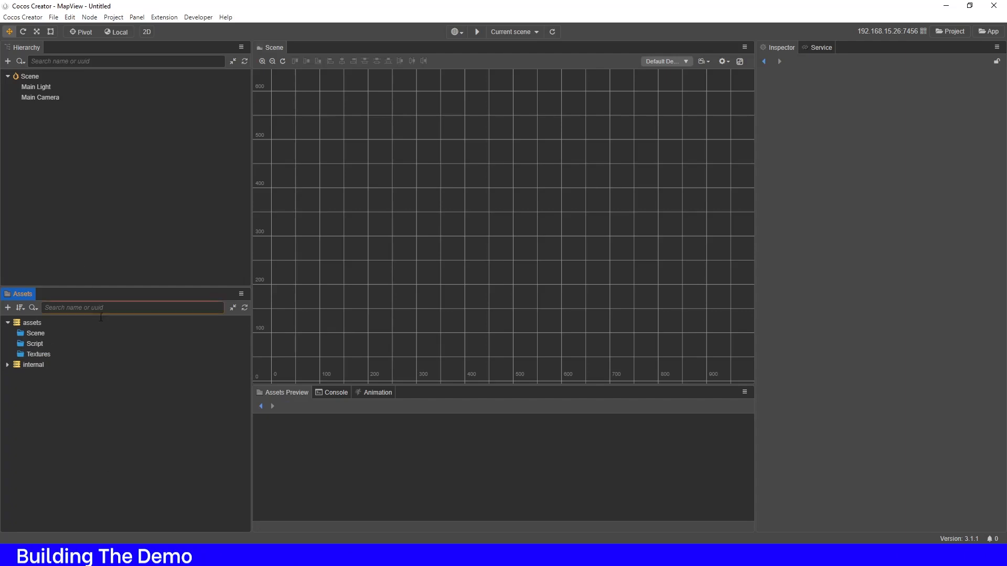
- Add a Canvas UI component directly under the Scene root node, keeping the default name Canvas
{"action": "left_click", "coordinate": [117, 158]}
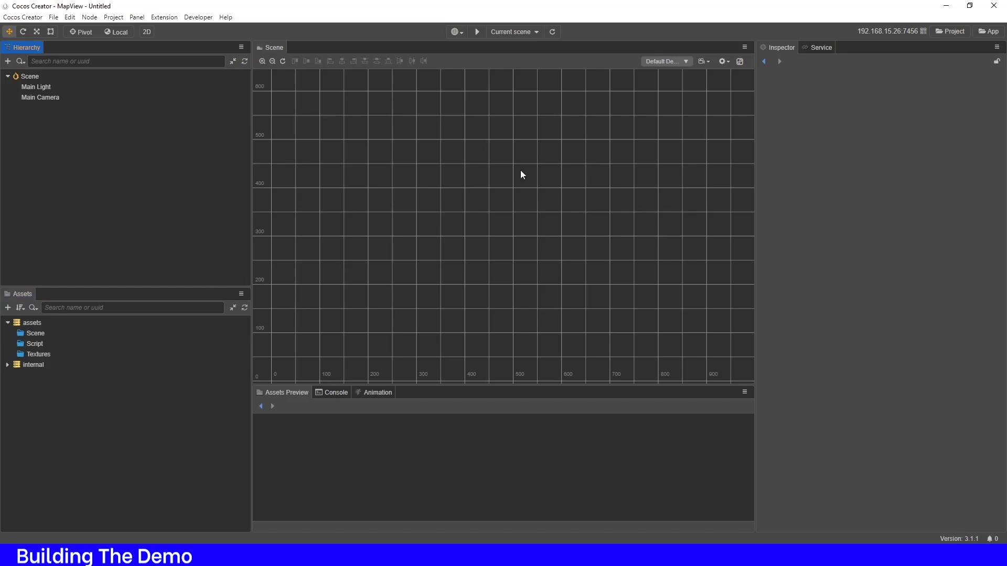
{"action": "middle_click_drag", "start_coordinate": [520, 217], "coordinate": [564, 235]}
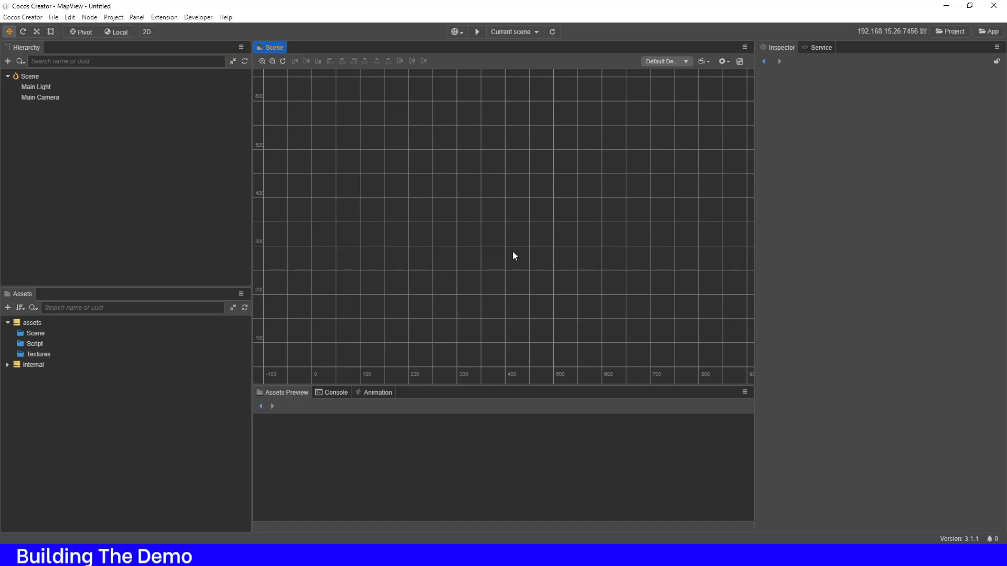
{"action": "right_click", "coordinate": [82, 75]}
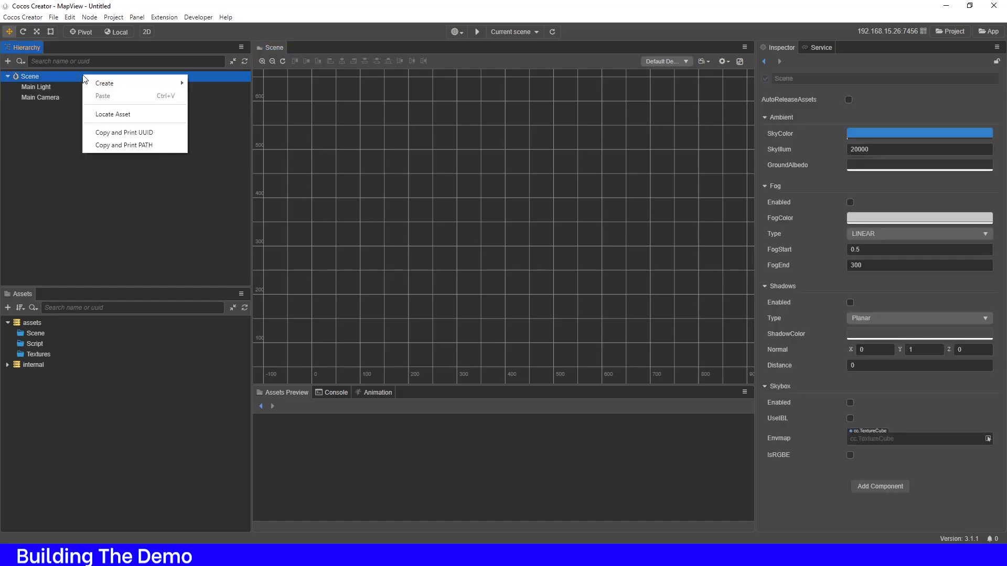
{"action": "mouse_move", "coordinate": [107, 88]}
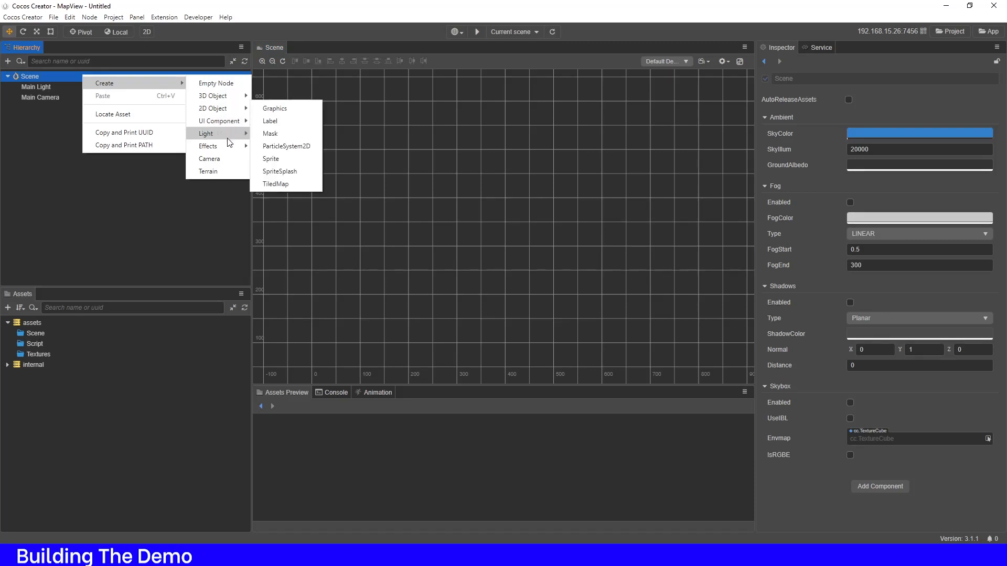
{"action": "mouse_move", "coordinate": [231, 128]}
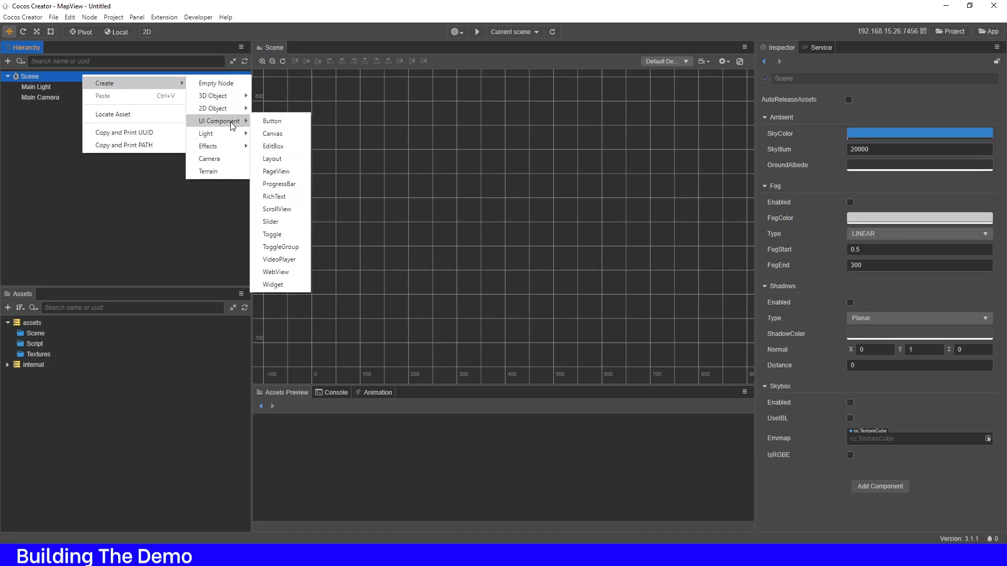
{"action": "left_click", "coordinate": [279, 135]}
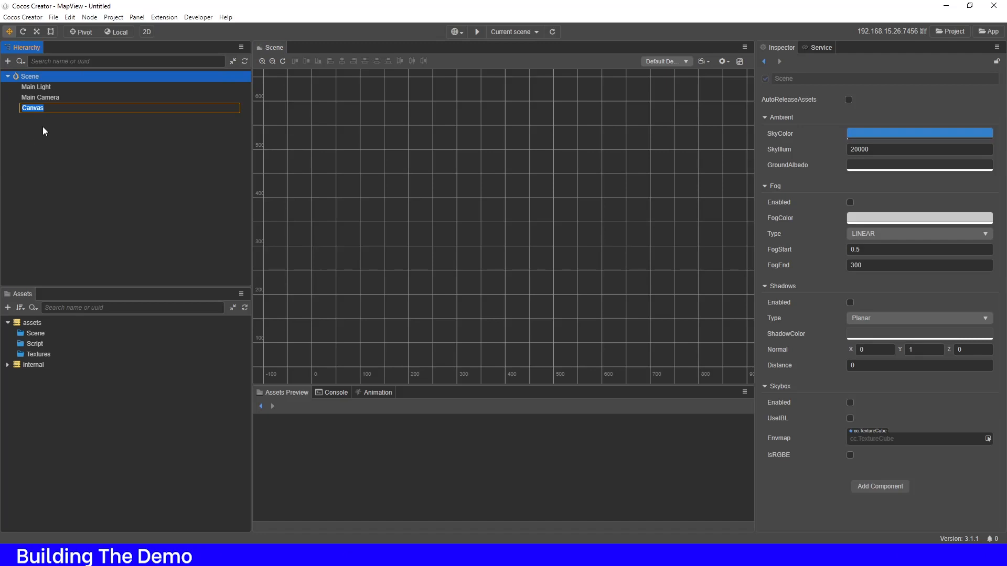
{"action": "key", "text": "Return"}
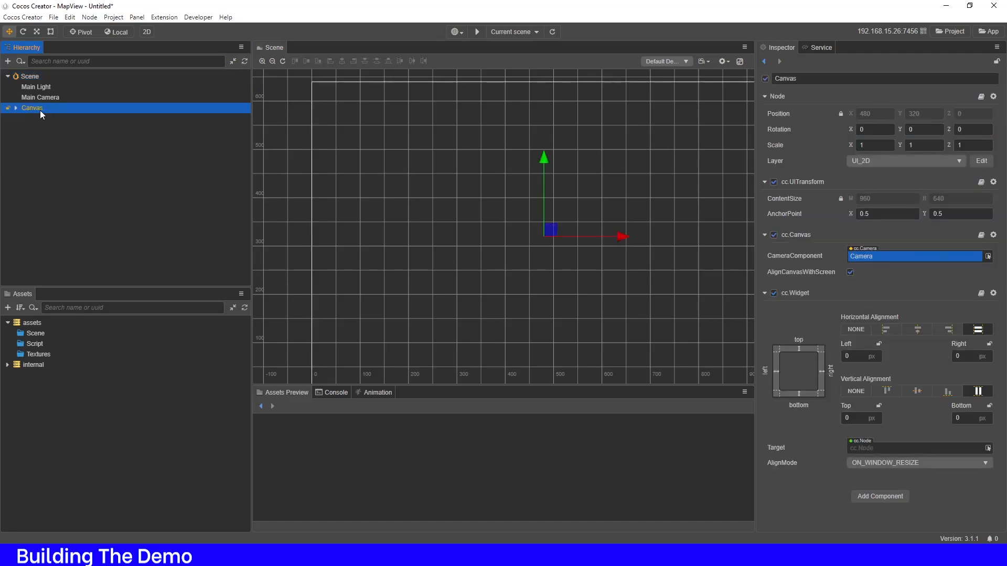
{"action": "scroll", "coordinate": [514, 250], "scroll_direction": "down", "scroll_amount": 5}
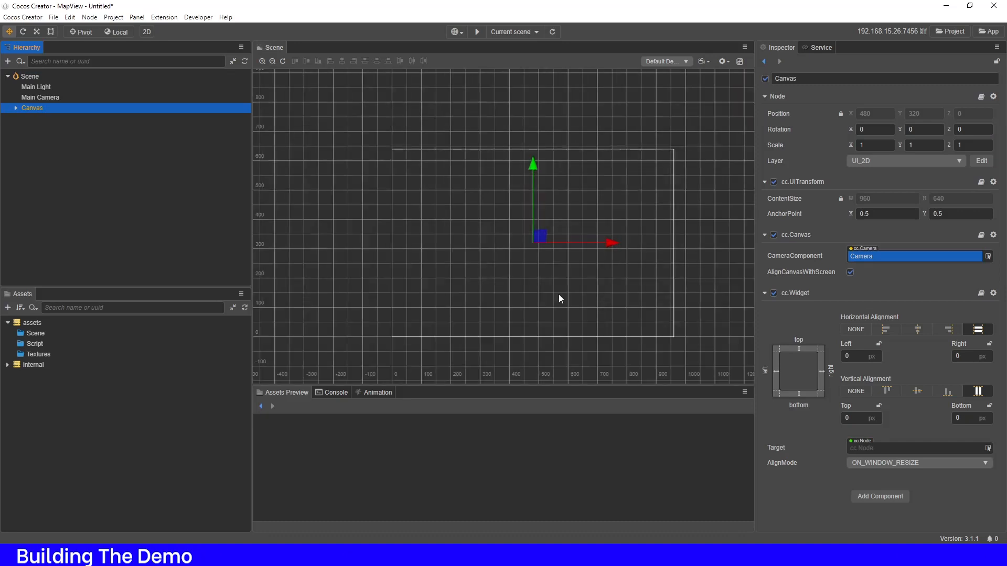
{"action": "mouse_move", "coordinate": [705, 218]}
{"action": "middle_mouse_down"}
{"action": "mouse_move", "coordinate": [680, 189]}
{"action": "mouse_move", "coordinate": [646, 216]}
{"action": "mouse_move", "coordinate": [691, 231]}
{"action": "middle_mouse_up"}
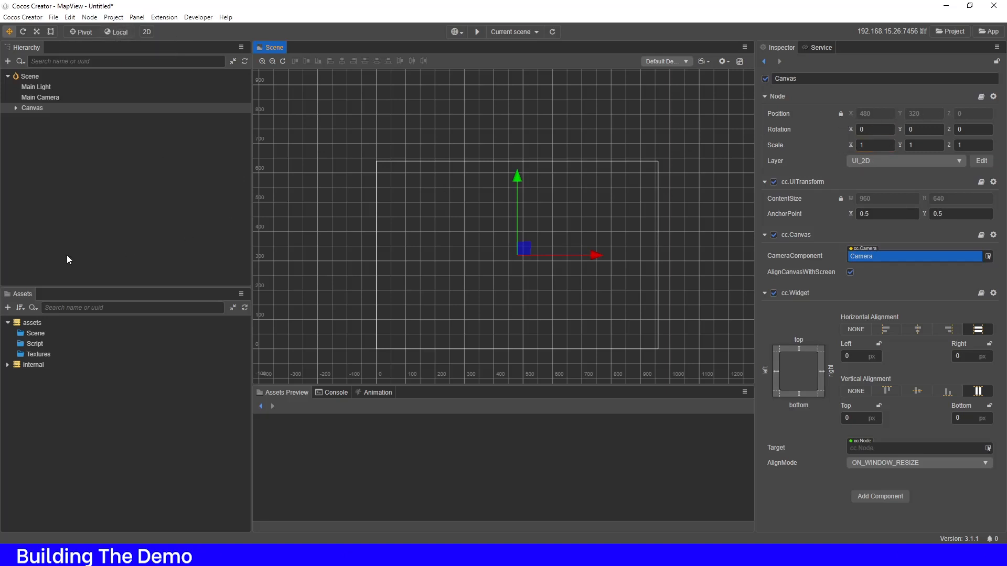
- Set the project's design resolution to 1080 wide by 720 high in the project data settings
{"action": "left_click", "coordinate": [118, 20]}
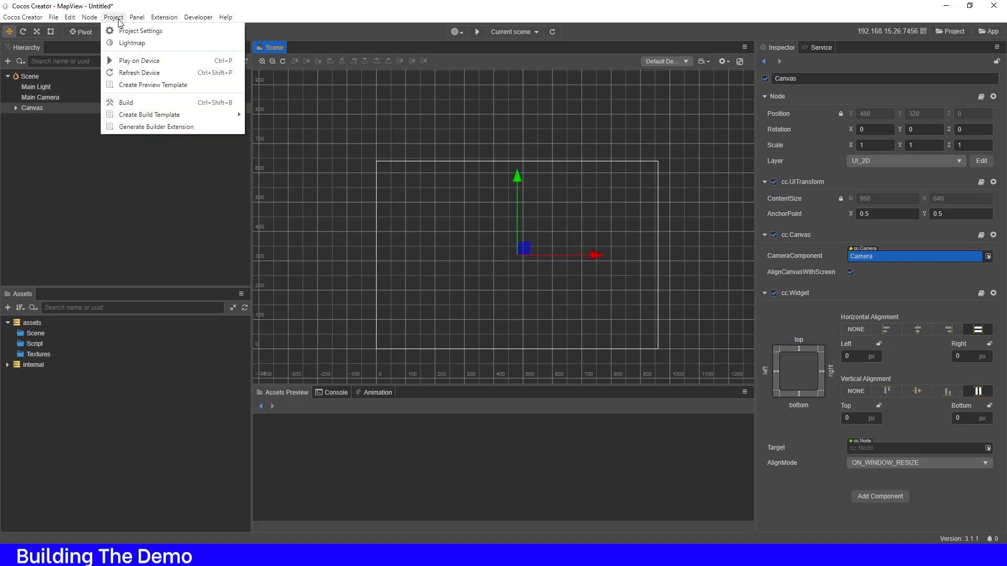
{"action": "left_click", "coordinate": [130, 33]}
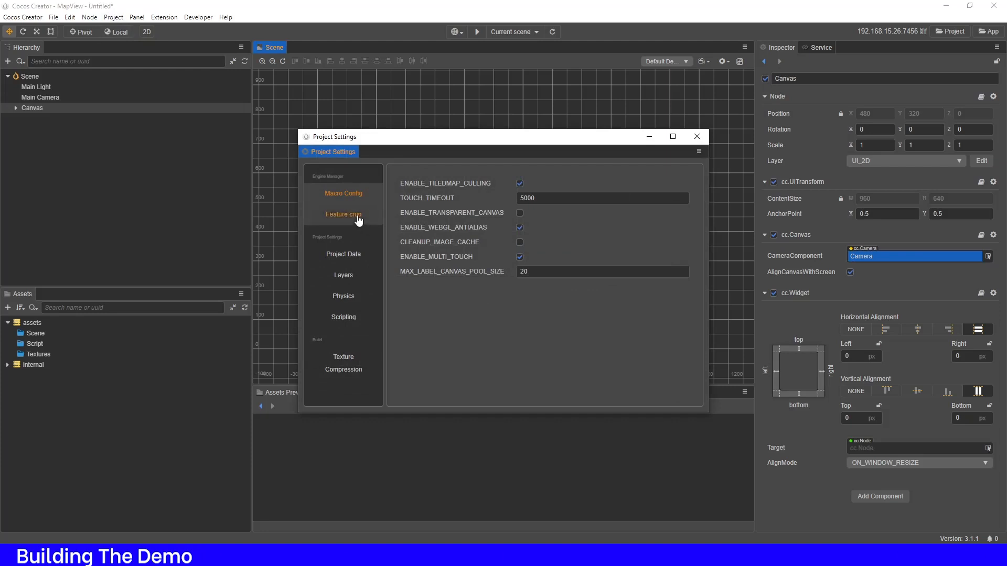
{"action": "left_click", "coordinate": [354, 256]}
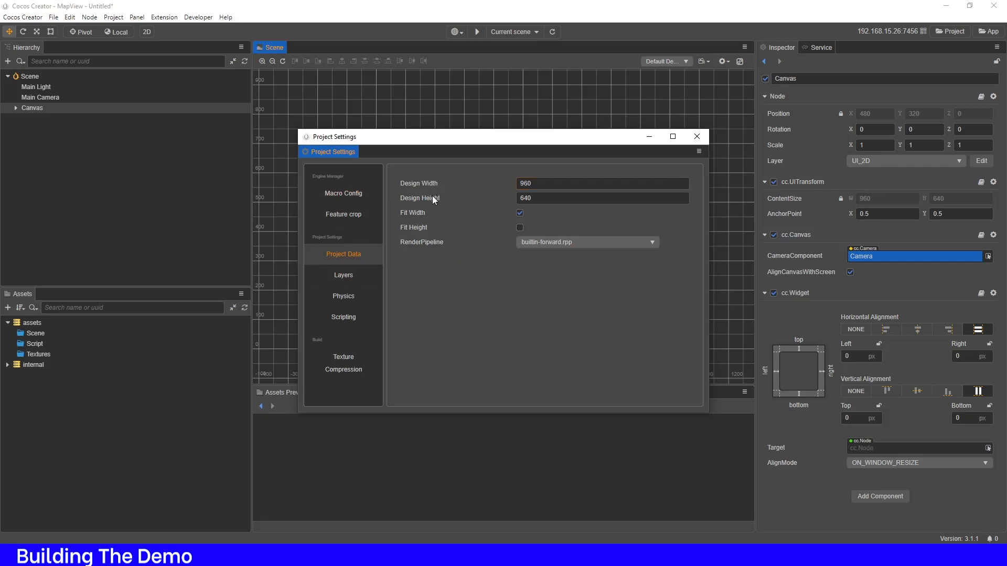
{"action": "left_click", "coordinate": [544, 183]}
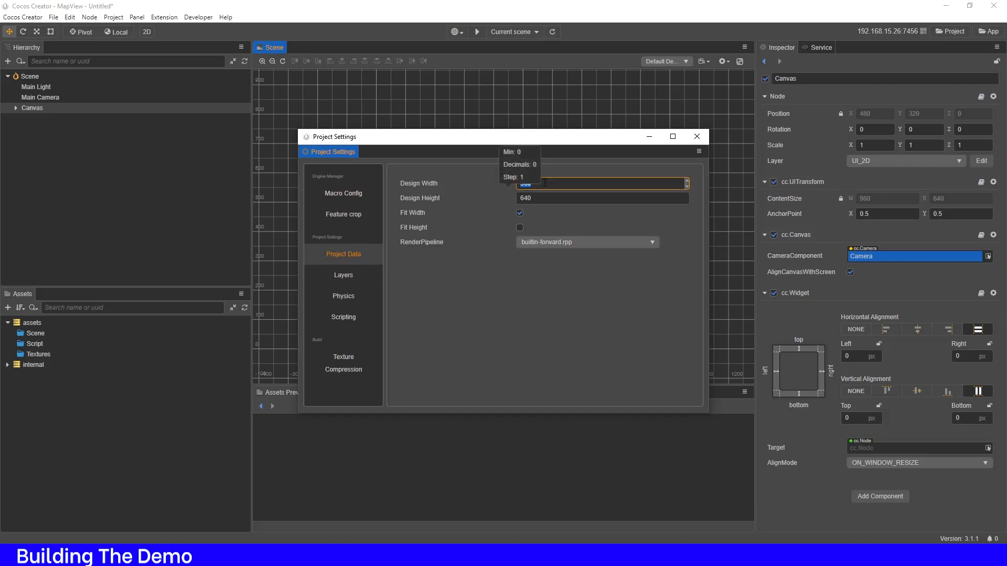
{"action": "type", "text": "768"}
{"action": "left_click", "coordinate": [553, 198]}
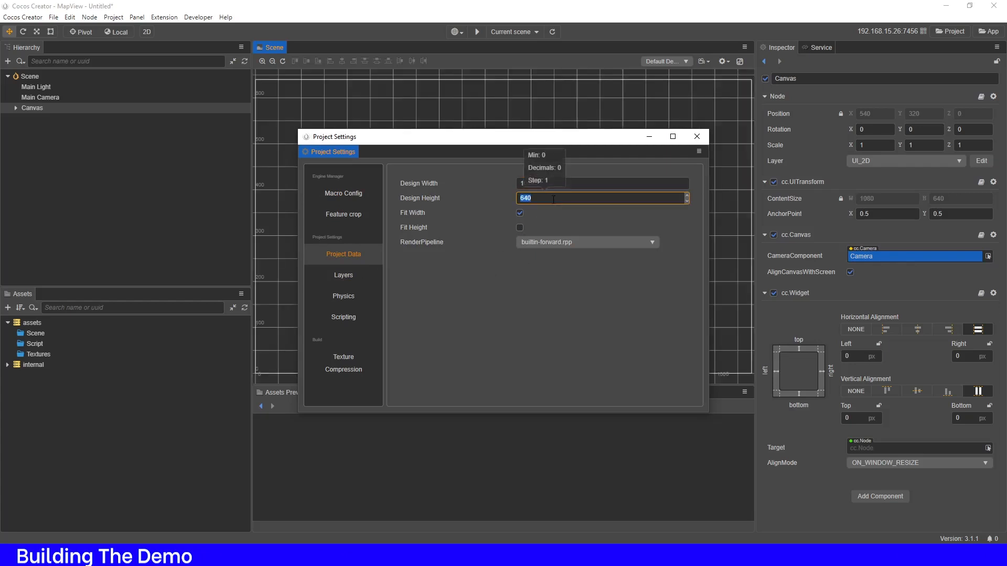
{"action": "type", "text": "720"}
{"action": "key", "text": "Return"}
{"action": "left_click", "coordinate": [583, 279]}
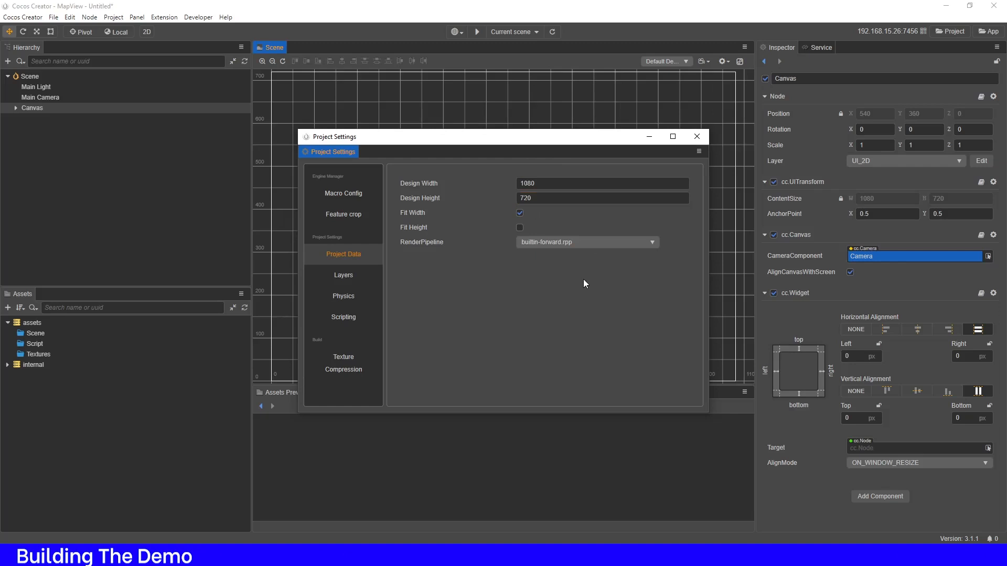
{"action": "left_click", "coordinate": [698, 137]}
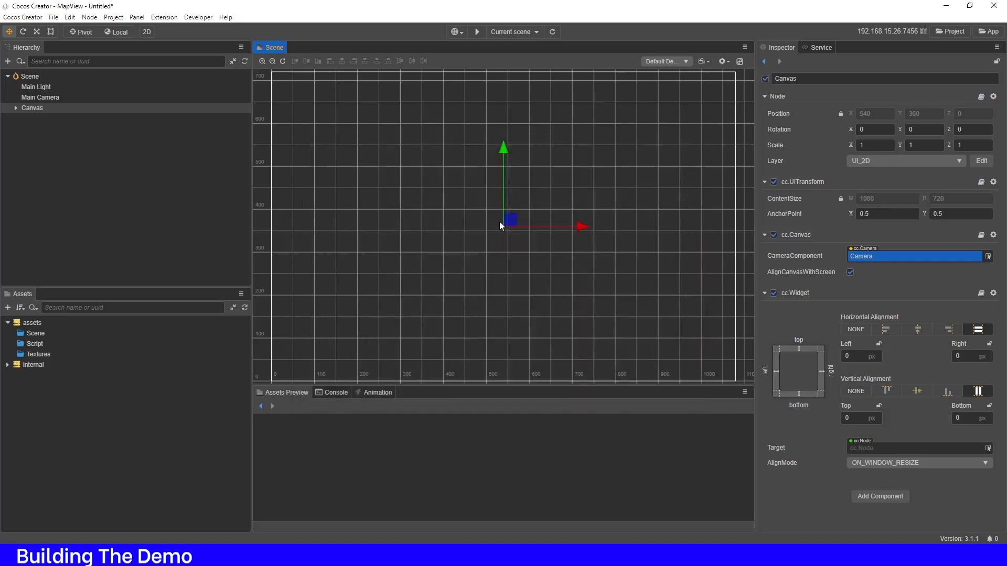
- Examine the properties of the Canvas node, the Main Camera and the Camera nested under Canvas
{"action": "scroll", "coordinate": [499, 221], "scroll_direction": "down", "scroll_amount": 2}
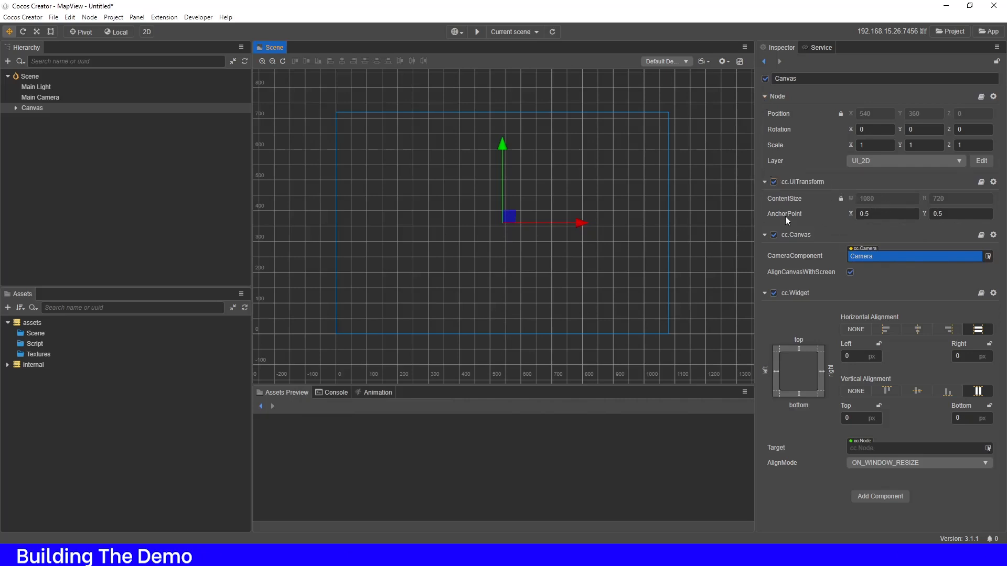
{"action": "left_click", "coordinate": [888, 198]}
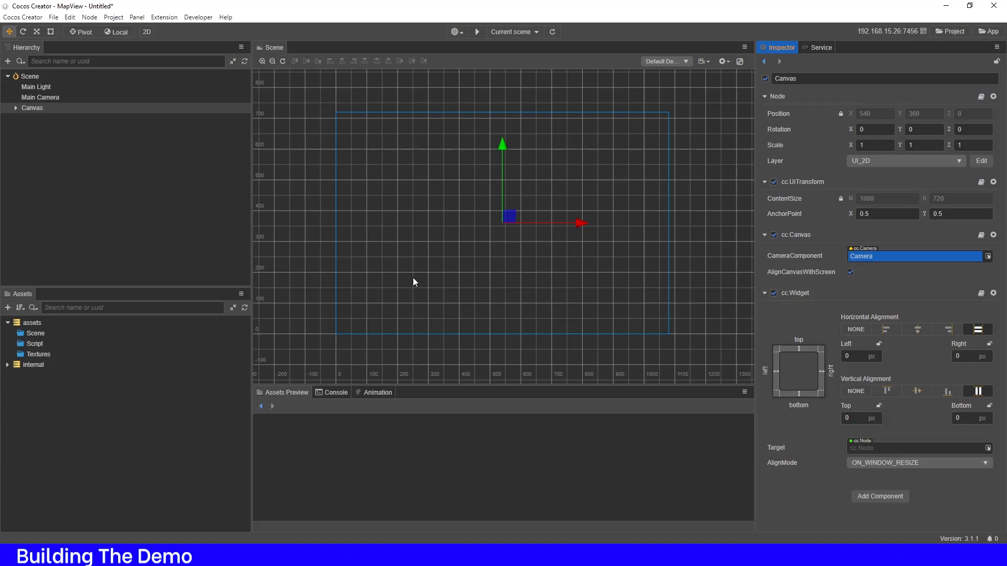
{"action": "left_click", "coordinate": [55, 97]}
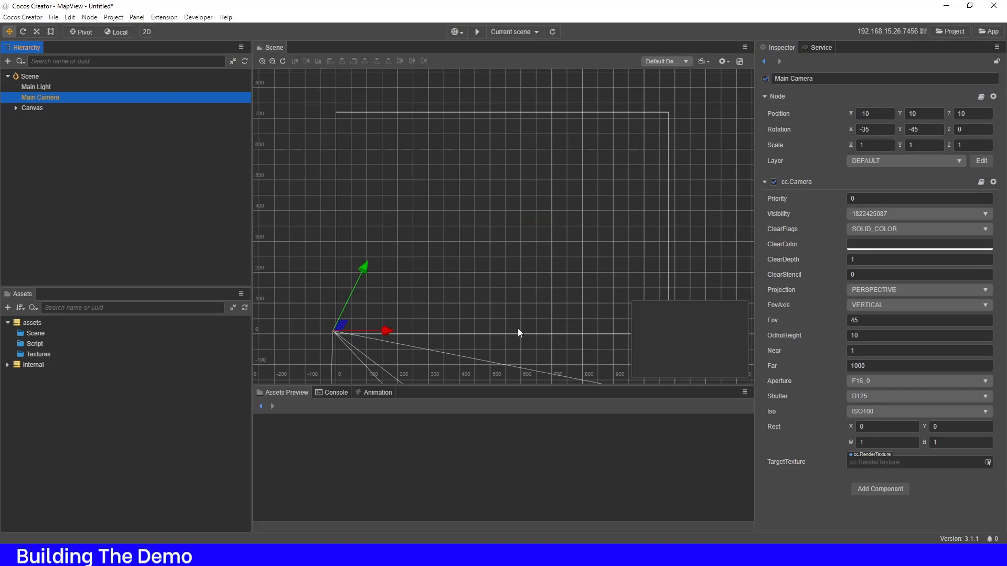
{"action": "left_click", "coordinate": [33, 108]}
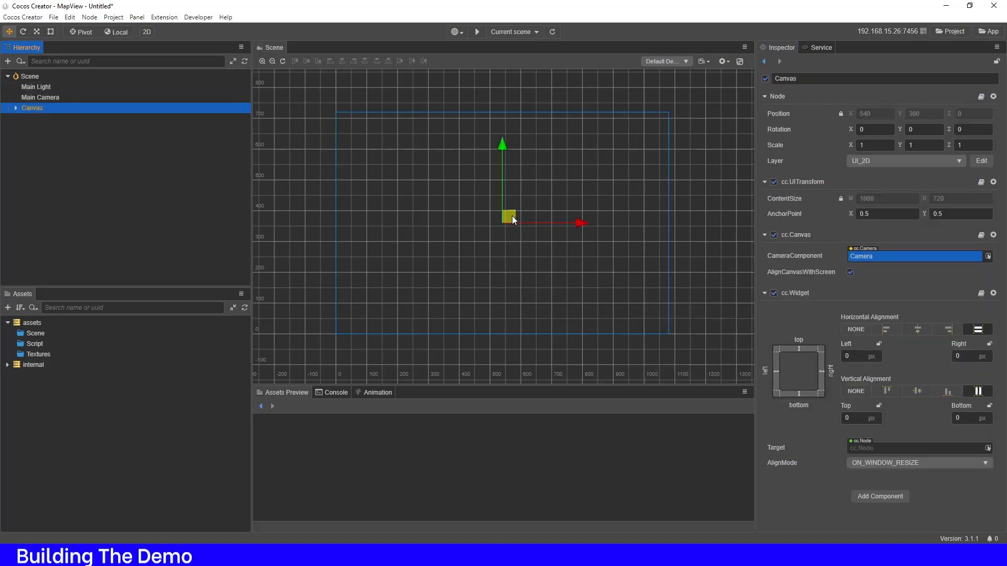
{"action": "left_click", "coordinate": [15, 107]}
{"action": "left_click", "coordinate": [32, 118]}
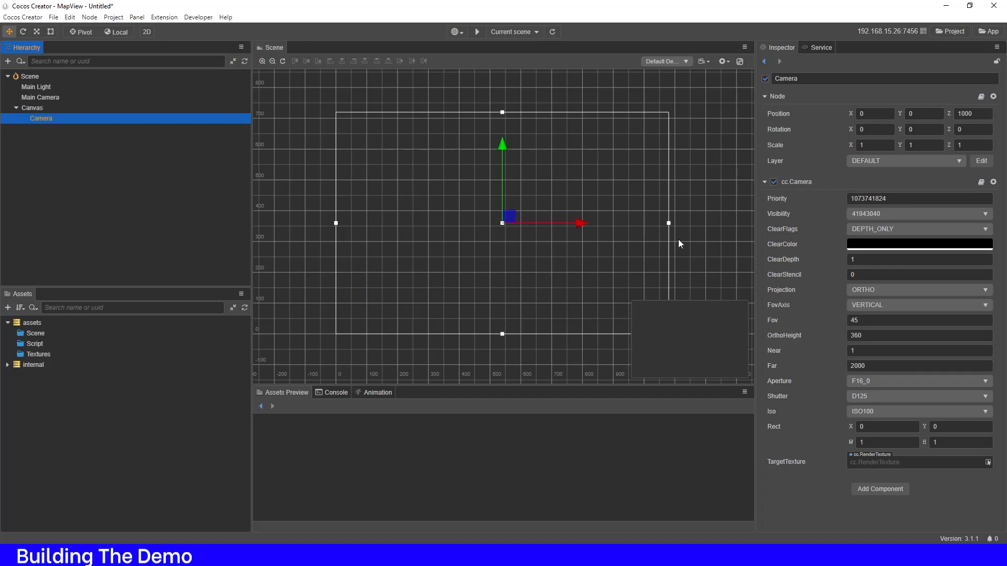
{"action": "left_click", "coordinate": [33, 108]}
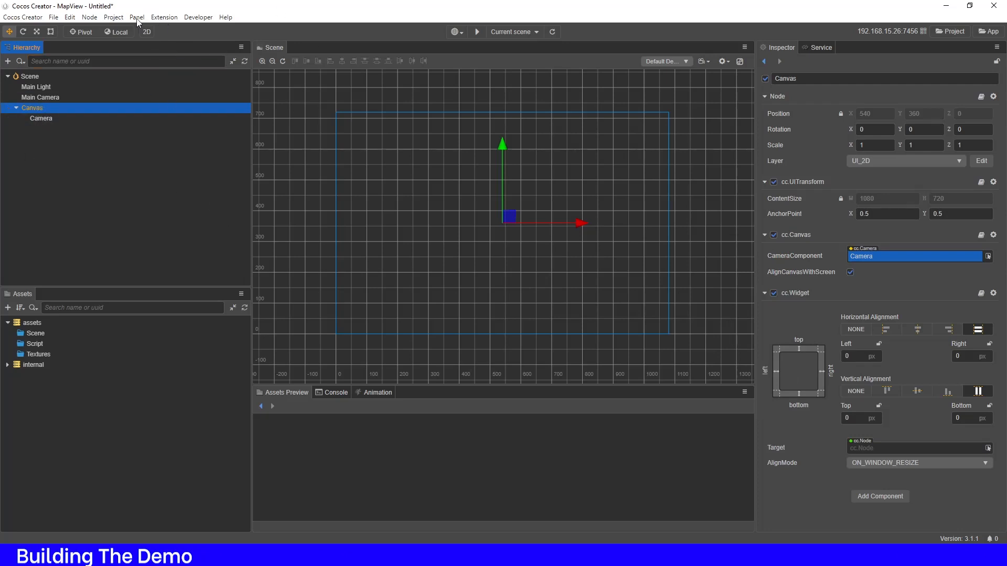
- Review the design resolution in the project data settings and the layer options available for the Canvas node
{"action": "left_click", "coordinate": [163, 20]}
{"action": "mouse_move", "coordinate": [96, 20]}
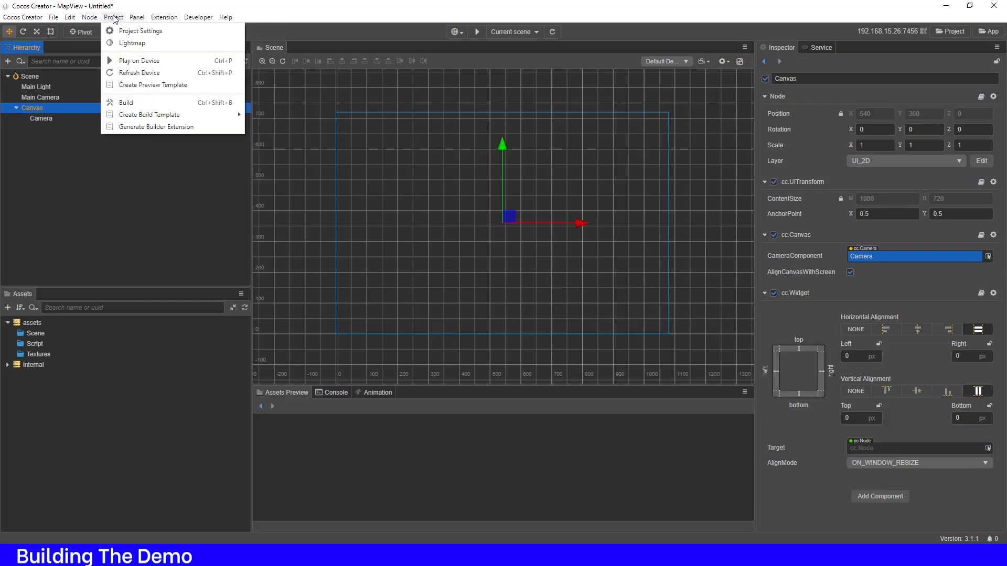
{"action": "left_click", "coordinate": [127, 29]}
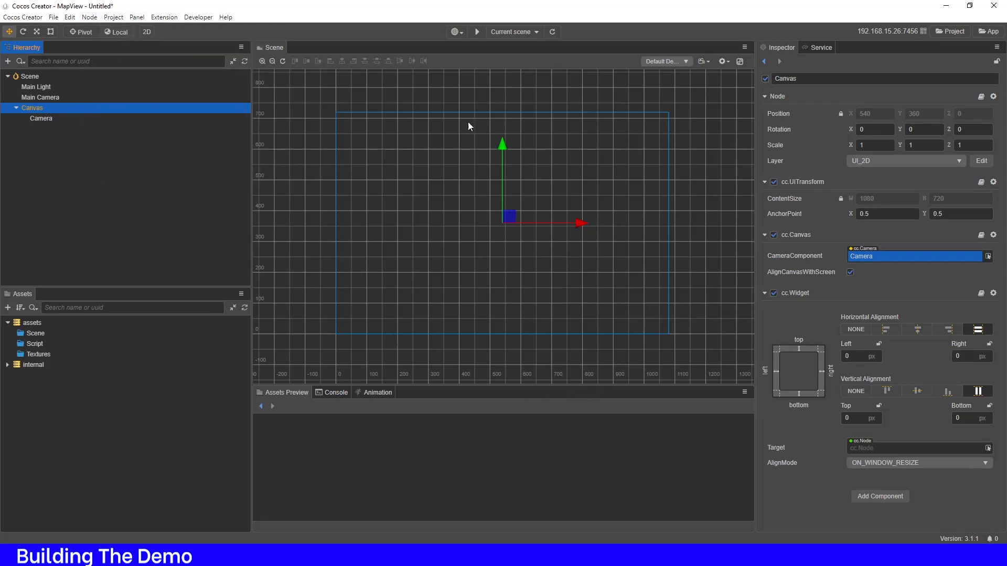
{"action": "left_click", "coordinate": [351, 258]}
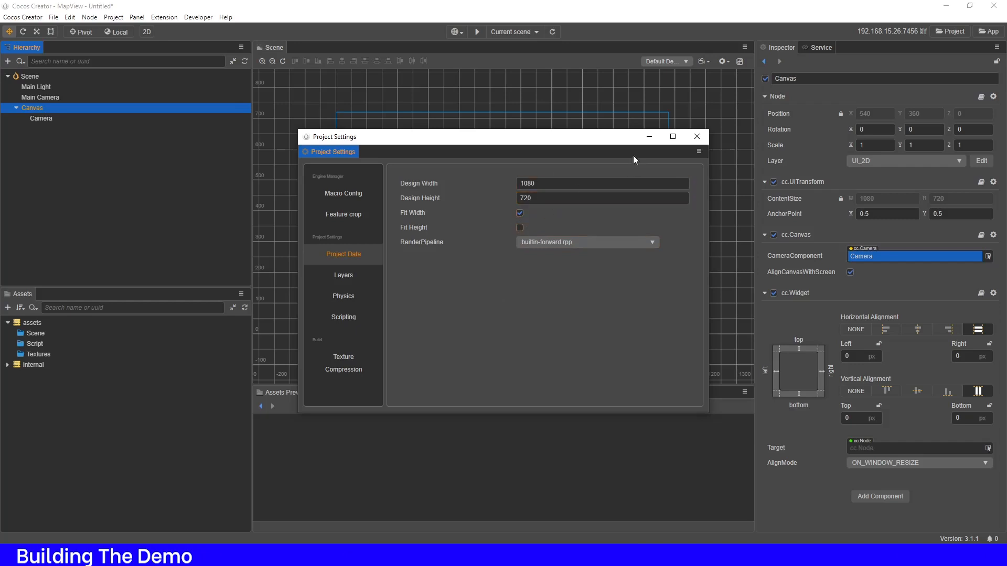
{"action": "left_click", "coordinate": [697, 138]}
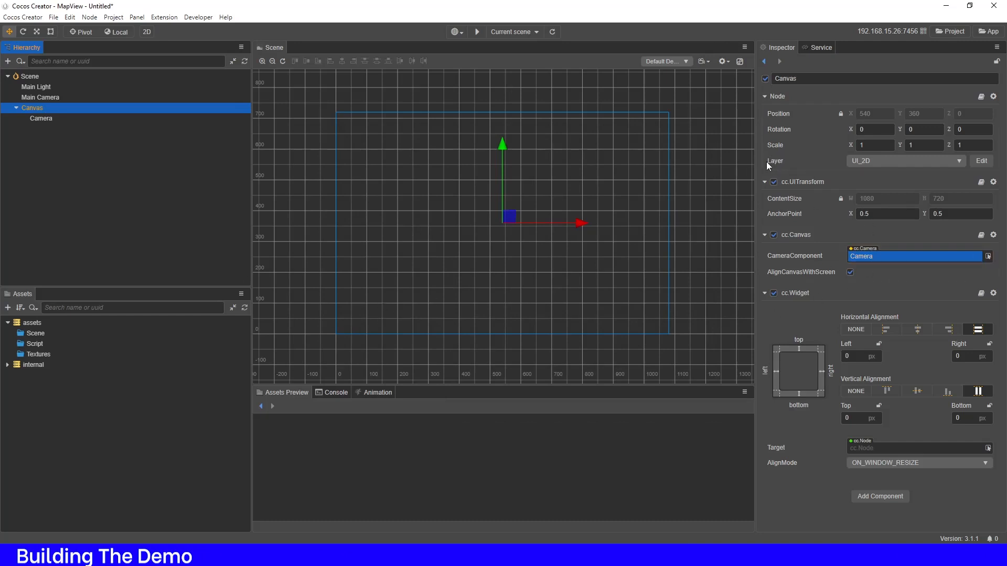
{"action": "left_click", "coordinate": [876, 163]}
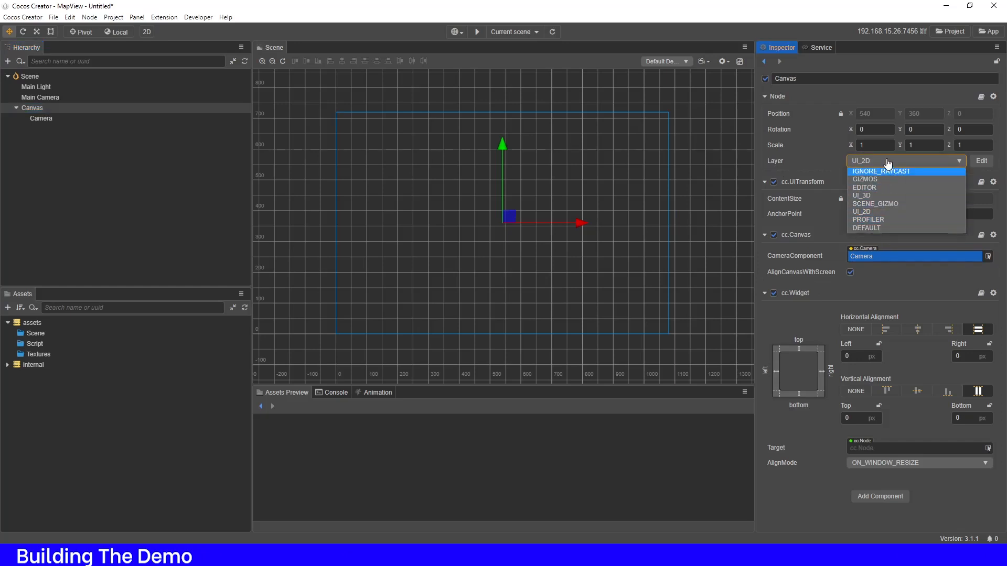
{"action": "left_click", "coordinate": [818, 162]}
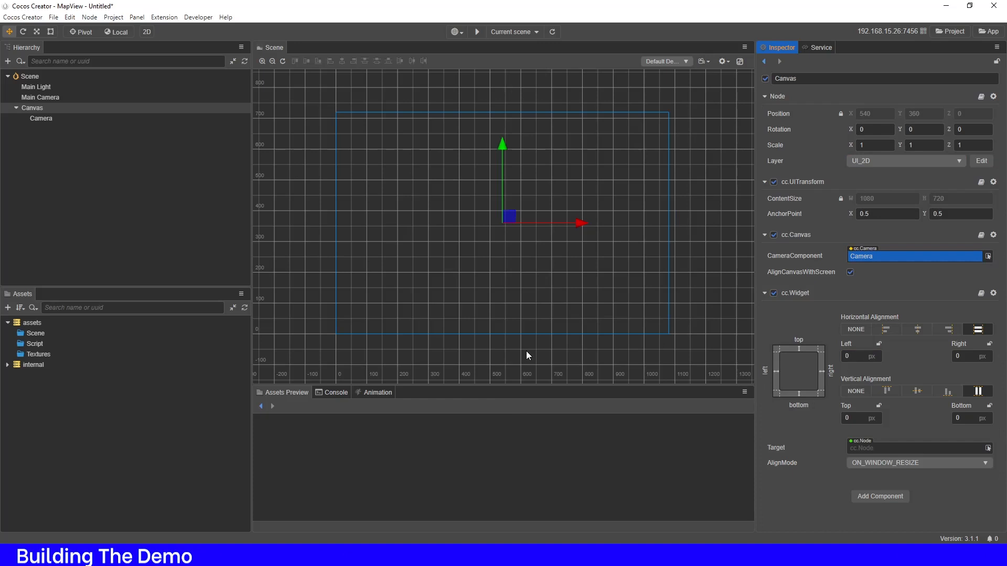
- Add a Sprite component to the Canvas node and bring its properties into view
{"action": "left_click", "coordinate": [869, 496]}
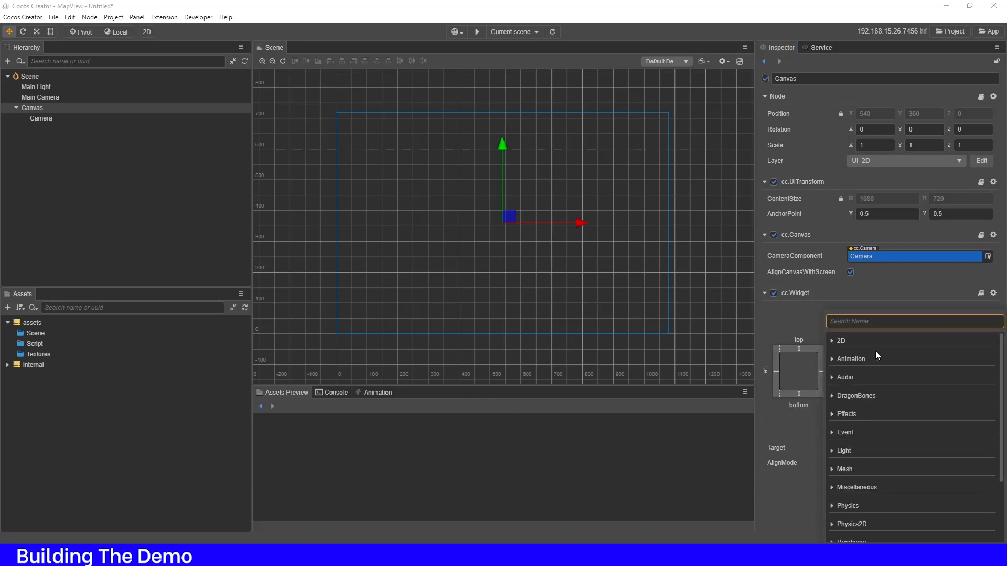
{"action": "type", "text": "sp"}
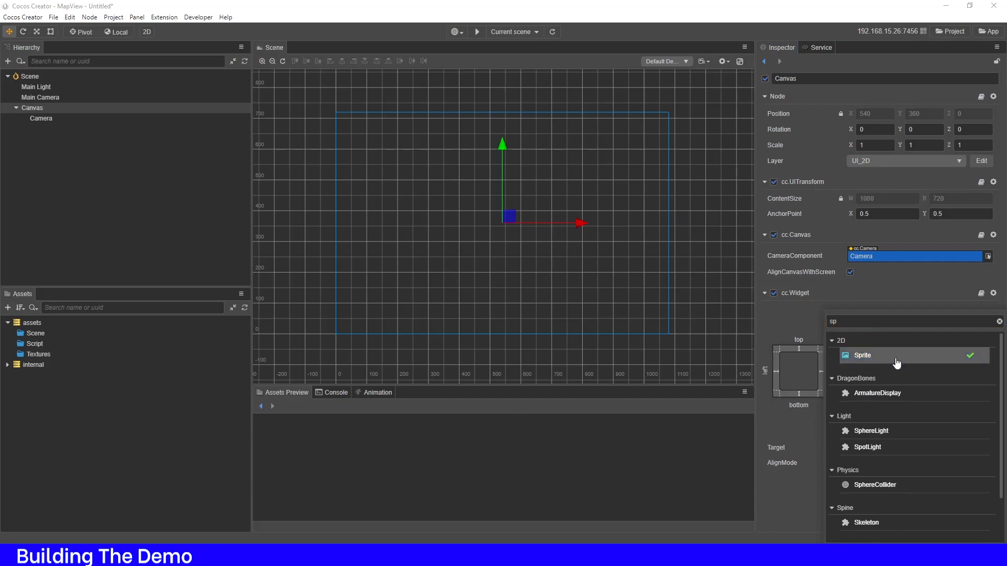
{"action": "left_click", "coordinate": [892, 360]}
{"action": "scroll", "coordinate": [837, 485], "scroll_direction": "down", "scroll_amount": 3}
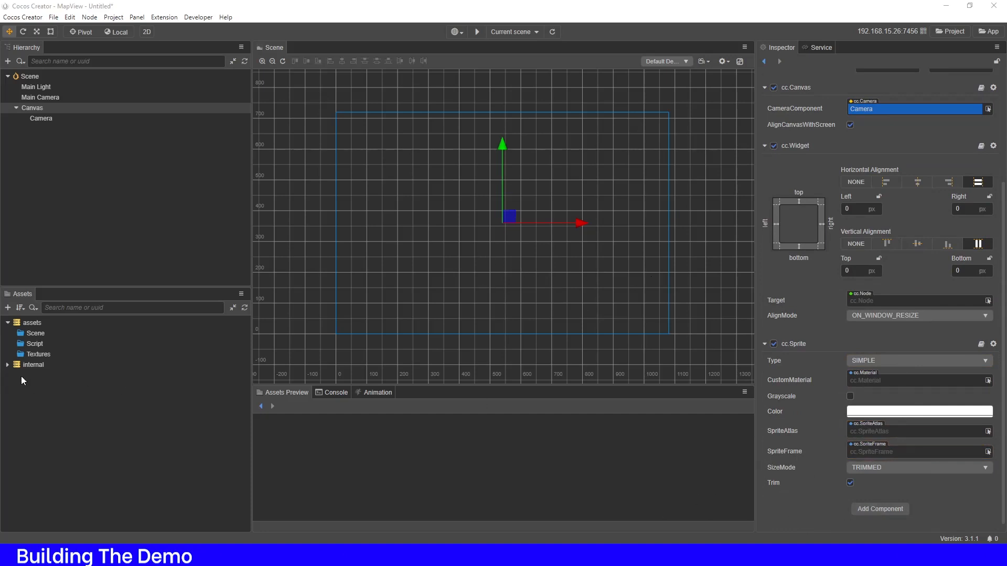
- Search the assets for default_sprite_ and select the internal default_sprite_splash image to preview its contents
{"action": "left_click", "coordinate": [7, 365]}
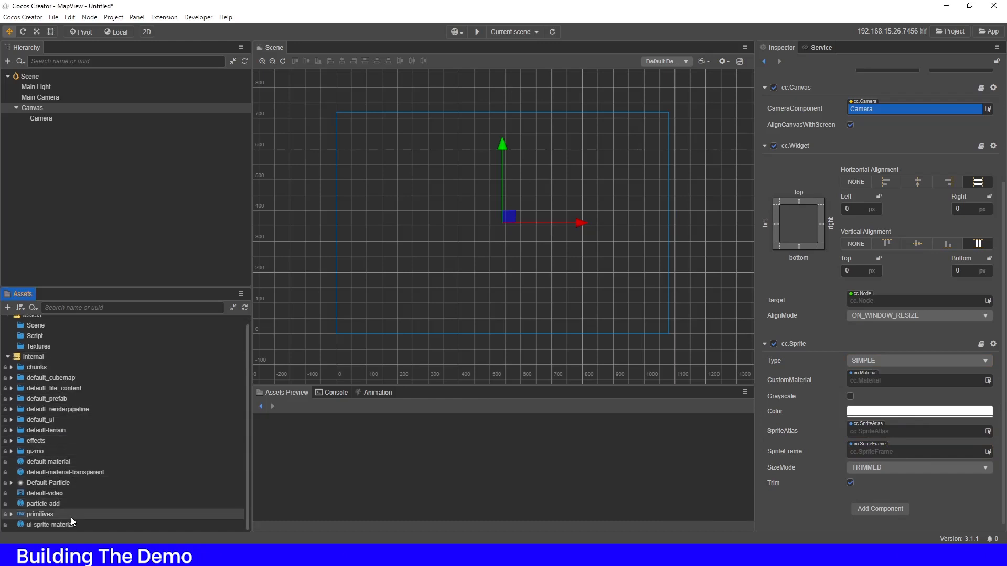
{"action": "scroll", "coordinate": [71, 517], "scroll_direction": "down", "scroll_amount": 1}
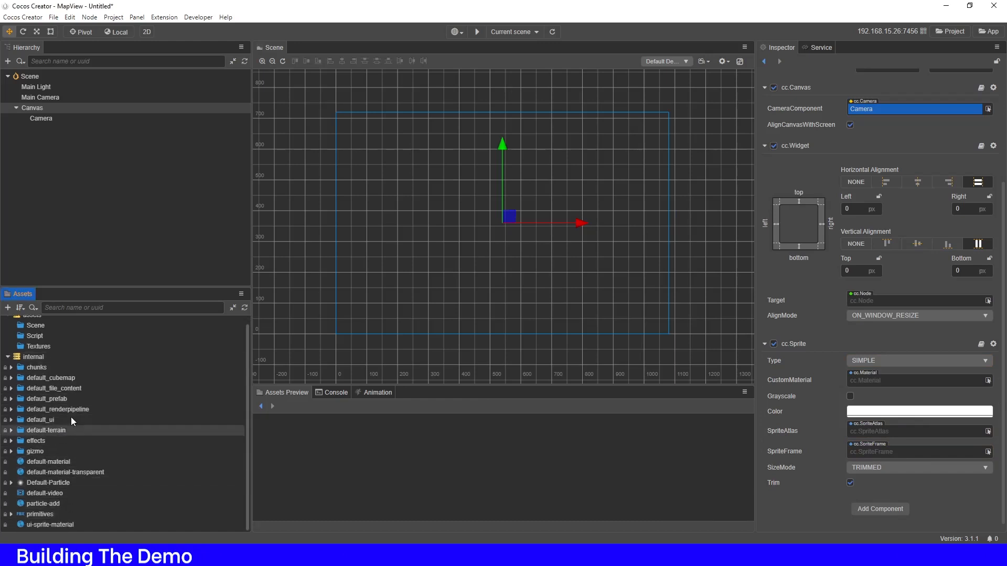
{"action": "left_click", "coordinate": [79, 308]}
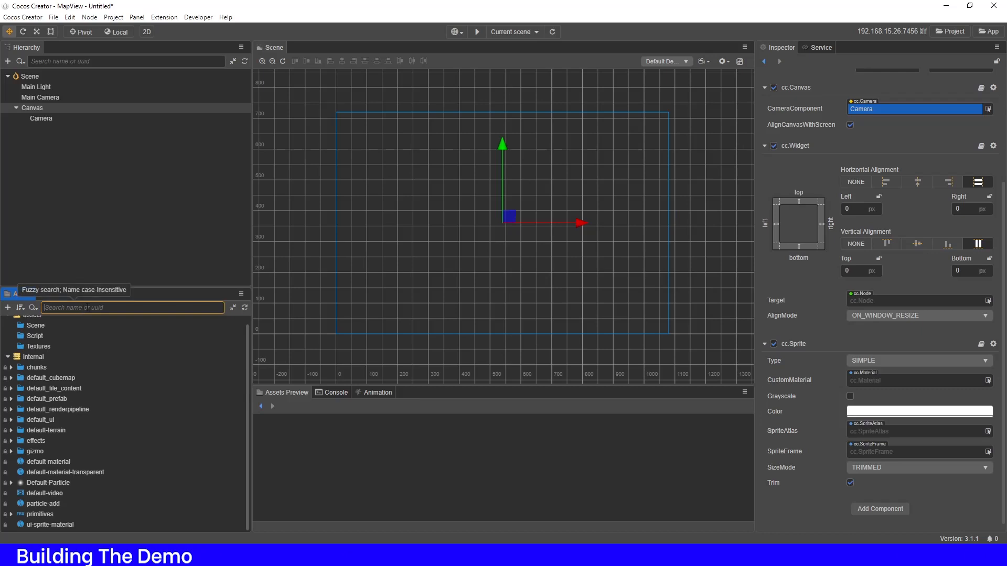
{"action": "type", "text": "defaul"}
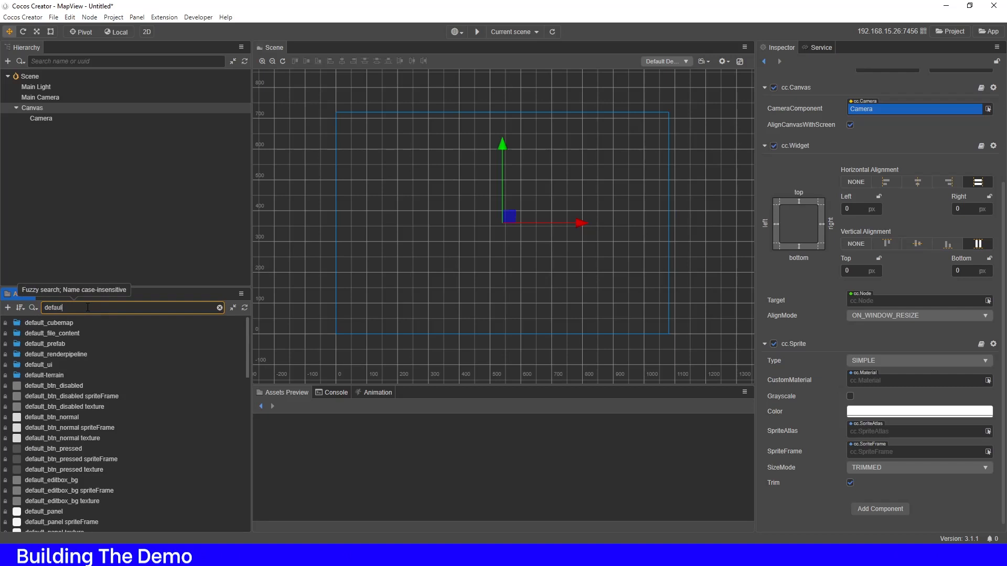
{"action": "type", "text": "t_"}
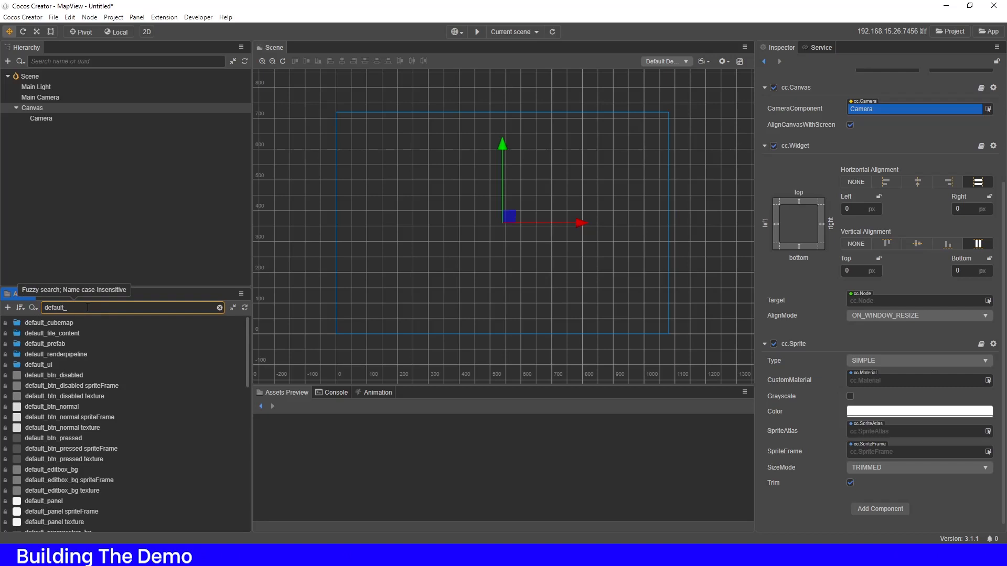
{"action": "type", "text": "sprite_"}
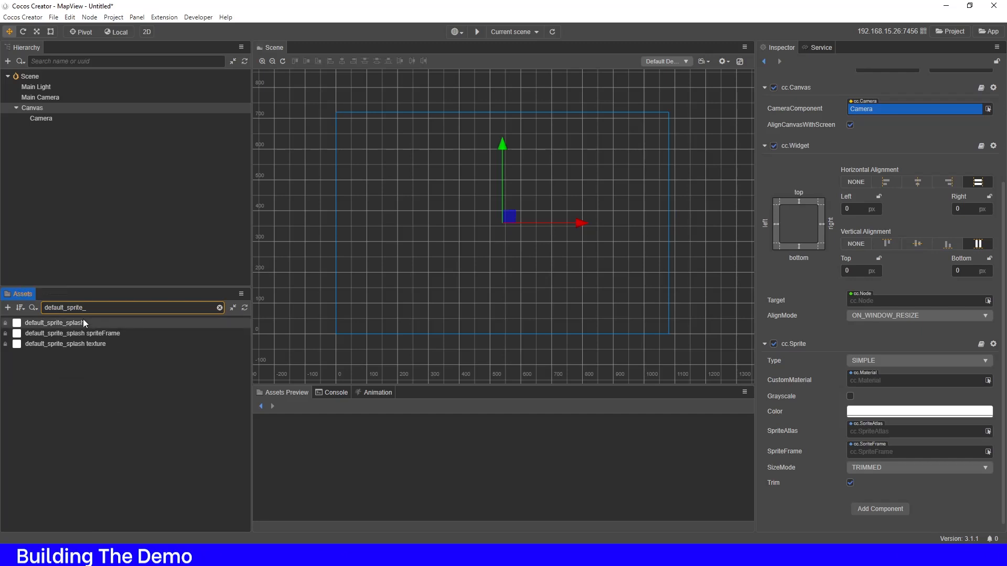
{"action": "left_click", "coordinate": [82, 322]}
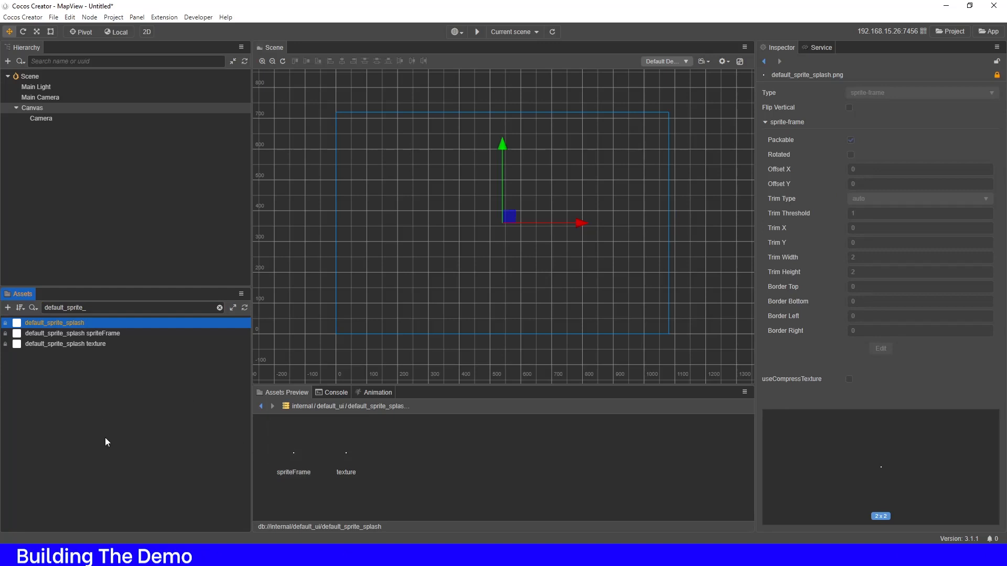
- Assign the spriteFrame of default_sprite_splash to the SpriteFrame property of the Canvas node's Sprite component
{"action": "left_click", "coordinate": [53, 106]}
{"action": "scroll", "coordinate": [813, 414], "scroll_direction": "down", "scroll_amount": 3}
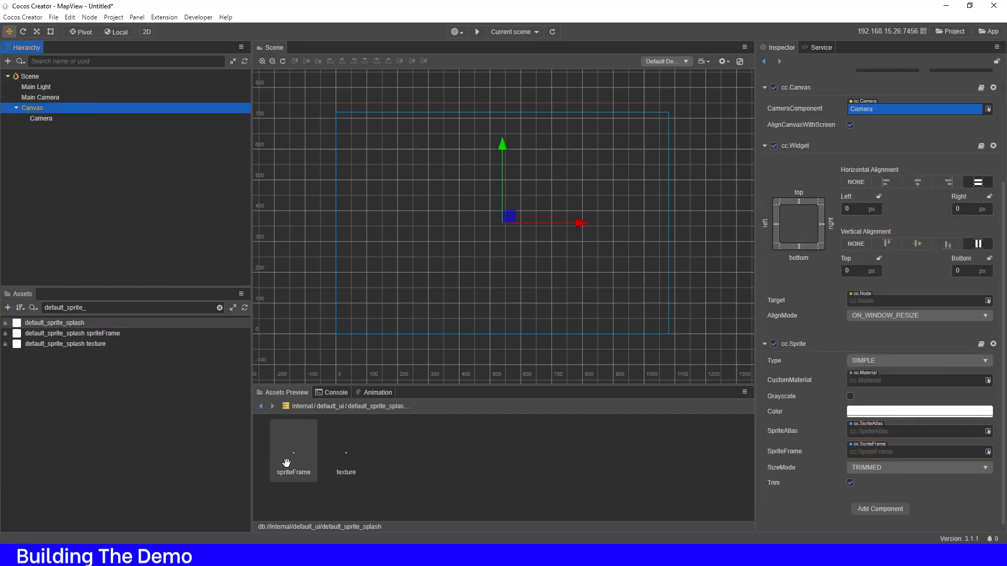
{"action": "left_click_drag", "start_coordinate": [286, 460], "coordinate": [881, 453]}
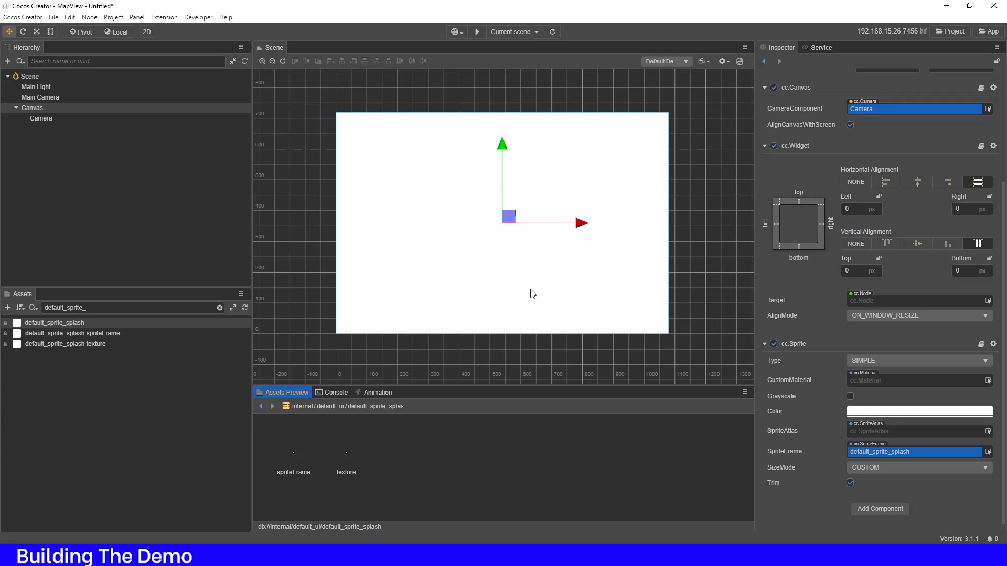
- Set the Canvas sprite's color to a muted grey-purple, #868497, and store that color as a preset
{"action": "left_click", "coordinate": [875, 412]}
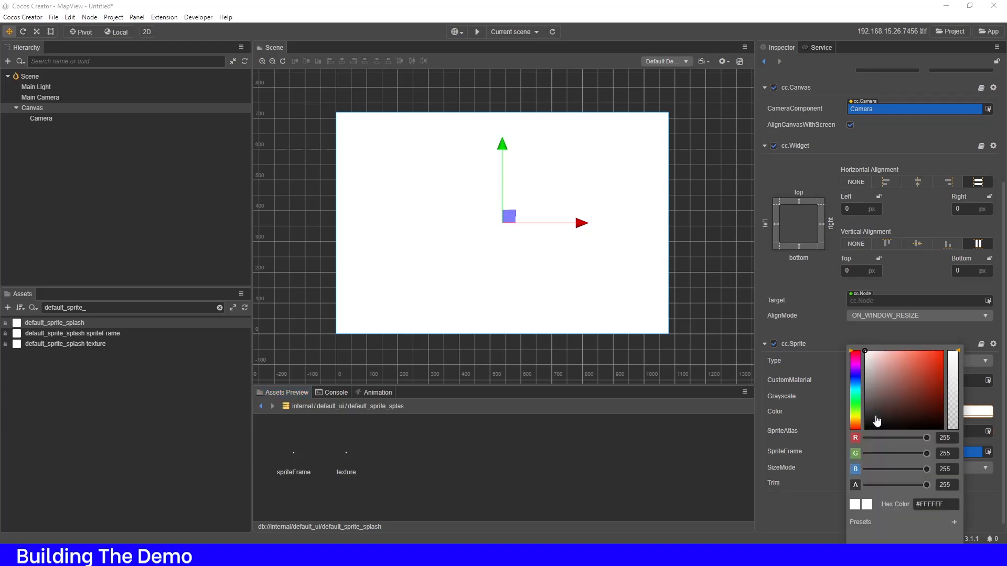
{"action": "left_click", "coordinate": [855, 376]}
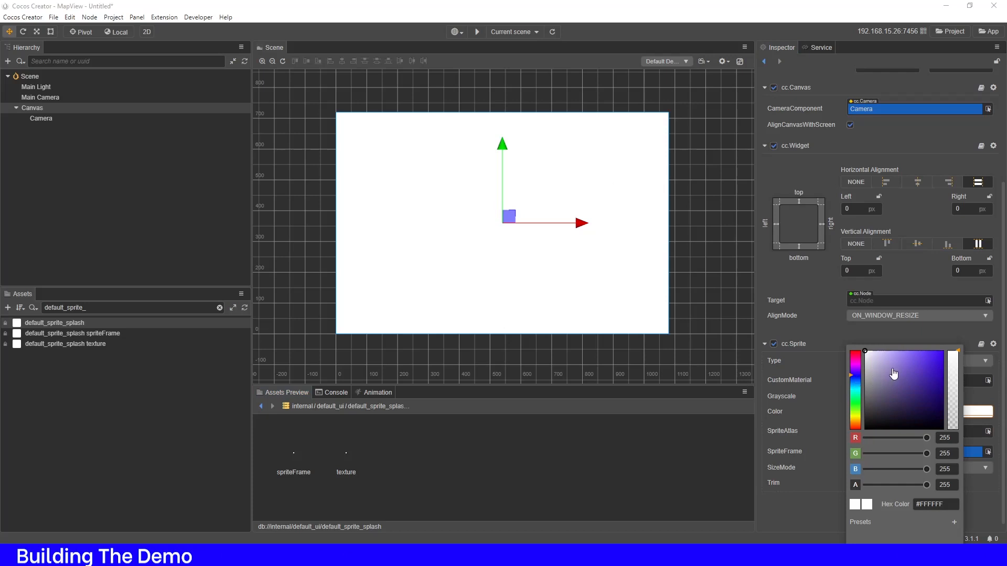
{"action": "left_click_drag", "start_coordinate": [893, 373], "coordinate": [875, 387]}
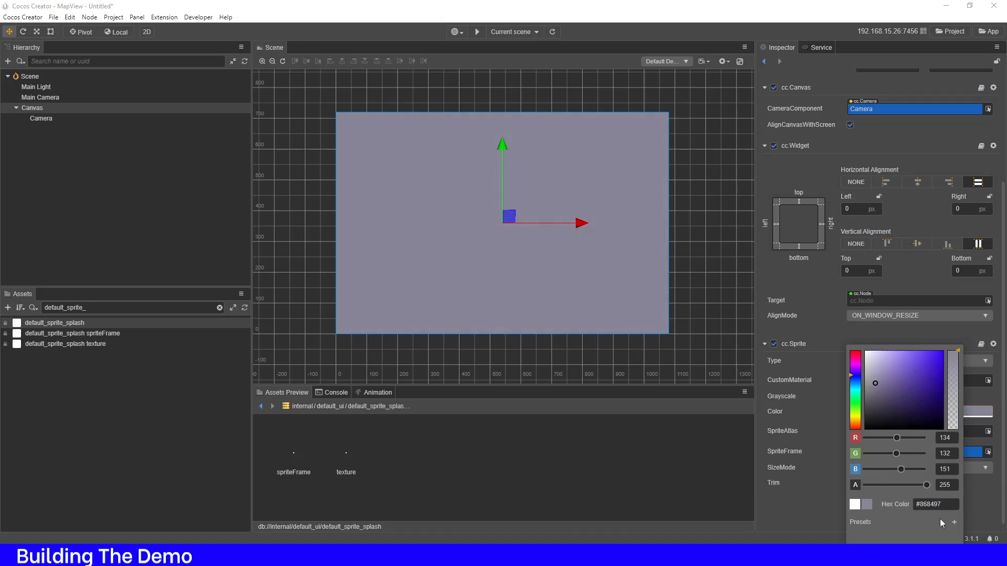
{"action": "left_click", "coordinate": [953, 523]}
{"action": "right_click", "coordinate": [854, 537]}
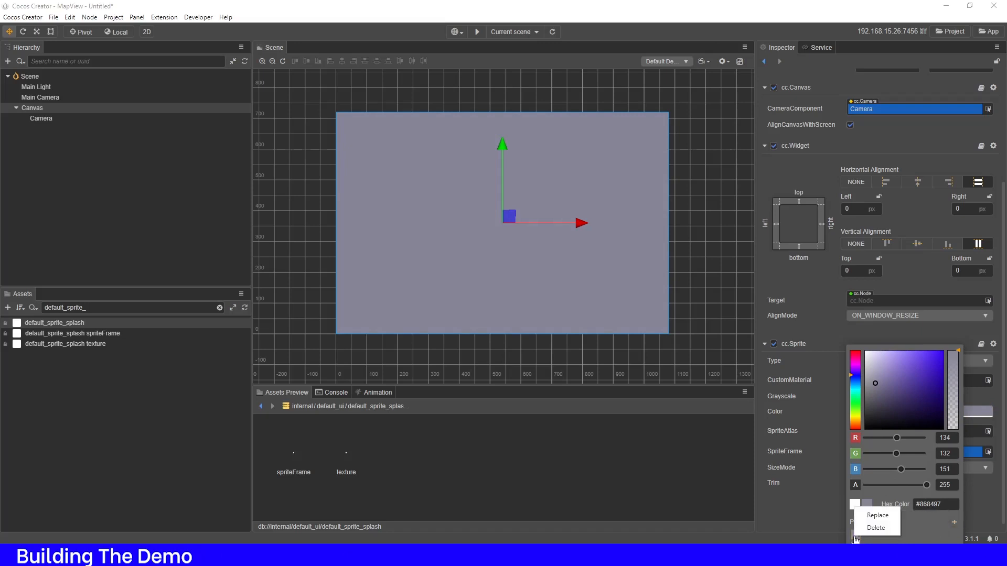
{"action": "key", "text": "Escape"}
{"action": "left_click", "coordinate": [788, 523]}
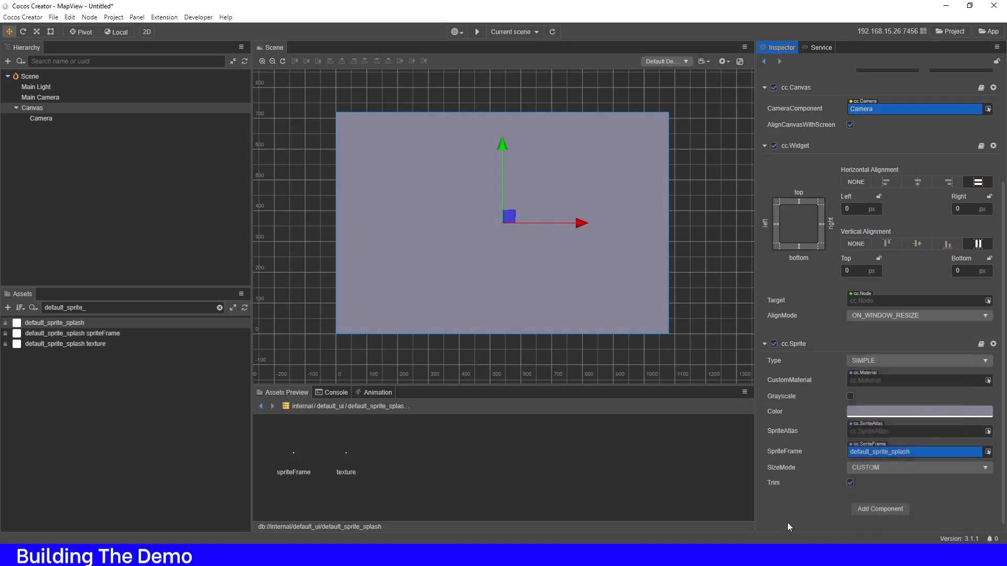
{"action": "left_click", "coordinate": [575, 353]}
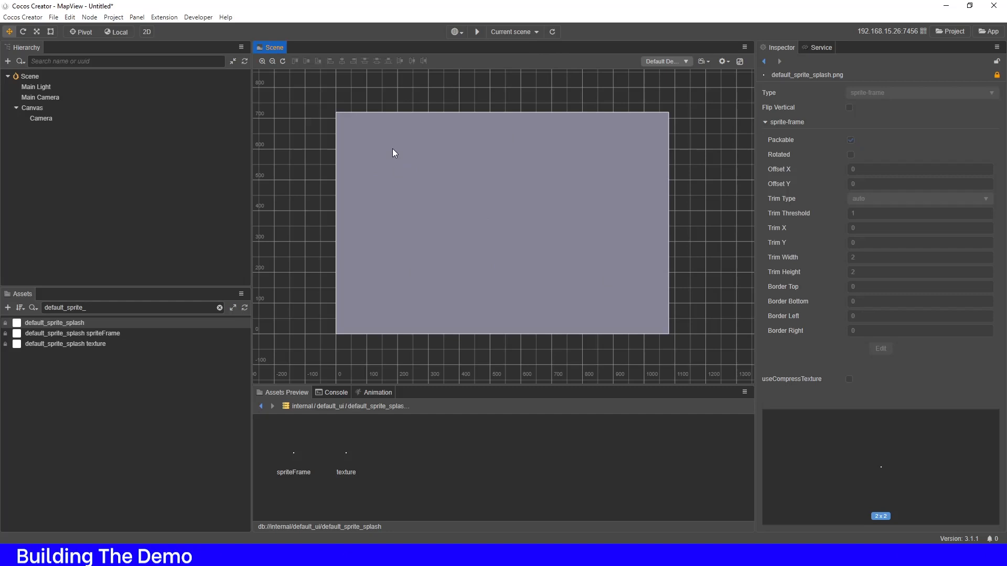
- Save the scene as MapControl in the project's assets/Scene folder
{"action": "left_click", "coordinate": [23, 17]}
{"action": "mouse_move", "coordinate": [54, 17]}
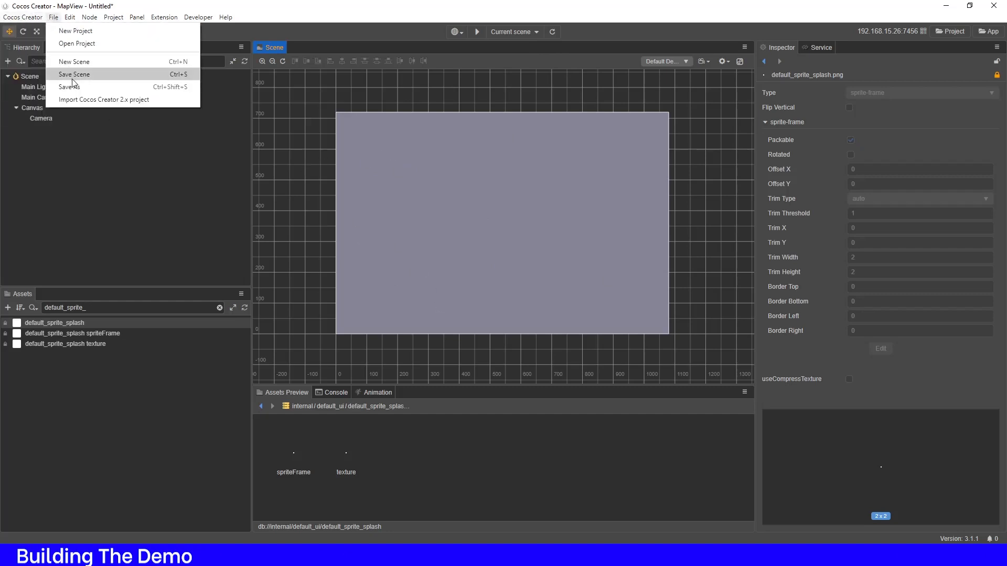
{"action": "left_click", "coordinate": [72, 77]}
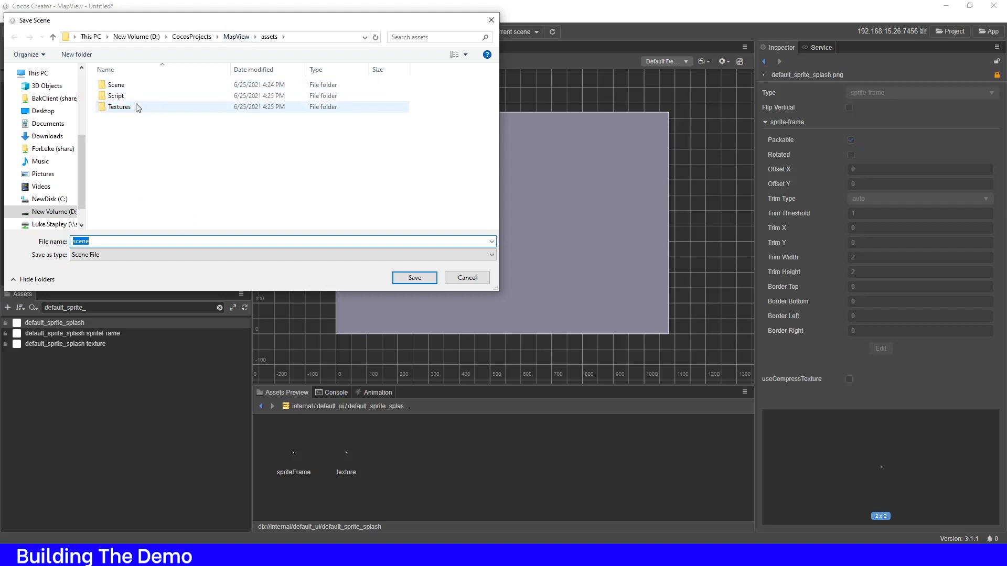
{"action": "double_click", "coordinate": [116, 85]}
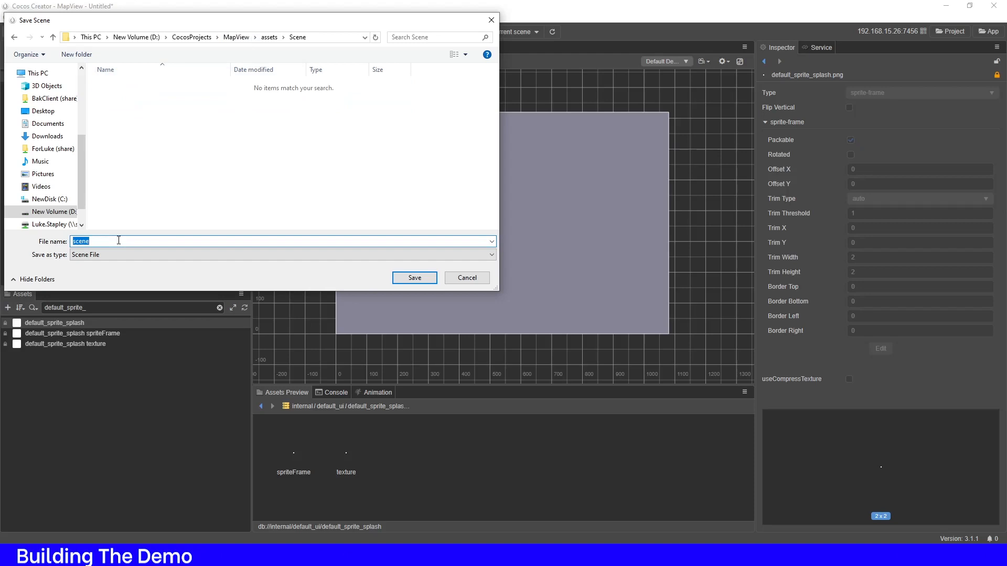
{"action": "type", "text": "MapControl"}
{"action": "key", "text": "Return"}
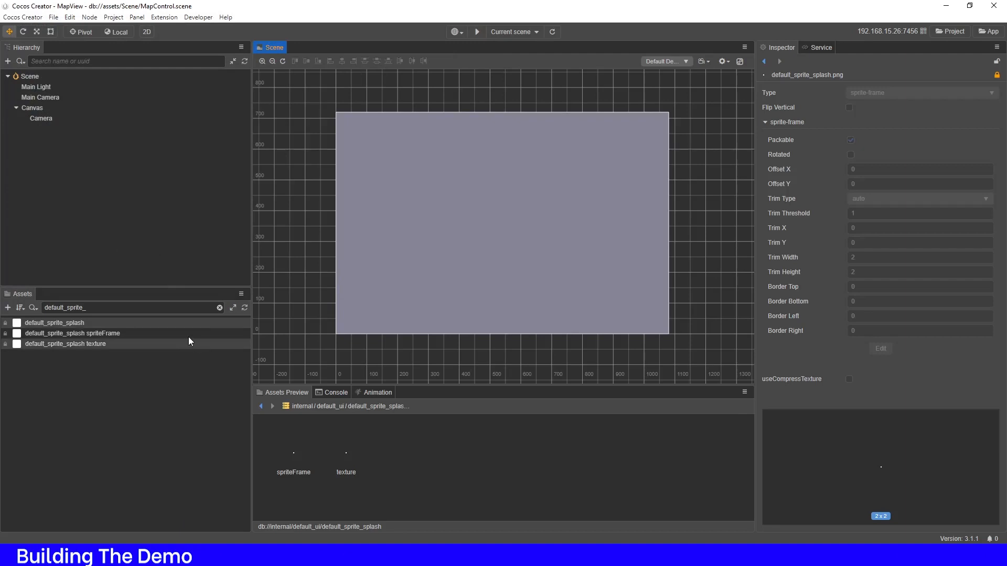
- Create an empty node under Canvas and name it Map Container
{"action": "left_click", "coordinate": [63, 107]}
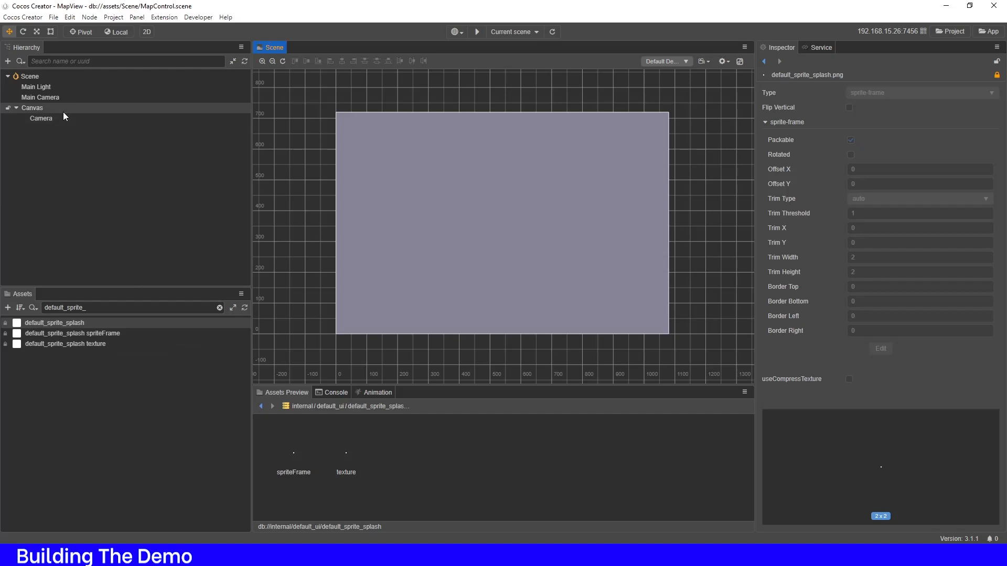
{"action": "right_click", "coordinate": [63, 111]}
{"action": "mouse_move", "coordinate": [84, 120]}
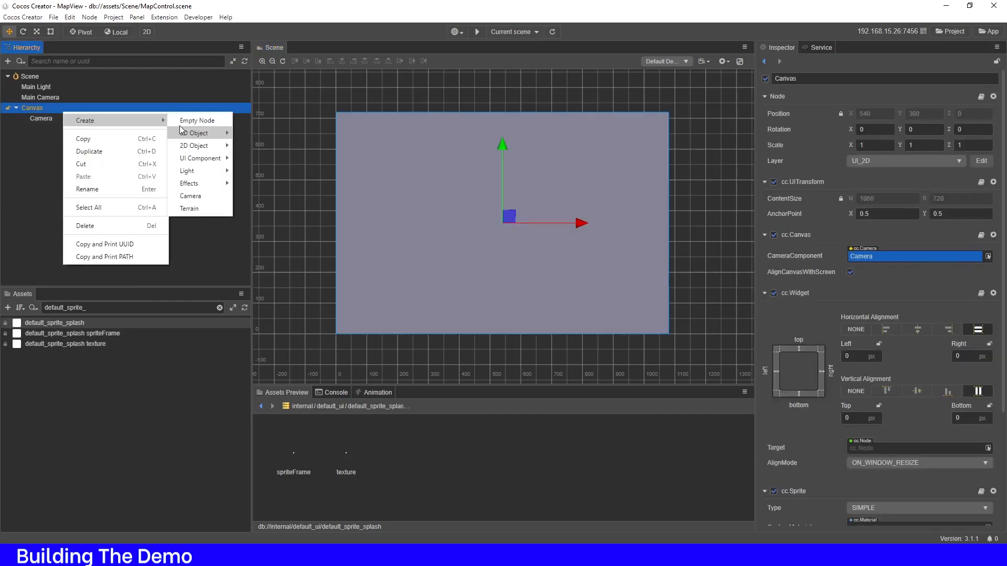
{"action": "left_click", "coordinate": [194, 120]}
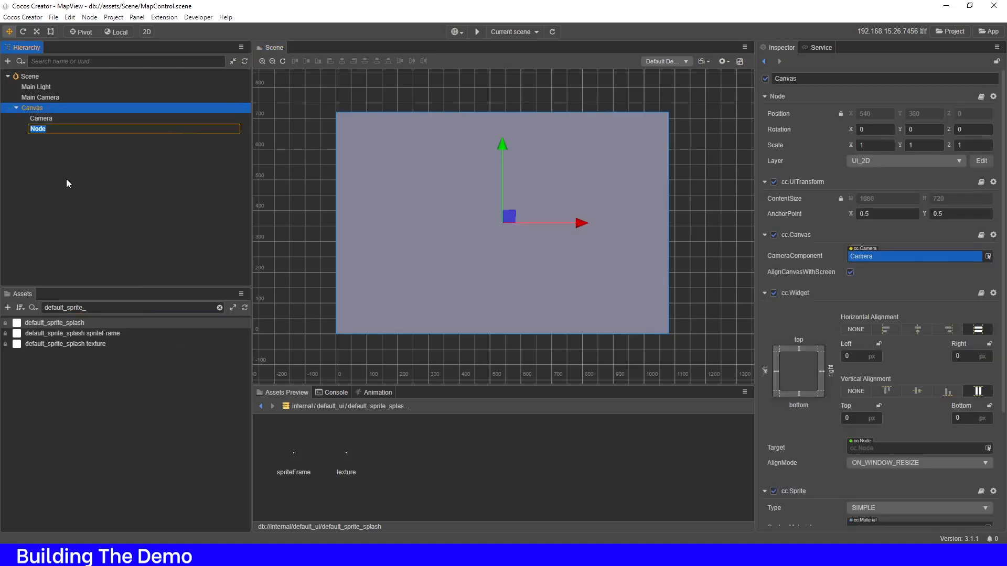
{"action": "type", "text": "Map Container"}
{"action": "key", "text": "Return"}
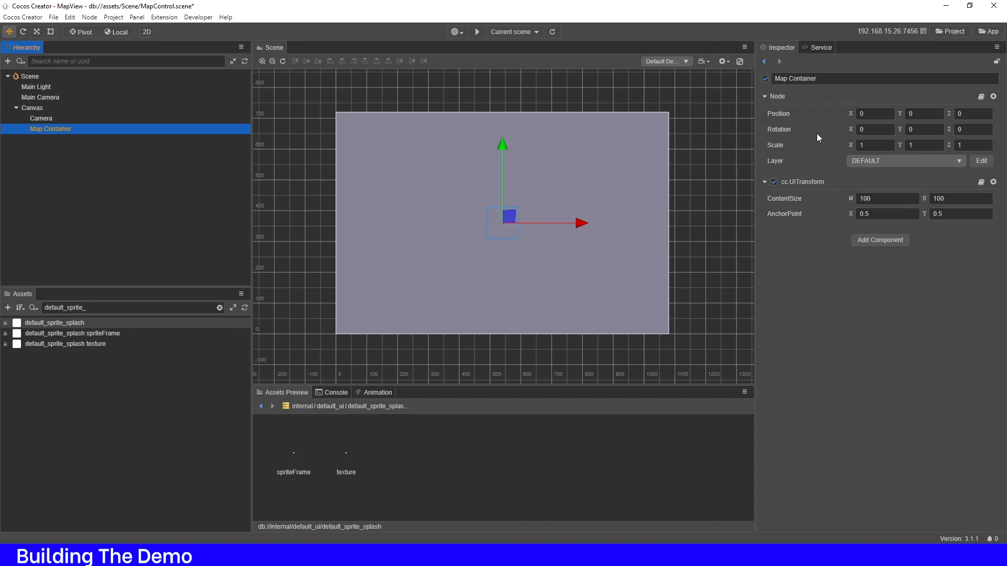
- Set the Map Container's Y position to 52 and its content size to 800 by 500
{"action": "left_click", "coordinate": [915, 113]}
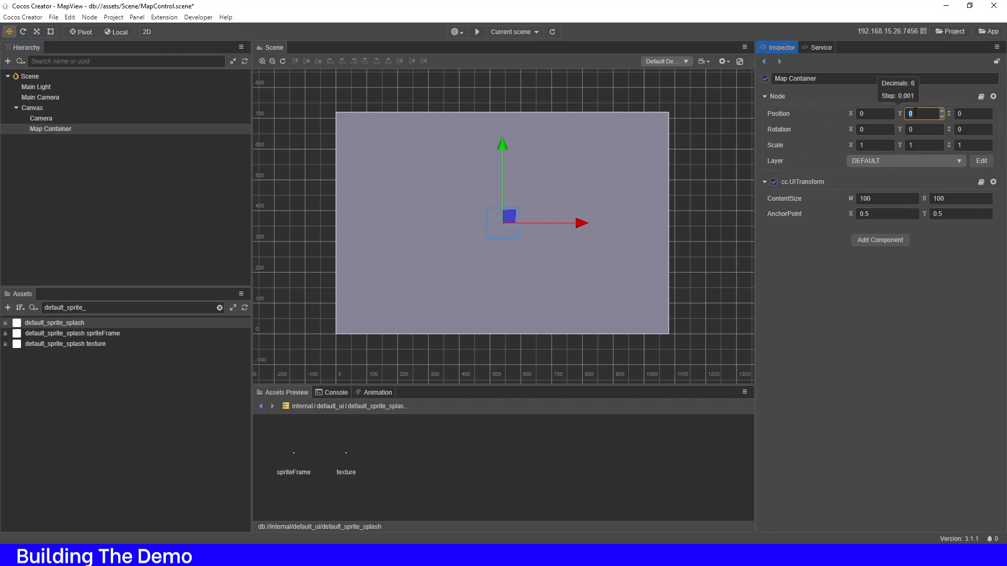
{"action": "type", "text": "57"}
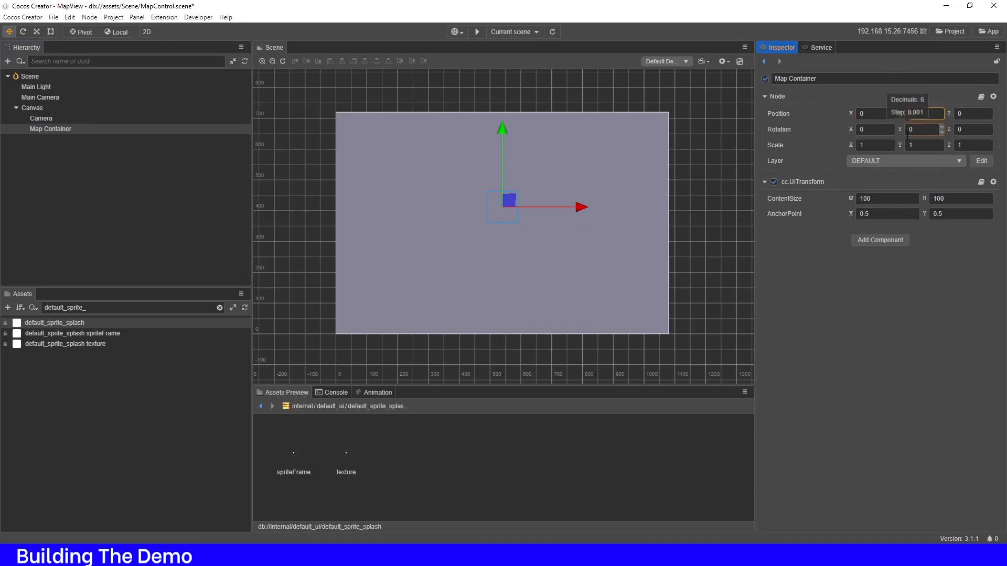
{"action": "left_click", "coordinate": [873, 202]}
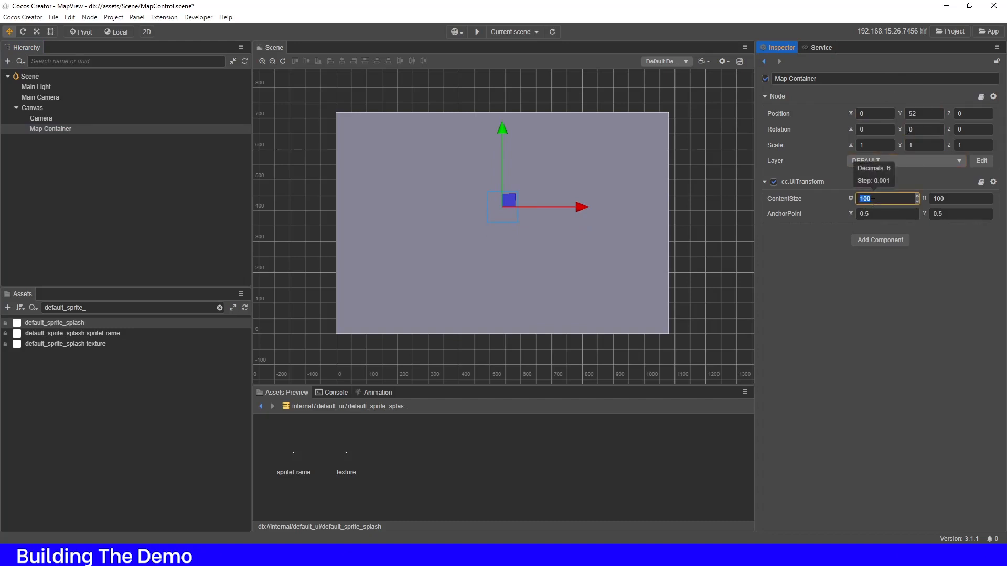
{"action": "type", "text": "800"}
{"action": "key", "text": "Tab"}
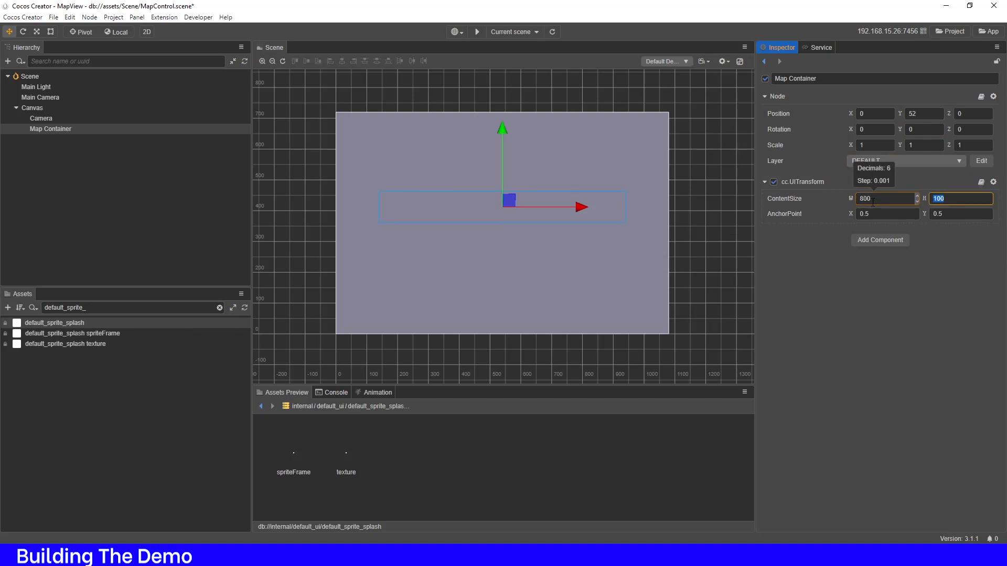
{"action": "type", "text": "500"}
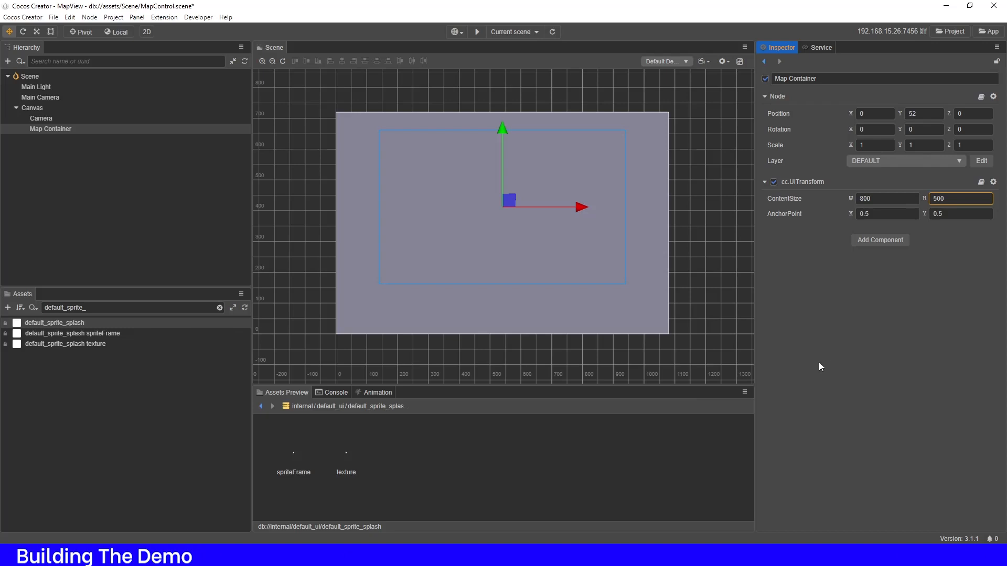
{"action": "left_click", "coordinate": [926, 321]}
- Add a Mask component to the Map Container node
{"action": "left_click", "coordinate": [868, 244]}
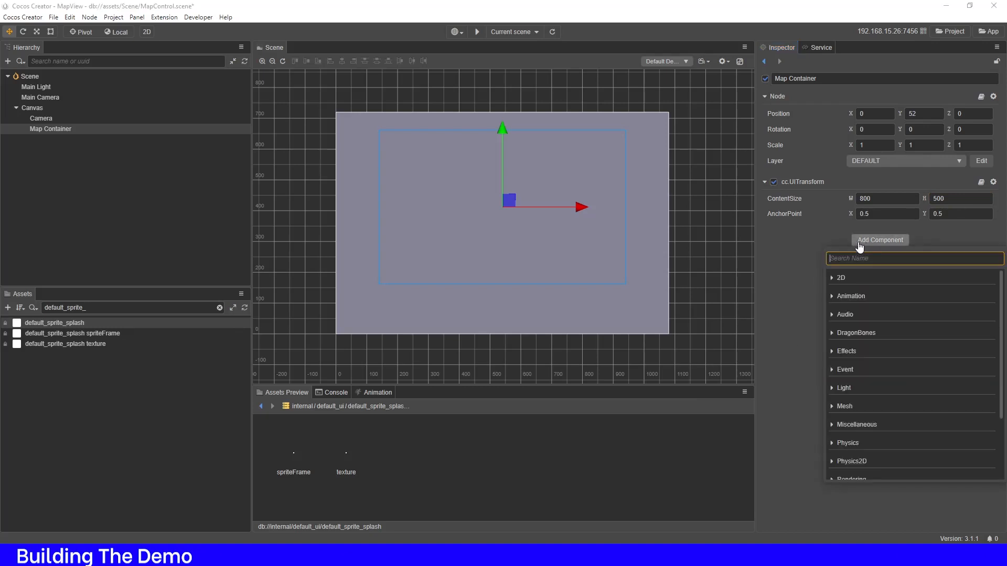
{"action": "type", "text": "mas"}
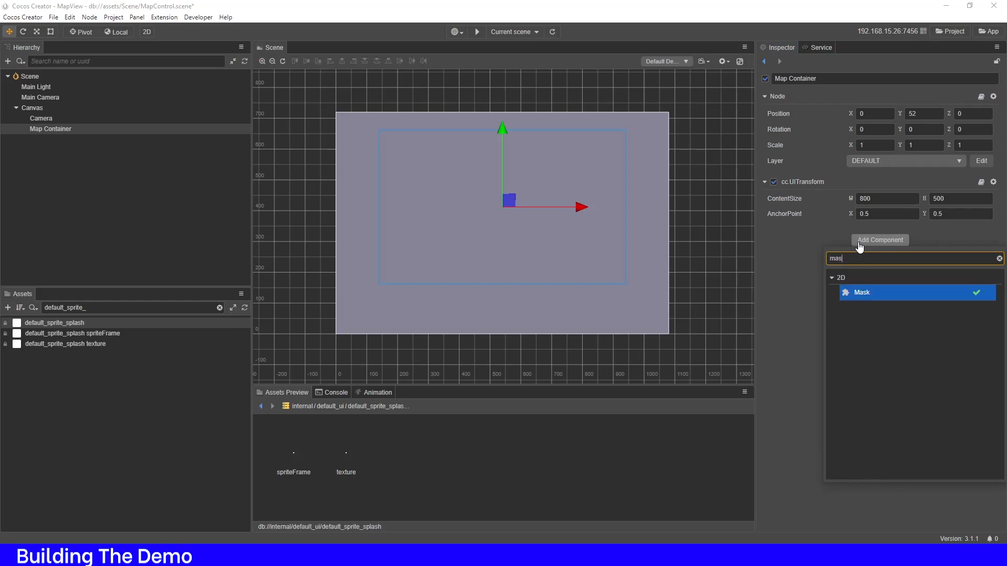
{"action": "left_click", "coordinate": [881, 292]}
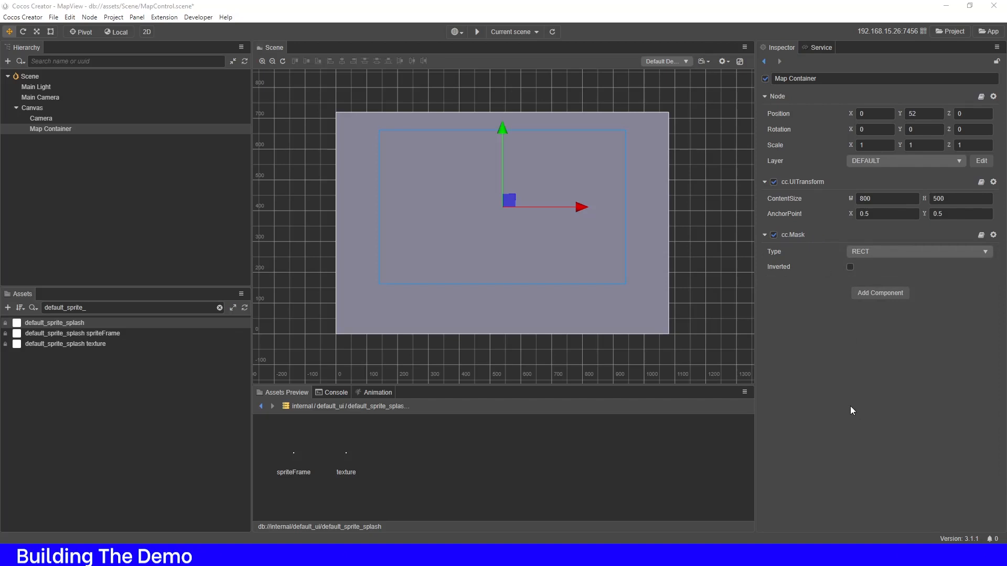
- Try the ELLIPSE, GRAPHICS_STENCIL and IMAGE_STENCIL types on the Map Container's Mask and return it to RECT
{"action": "left_click", "coordinate": [922, 253]}
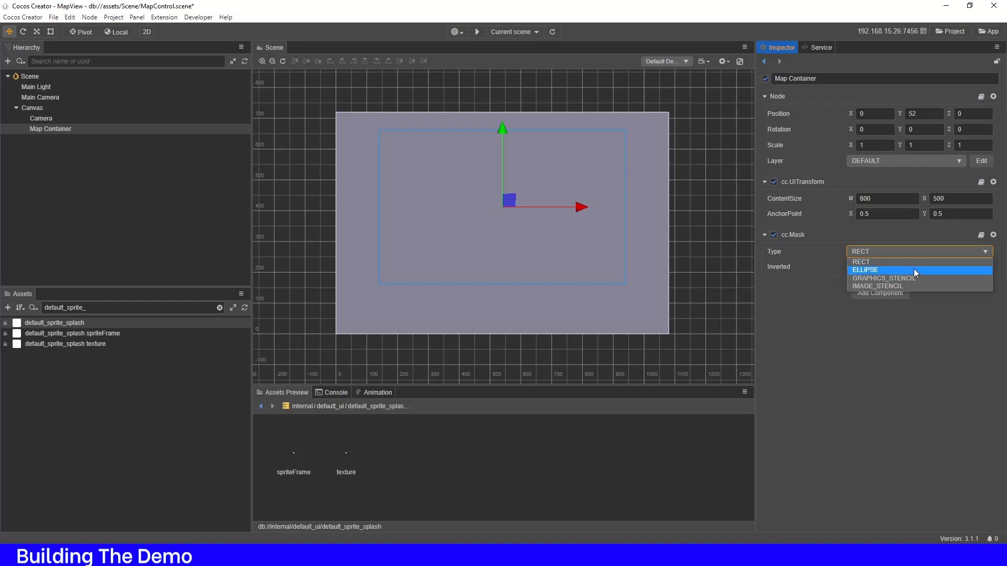
{"action": "left_click", "coordinate": [913, 269]}
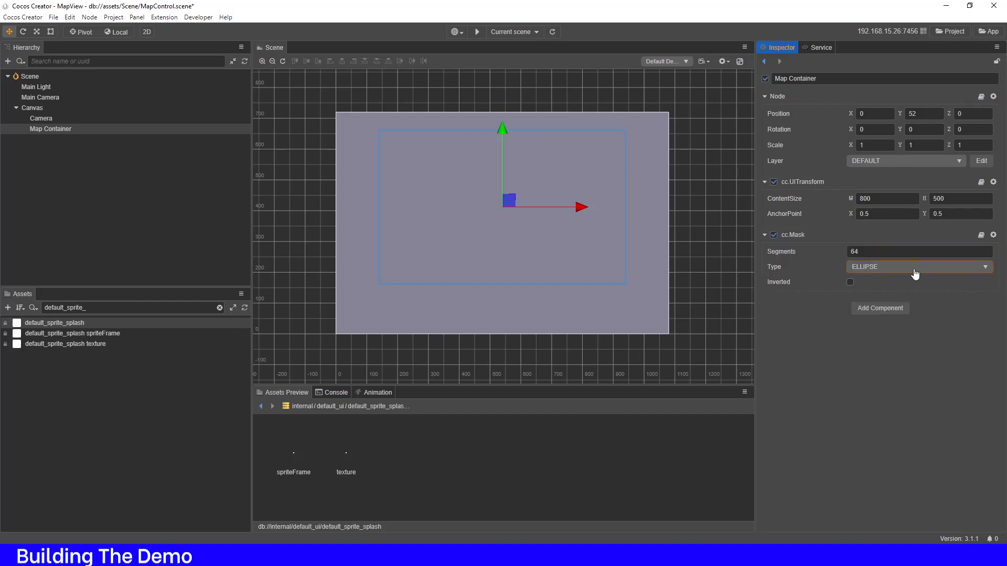
{"action": "left_click", "coordinate": [915, 270]}
{"action": "left_click", "coordinate": [914, 280]}
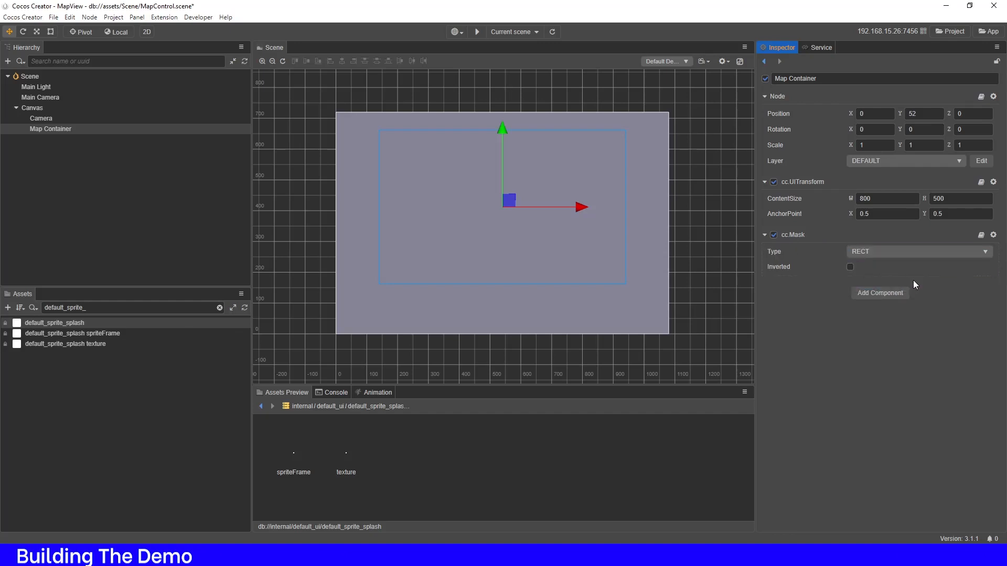
{"action": "left_click", "coordinate": [911, 251]}
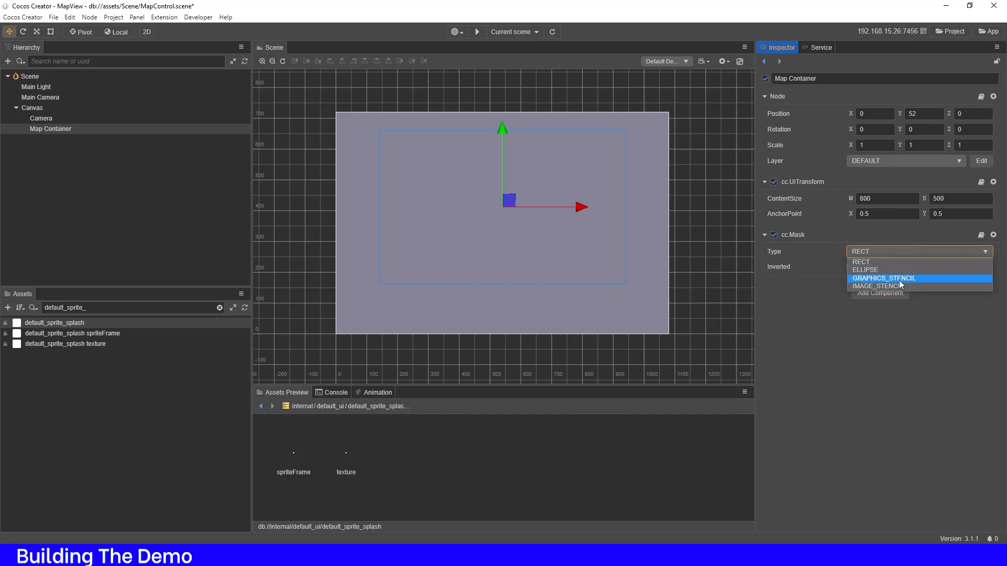
{"action": "left_click", "coordinate": [899, 278]}
{"action": "left_click", "coordinate": [902, 253]}
{"action": "left_click", "coordinate": [903, 286]}
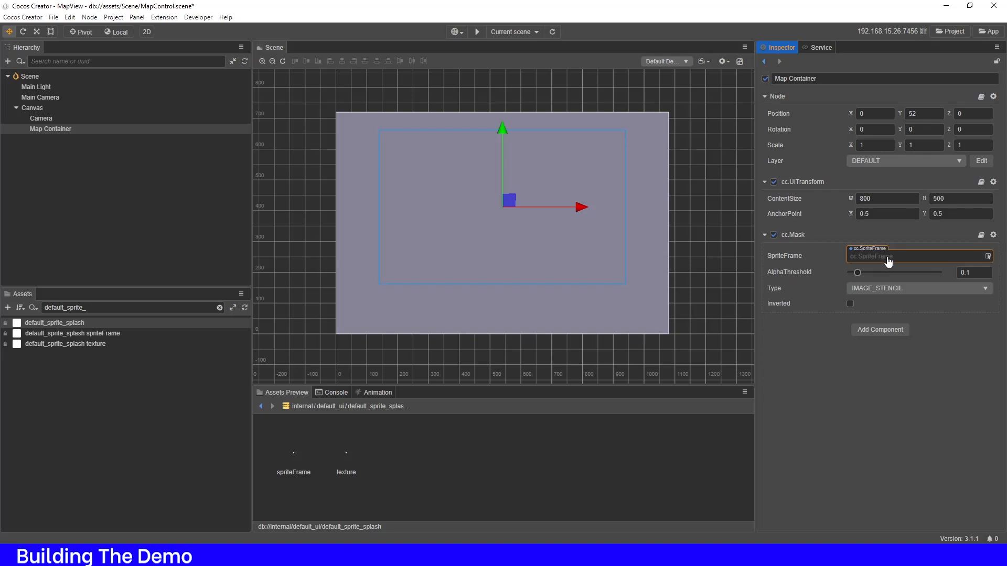
{"action": "left_click", "coordinate": [897, 290]}
{"action": "left_click", "coordinate": [895, 298]}
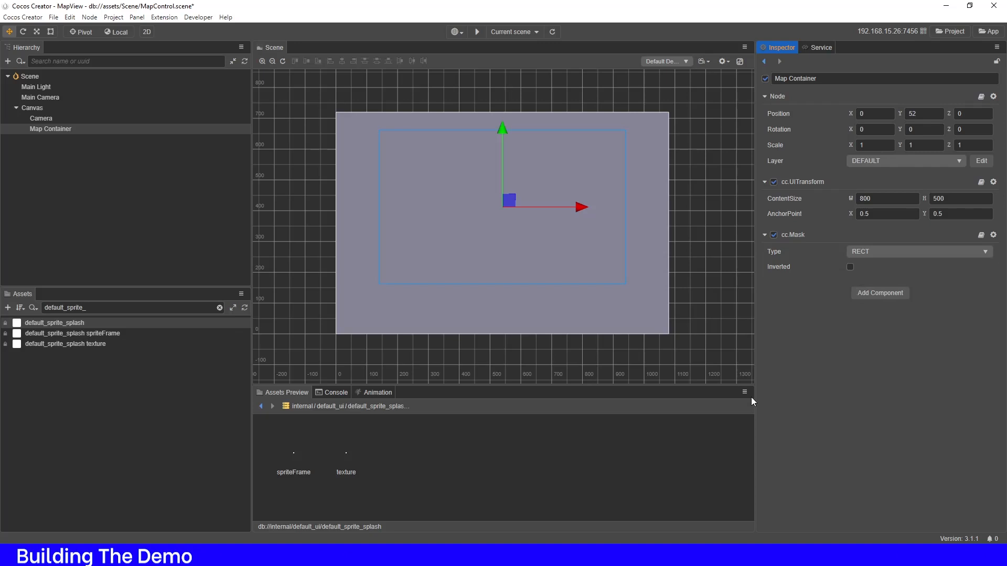
- Clear the asset search and select the project's Textures folder, with the internal assets collapsed
{"action": "left_click", "coordinate": [144, 452]}
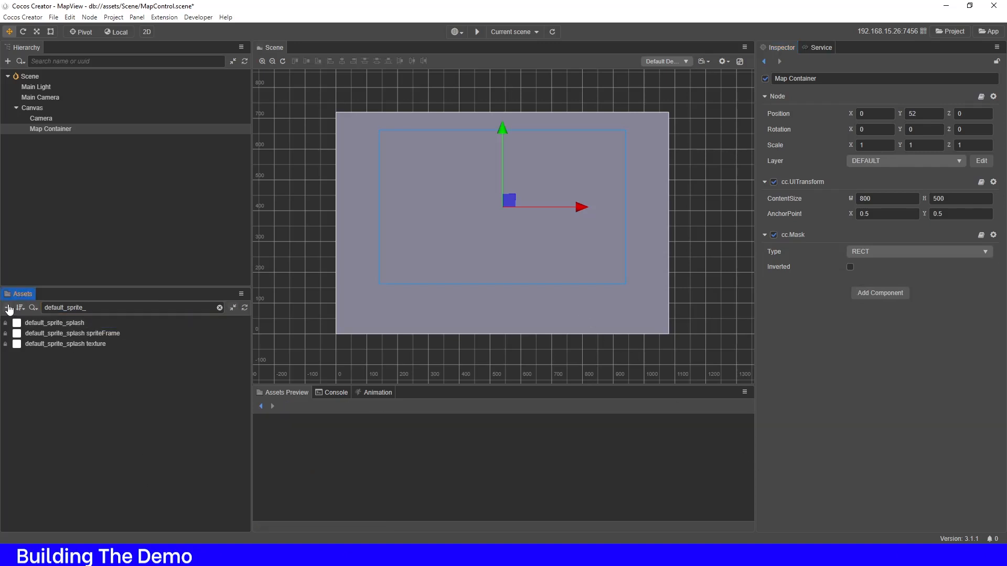
{"action": "double_click", "coordinate": [93, 308]}
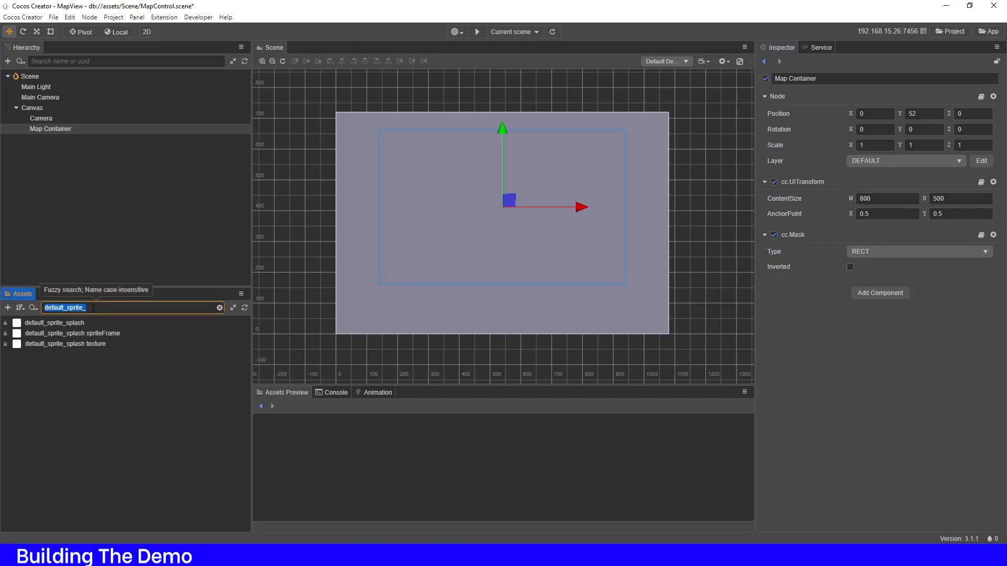
{"action": "key", "text": "BackSpace"}
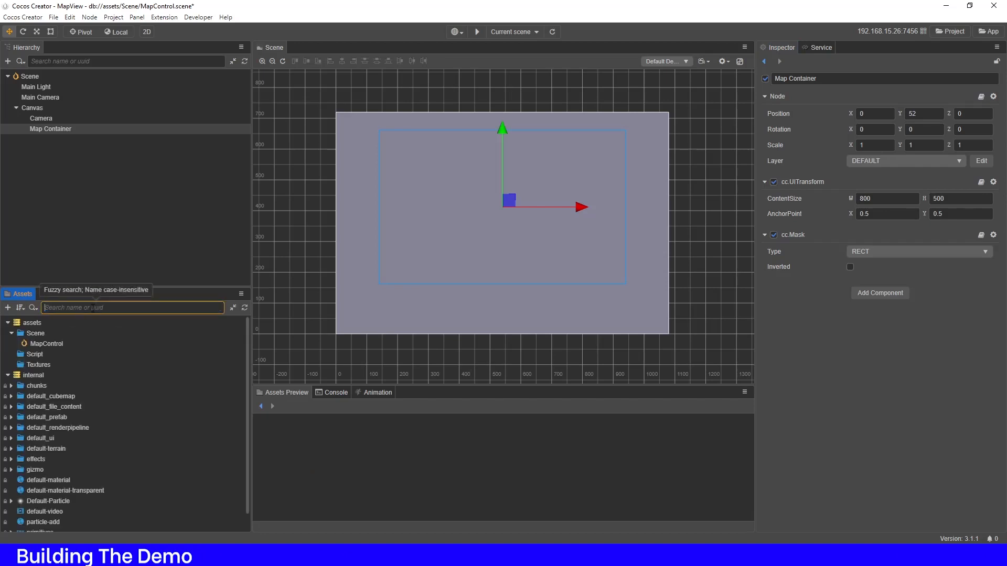
{"action": "left_click", "coordinate": [8, 375]}
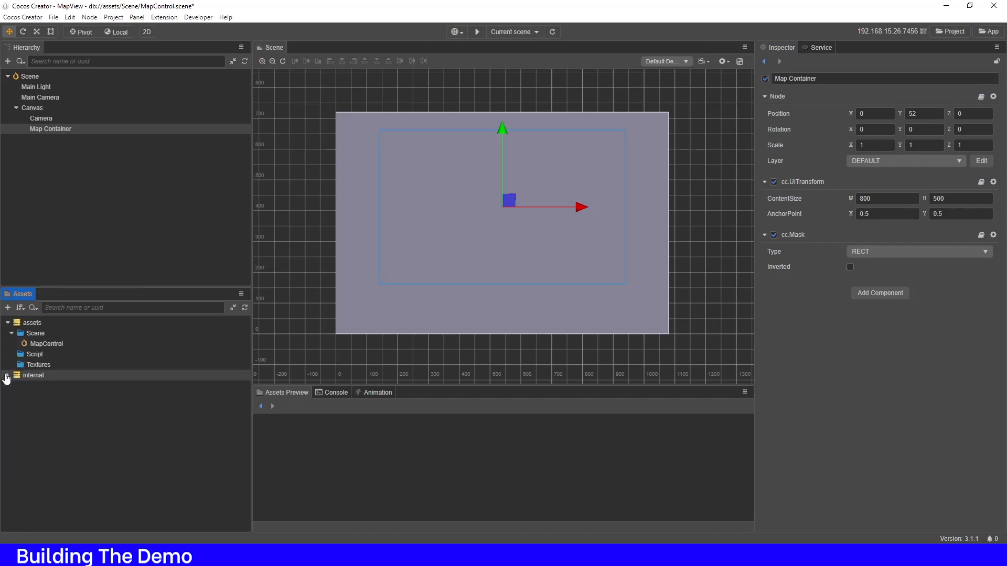
{"action": "left_click", "coordinate": [56, 365]}
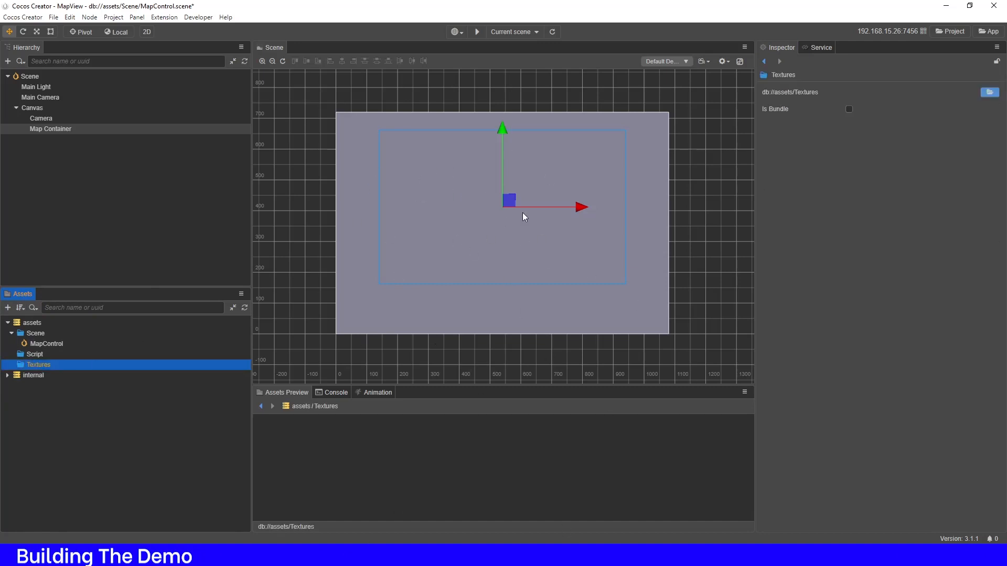
- Switch to File Explorer and copy the 1280px-Mercator_projection_SW image from MapScriptFinalProject's assets\Texture folder
{"action": "left_click", "coordinate": [467, 556]}
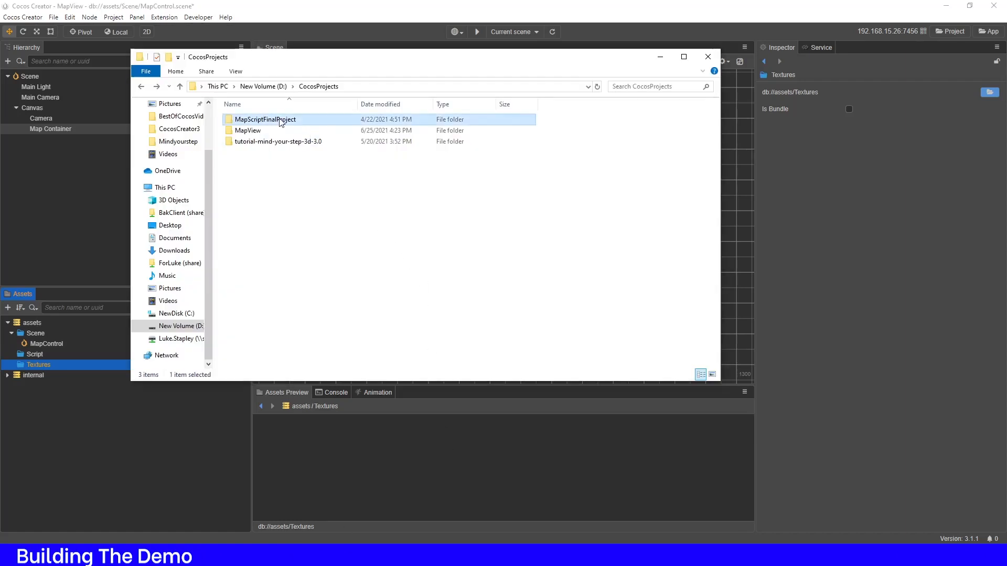
{"action": "double_click", "coordinate": [280, 120]}
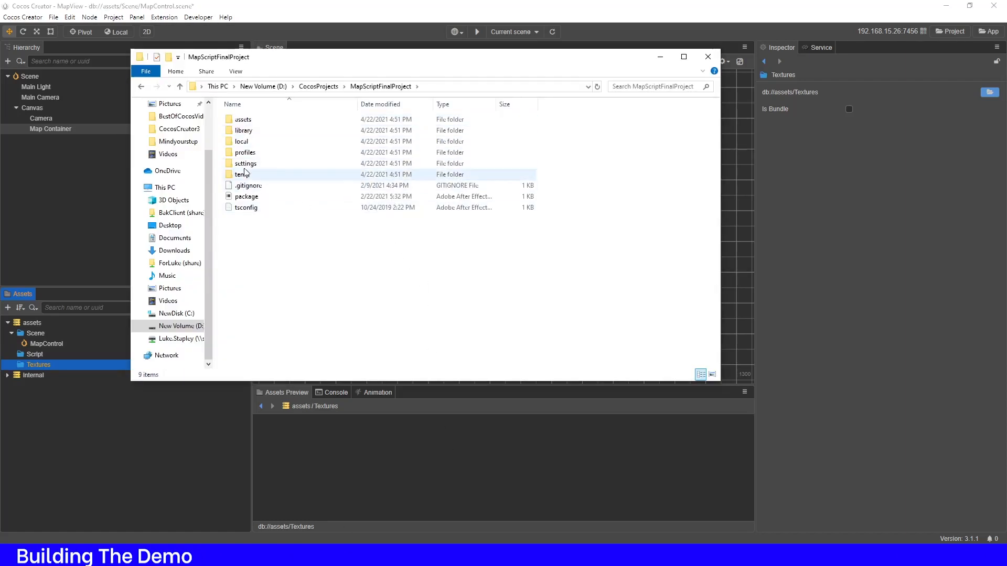
{"action": "double_click", "coordinate": [260, 120]}
{"action": "double_click", "coordinate": [260, 141]}
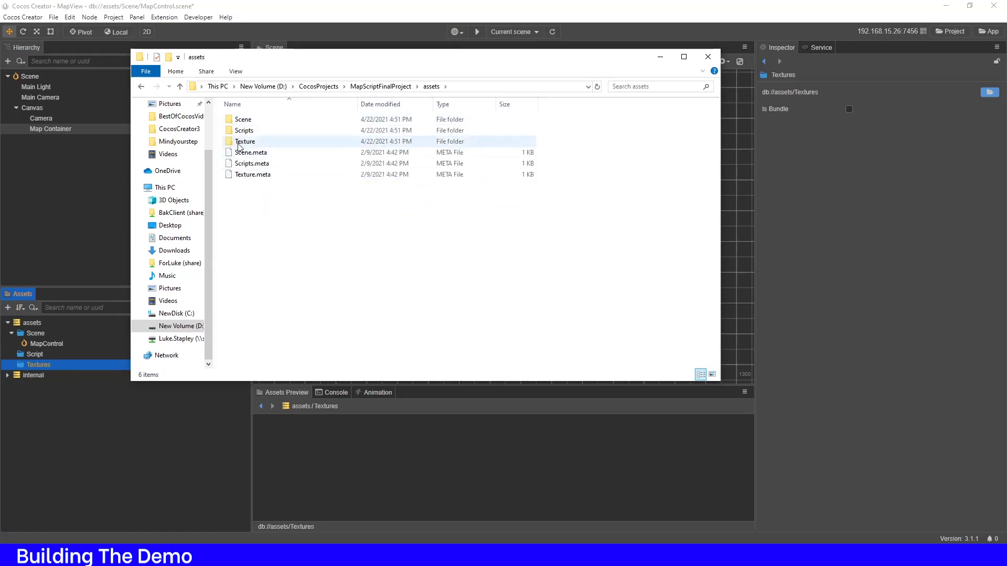
{"action": "left_click", "coordinate": [244, 153]}
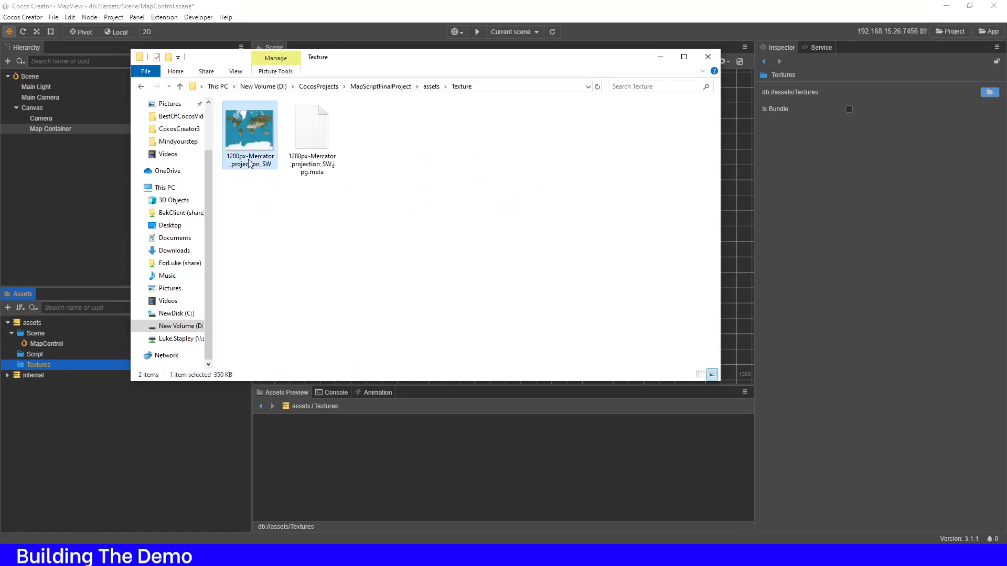
{"action": "right_click", "coordinate": [250, 147]}
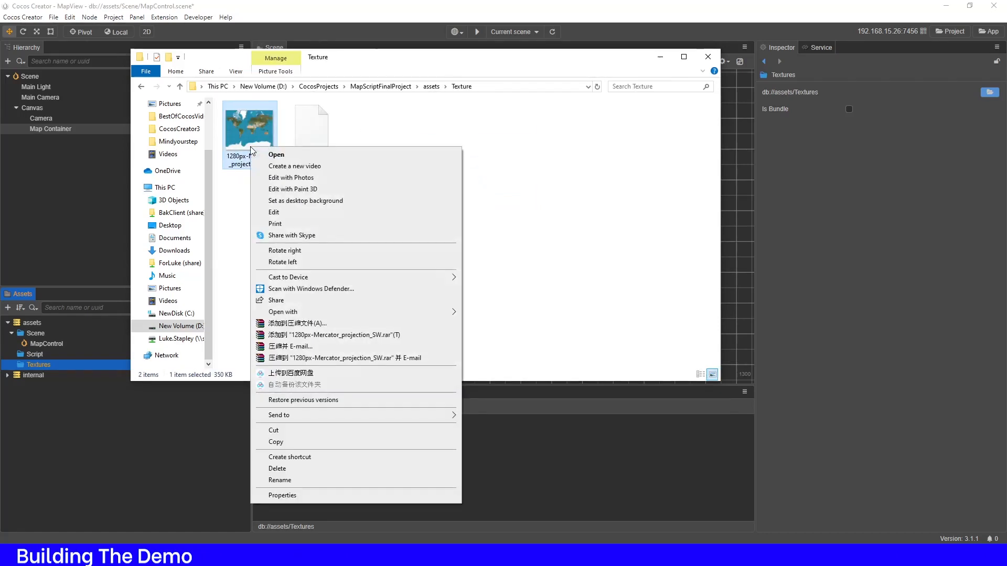
{"action": "left_click", "coordinate": [325, 441]}
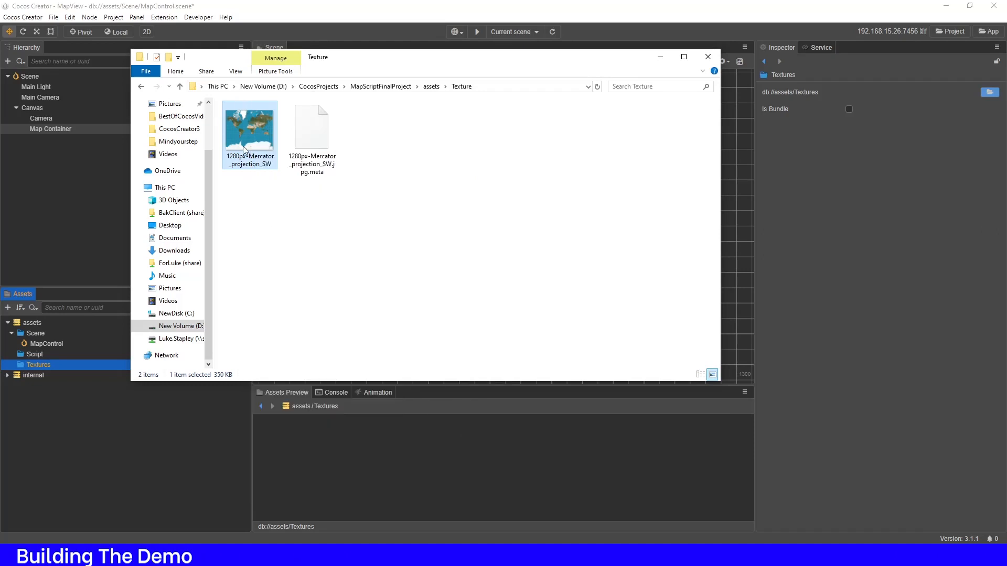
- View the 1280px-Mercator_projection_SW image in Photos, and close the viewer
{"action": "double_click", "coordinate": [255, 122]}
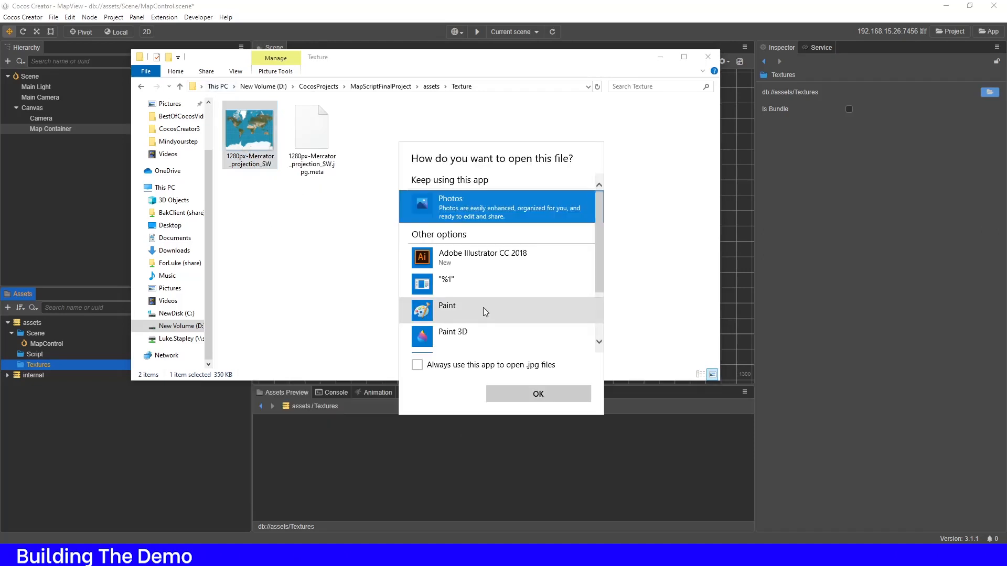
{"action": "left_click", "coordinate": [537, 397]}
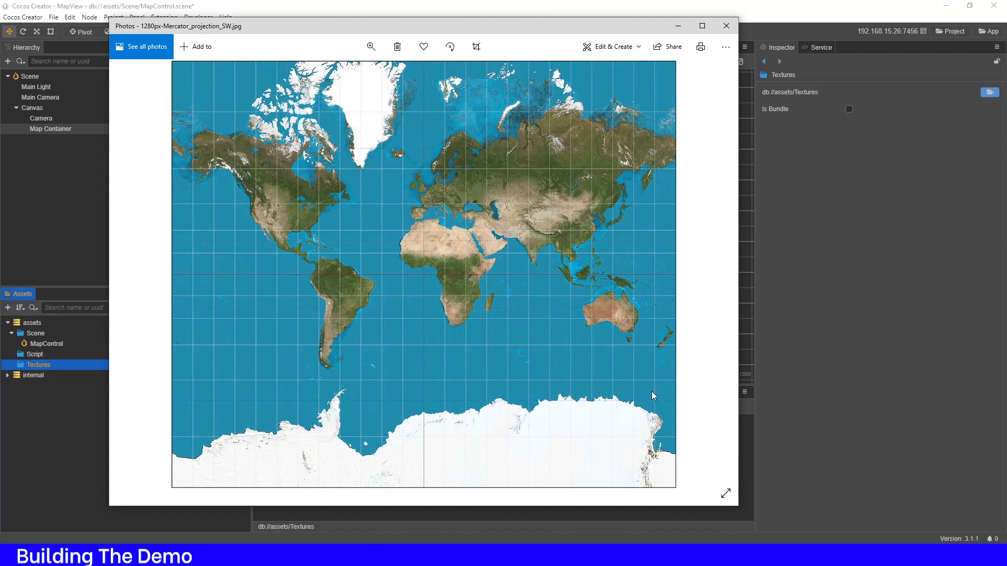
{"action": "left_click", "coordinate": [726, 26]}
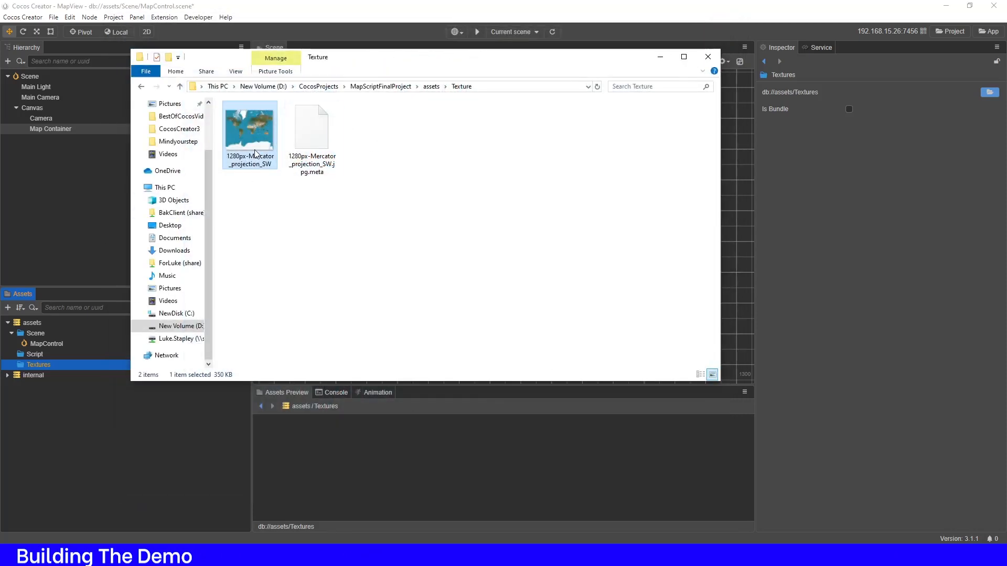
- Copy the 1280px-Mercator_projection_SW image again, paste it into MapView's assets\Textures folder and close File Explorer
{"action": "right_click", "coordinate": [254, 149]}
{"action": "left_click", "coordinate": [304, 445]}
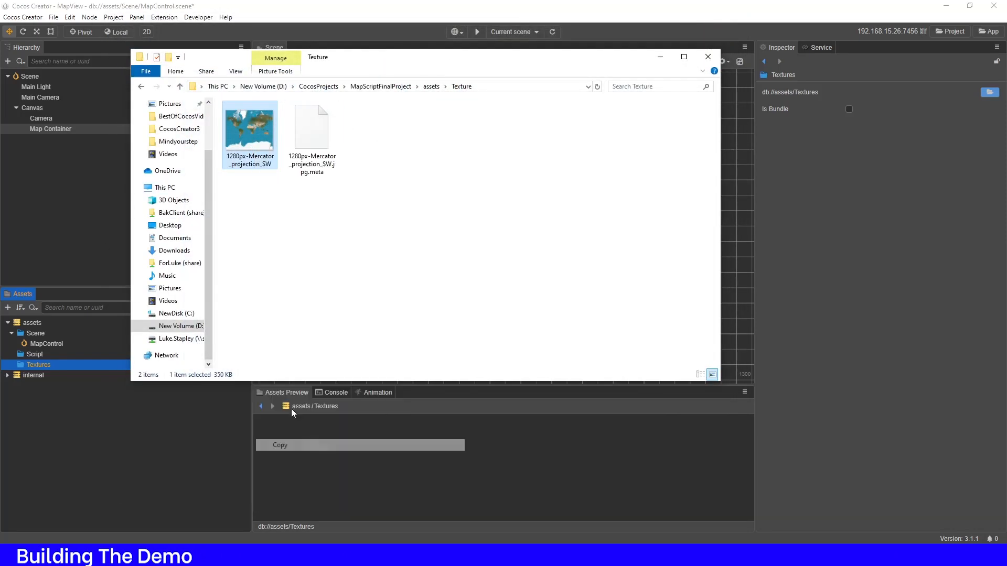
{"action": "left_click", "coordinate": [141, 87]}
{"action": "left_click", "coordinate": [141, 87]}
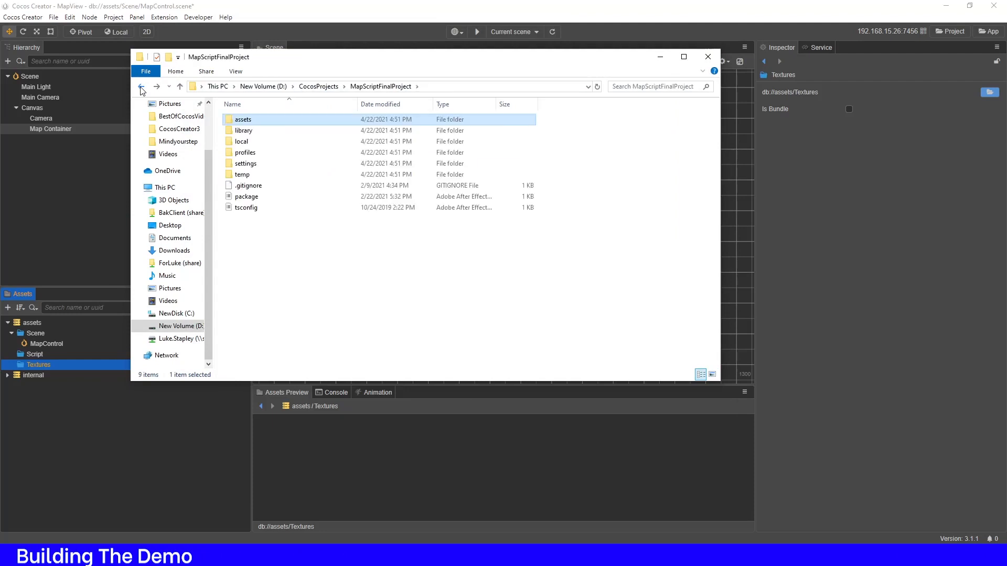
{"action": "left_click", "coordinate": [141, 87]}
{"action": "double_click", "coordinate": [258, 130]}
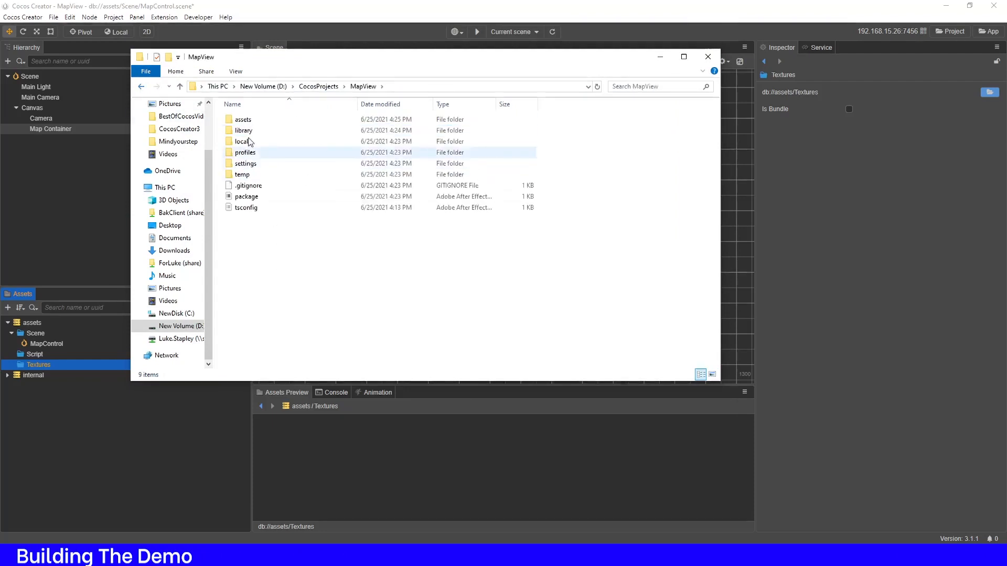
{"action": "double_click", "coordinate": [247, 122]}
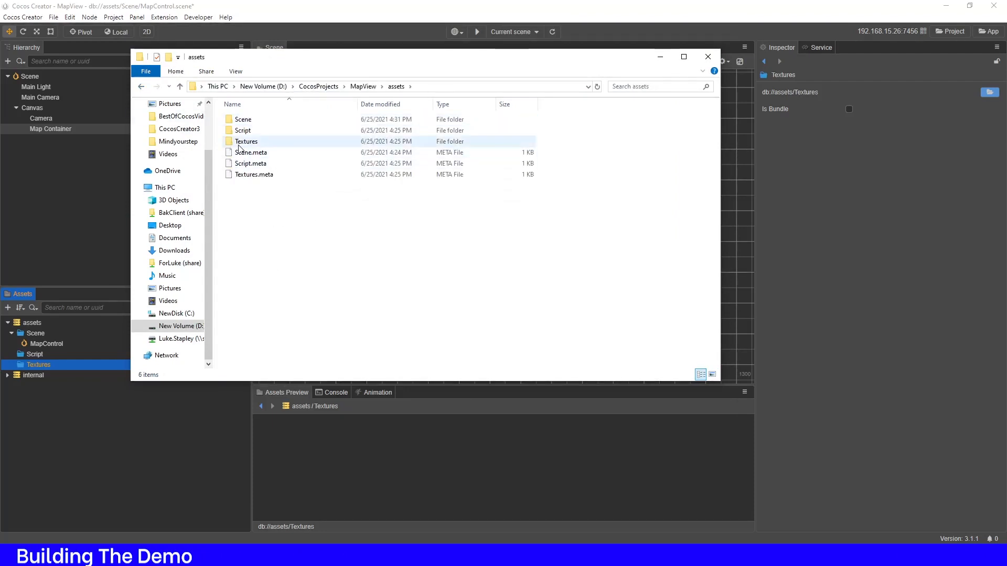
{"action": "double_click", "coordinate": [245, 142]}
{"action": "right_click", "coordinate": [262, 160]}
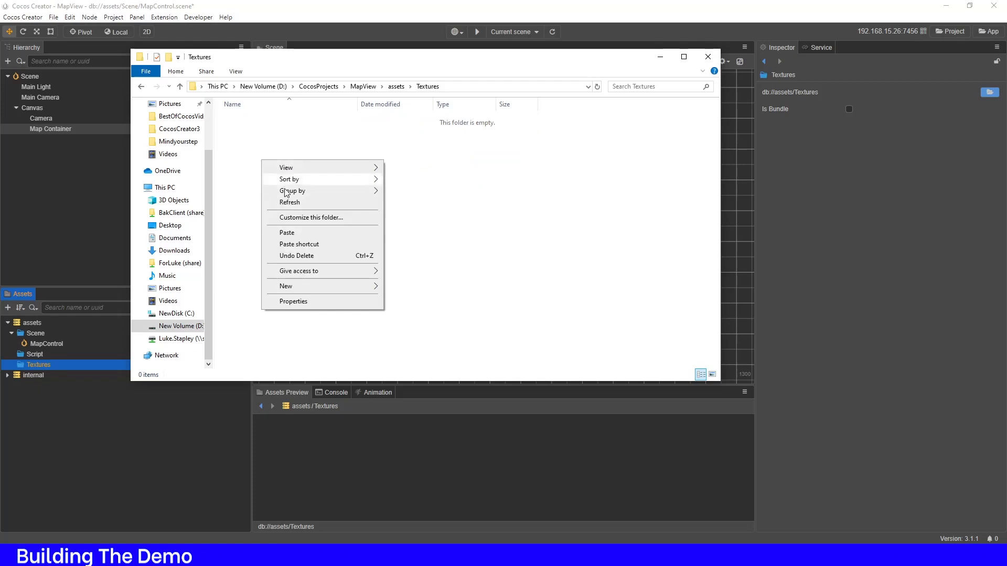
{"action": "left_click", "coordinate": [286, 233]}
{"action": "left_click", "coordinate": [472, 185]}
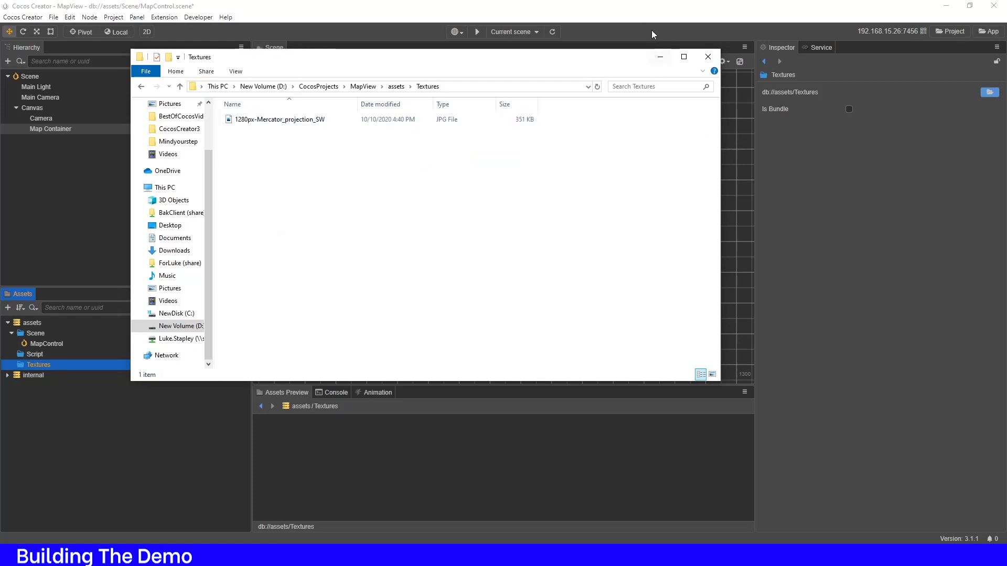
{"action": "left_click", "coordinate": [712, 58]}
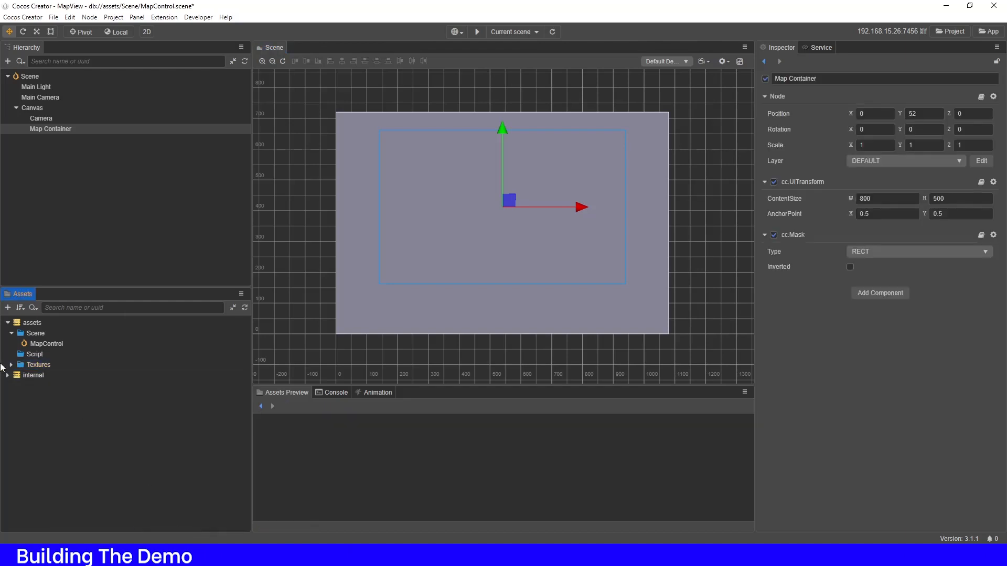
- Change the type of the 1280px-Mercator_projection_SW asset in the Textures folder to sprite-frame and apply it
{"action": "left_click", "coordinate": [11, 365]}
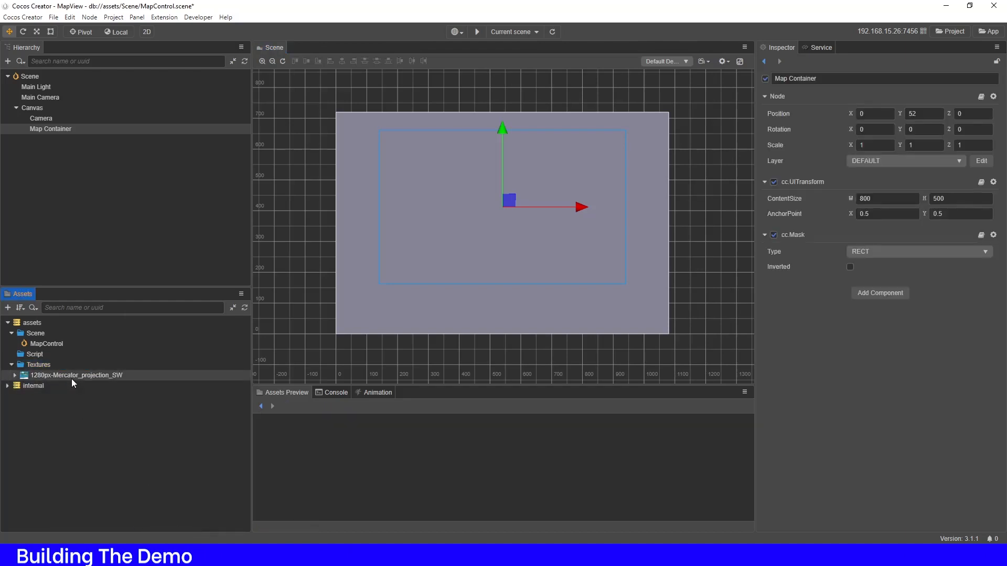
{"action": "left_click", "coordinate": [71, 377]}
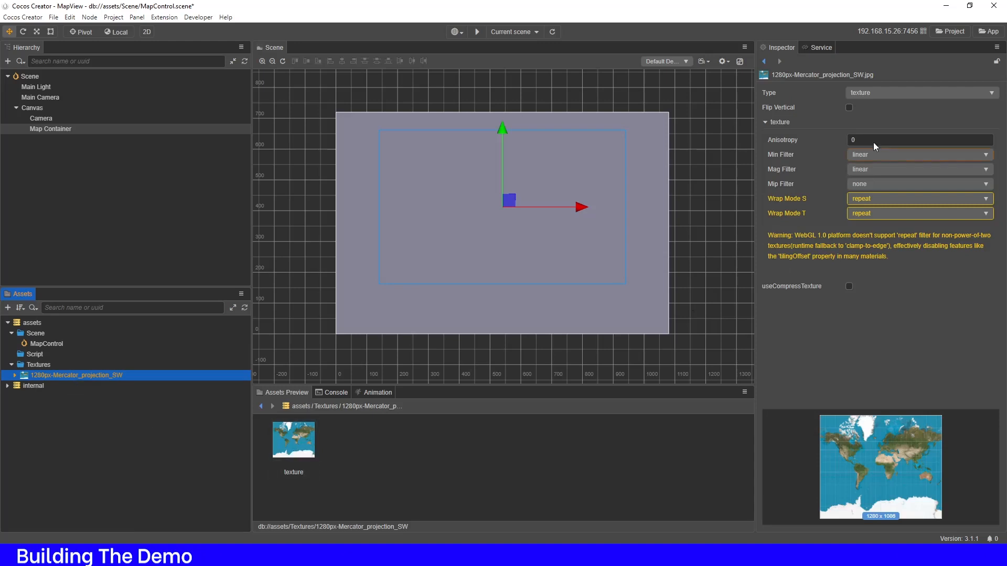
{"action": "left_click", "coordinate": [900, 94]}
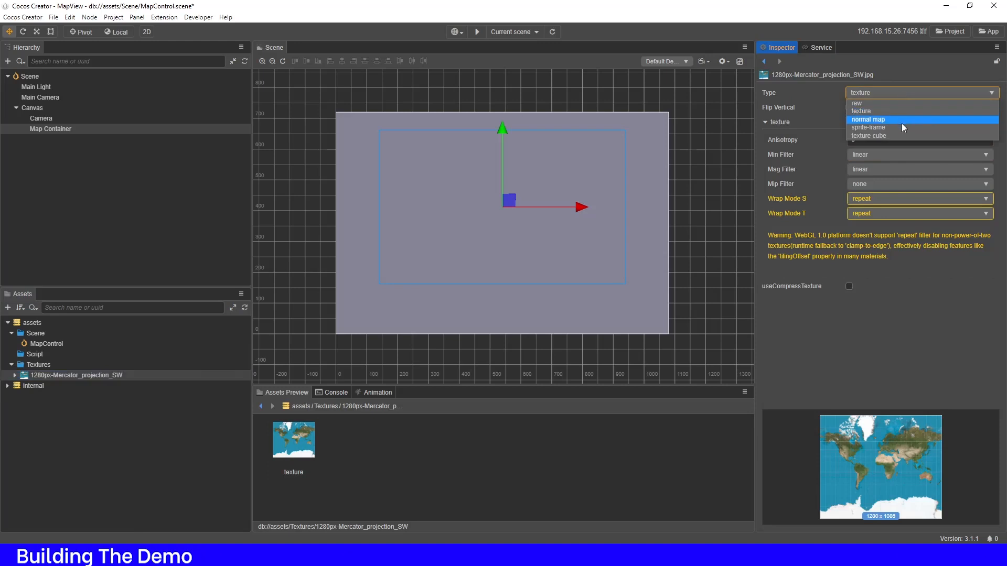
{"action": "left_click", "coordinate": [901, 128]}
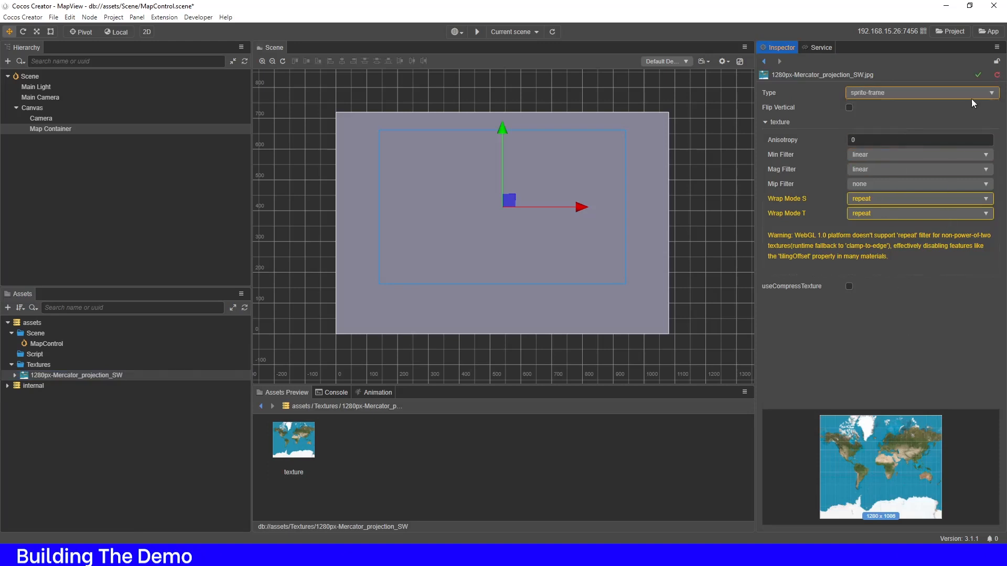
{"action": "left_click", "coordinate": [978, 76]}
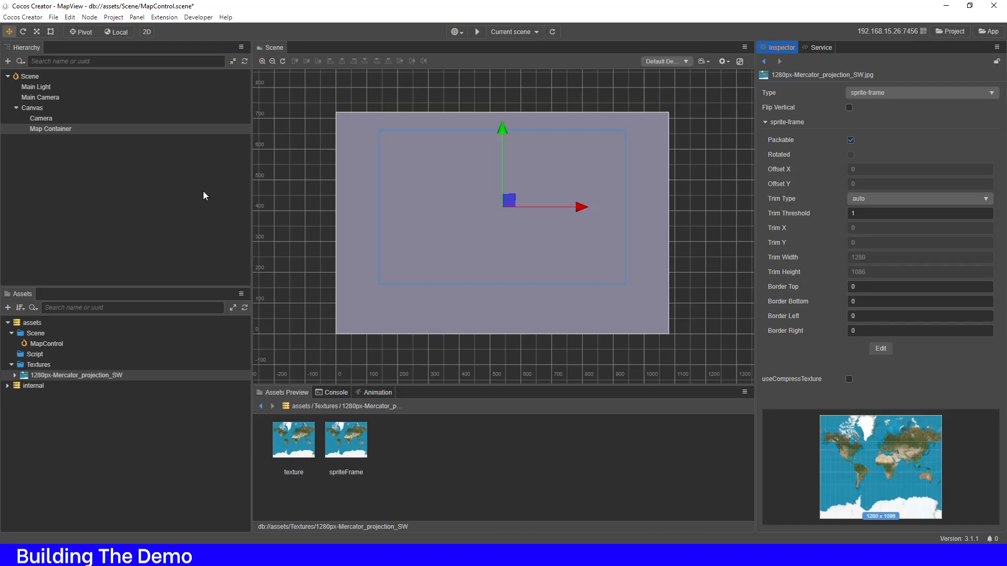
- Create a 2D Sprite node as a child of Map Container, keeping the default name
{"action": "left_click", "coordinate": [52, 129]}
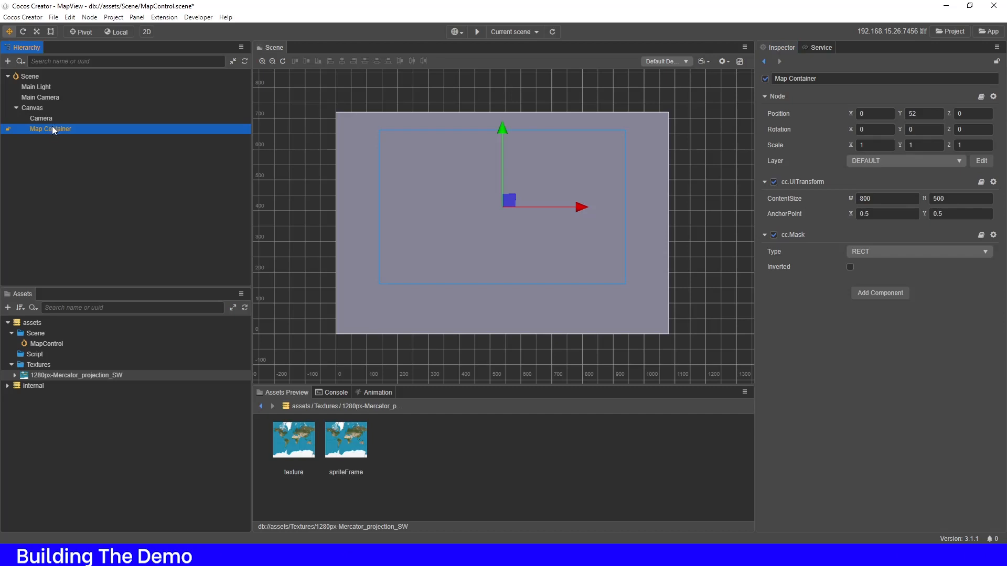
{"action": "right_click", "coordinate": [52, 128]}
{"action": "mouse_move", "coordinate": [117, 134]}
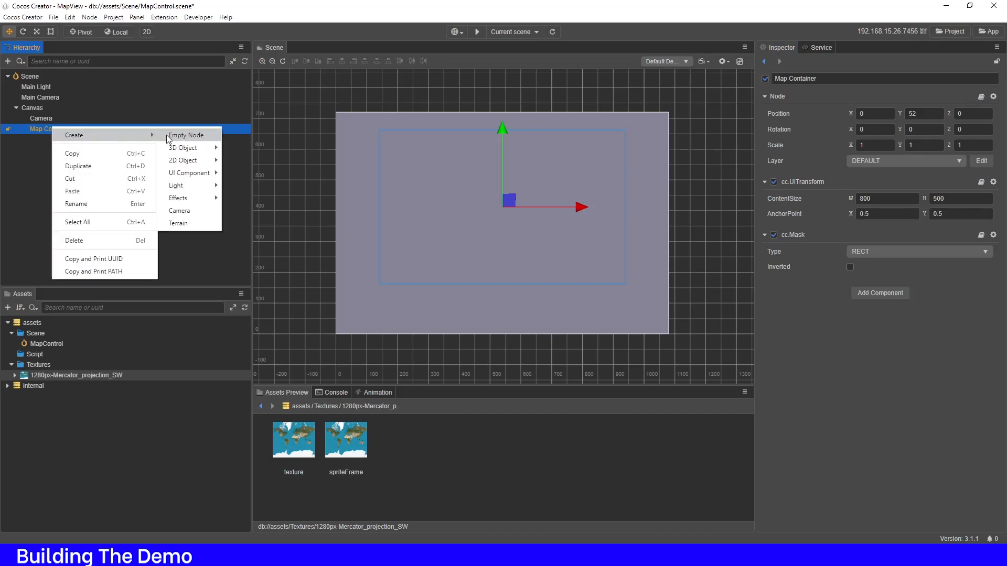
{"action": "mouse_move", "coordinate": [189, 167]}
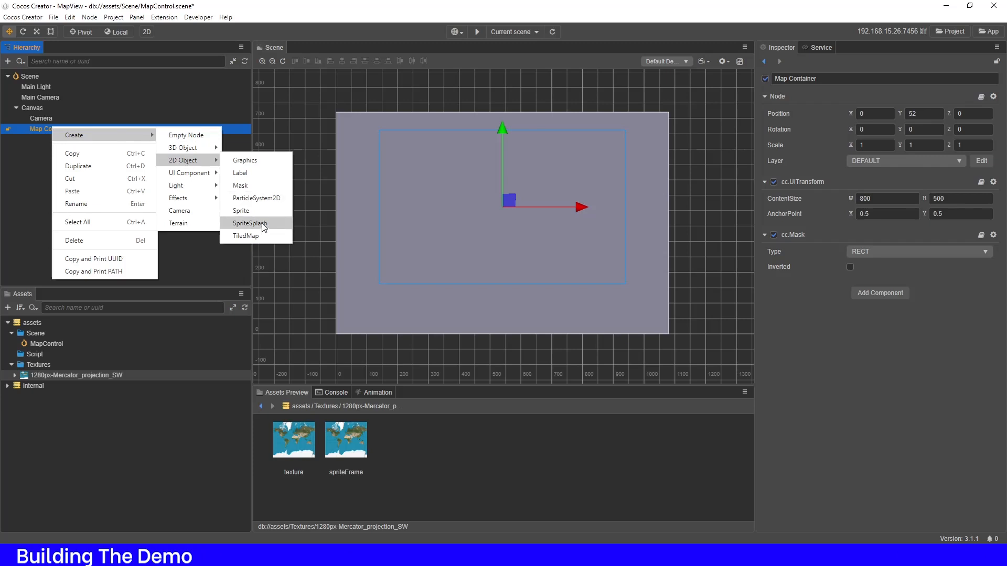
{"action": "left_click", "coordinate": [242, 210]}
{"action": "key", "text": "Return"}
- Replace the Sprite node's default sprite frame with the spriteFrame of 1280px-Mercator_projection_SW
{"action": "left_click", "coordinate": [72, 140]}
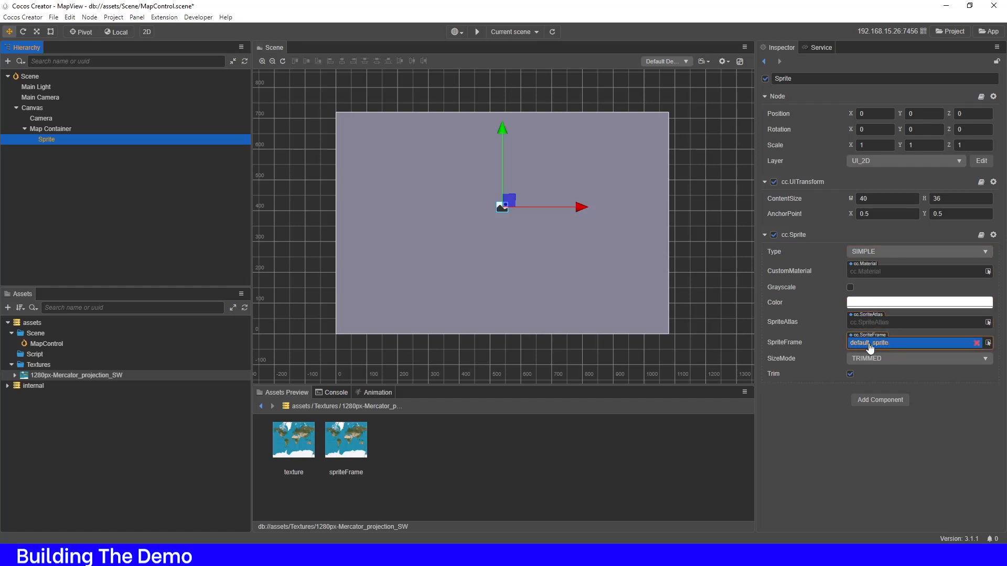
{"action": "left_click", "coordinate": [977, 344]}
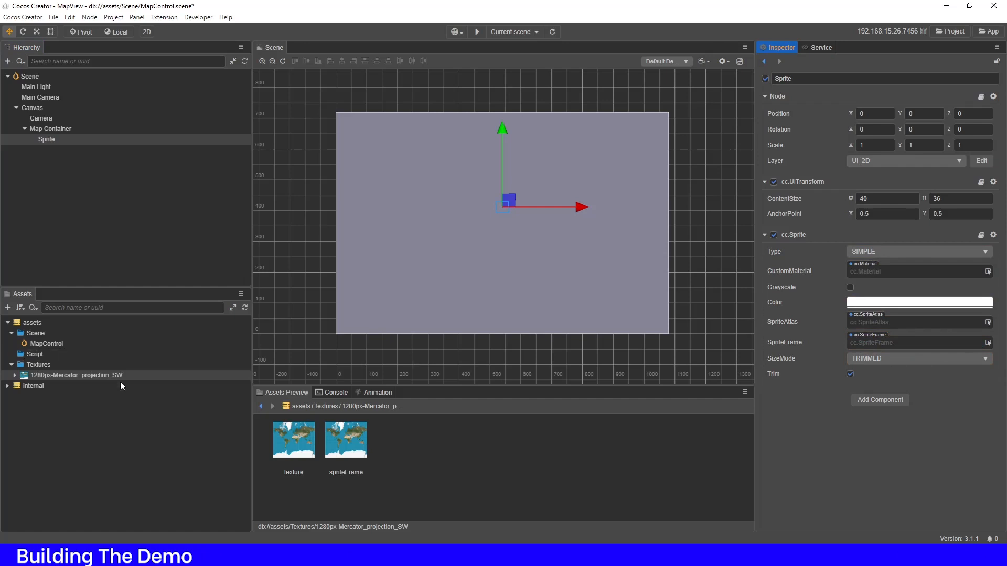
{"action": "left_click_drag", "start_coordinate": [323, 453], "coordinate": [921, 347]}
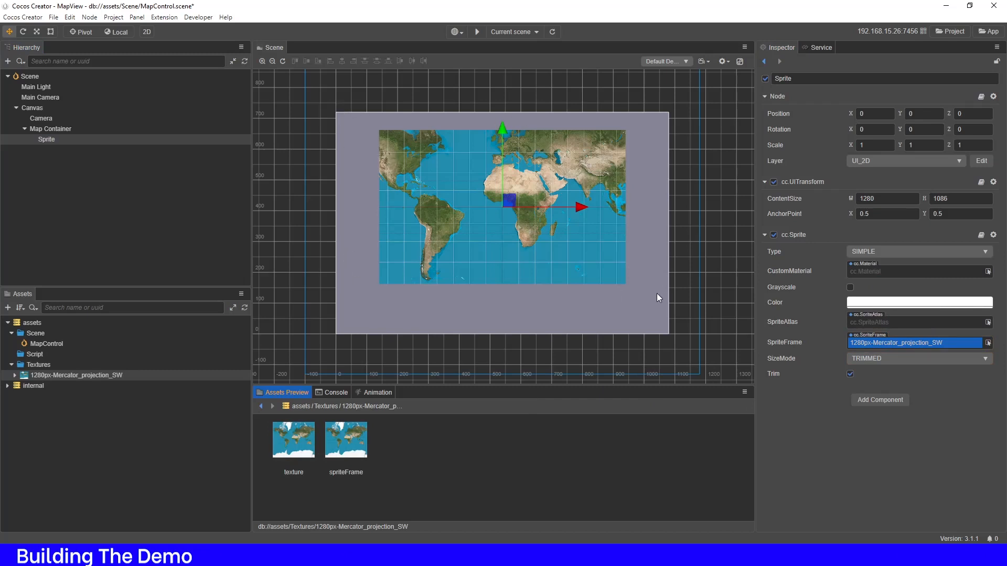
- Try moving the map Sprite down to a Y position of about -213, undo the move and deselect the node
{"action": "scroll", "coordinate": [461, 187], "scroll_direction": "down", "scroll_amount": 4}
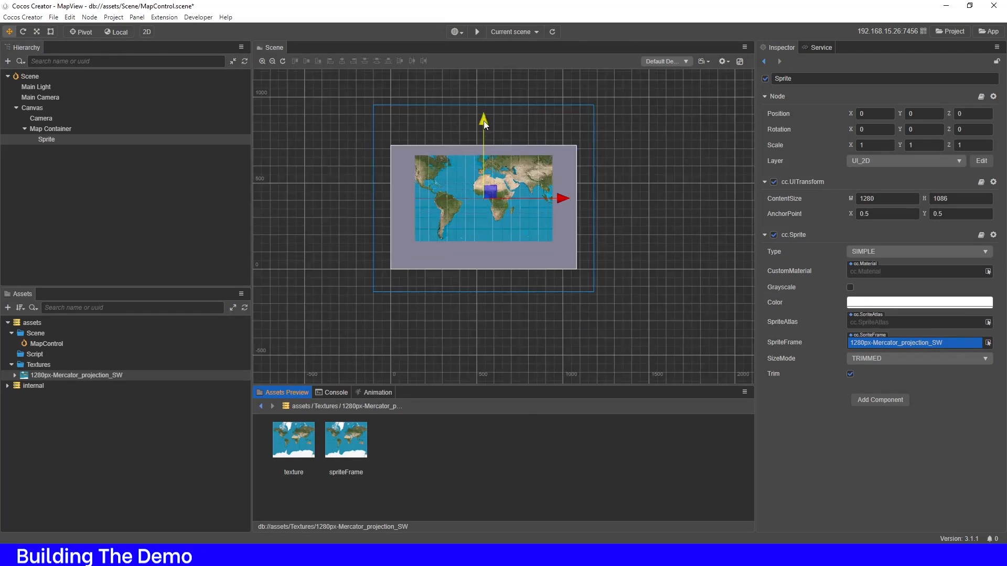
{"action": "left_click_drag", "start_coordinate": [484, 122], "coordinate": [497, 160]}
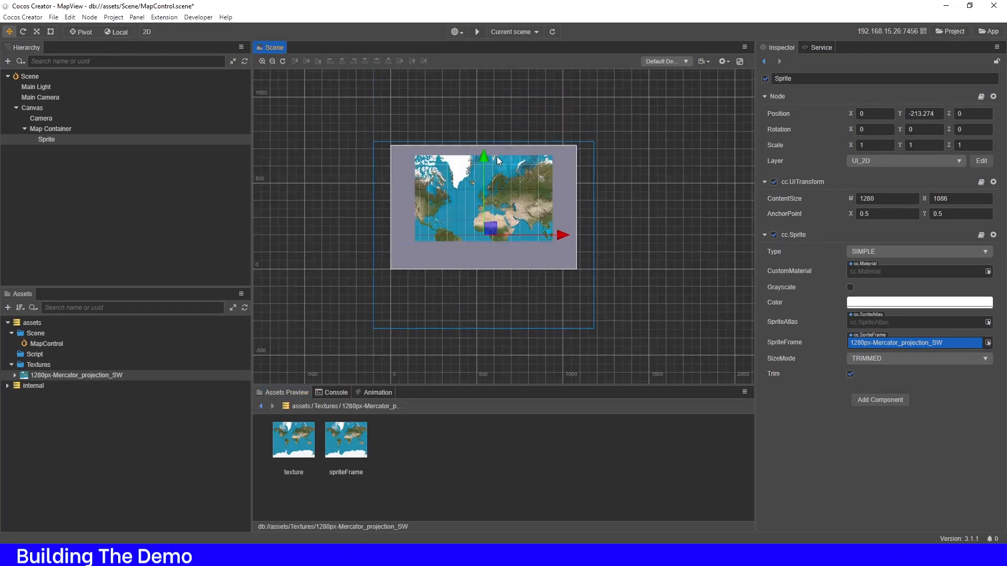
{"action": "key", "text": "ctrl+z"}
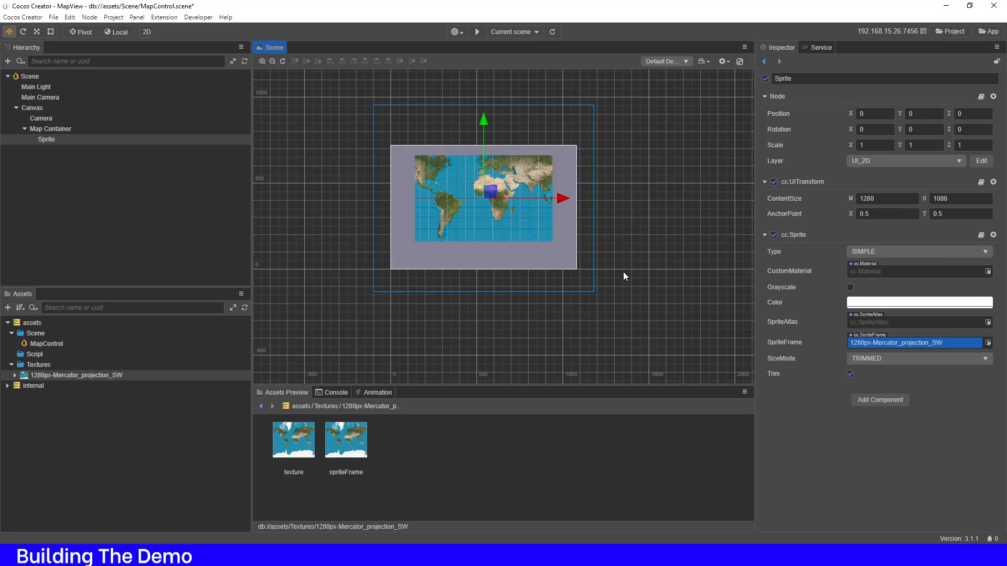
{"action": "left_click", "coordinate": [641, 300]}
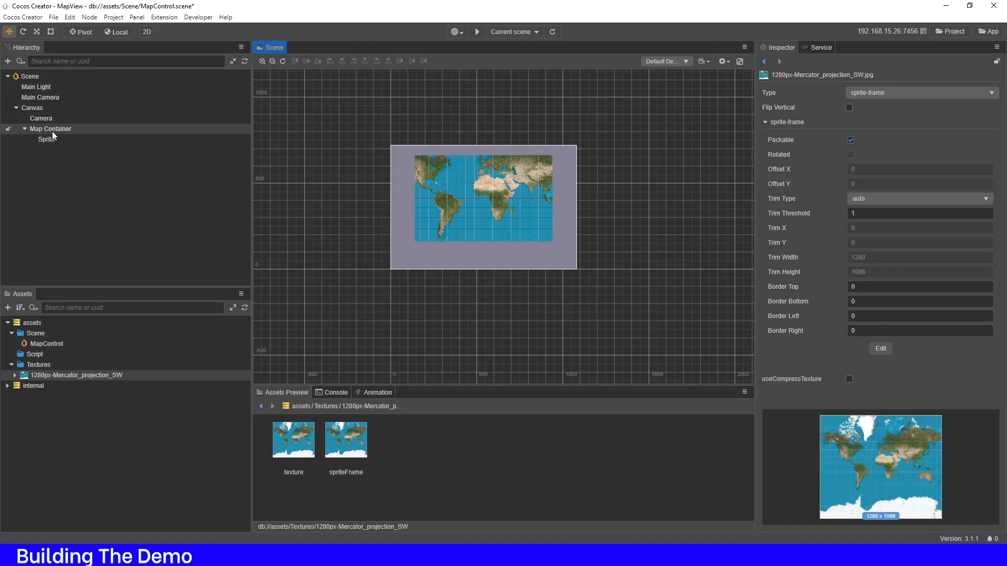
- Create a 2D Label node as a child of Canvas, keeping the default name
{"action": "left_click", "coordinate": [127, 210]}
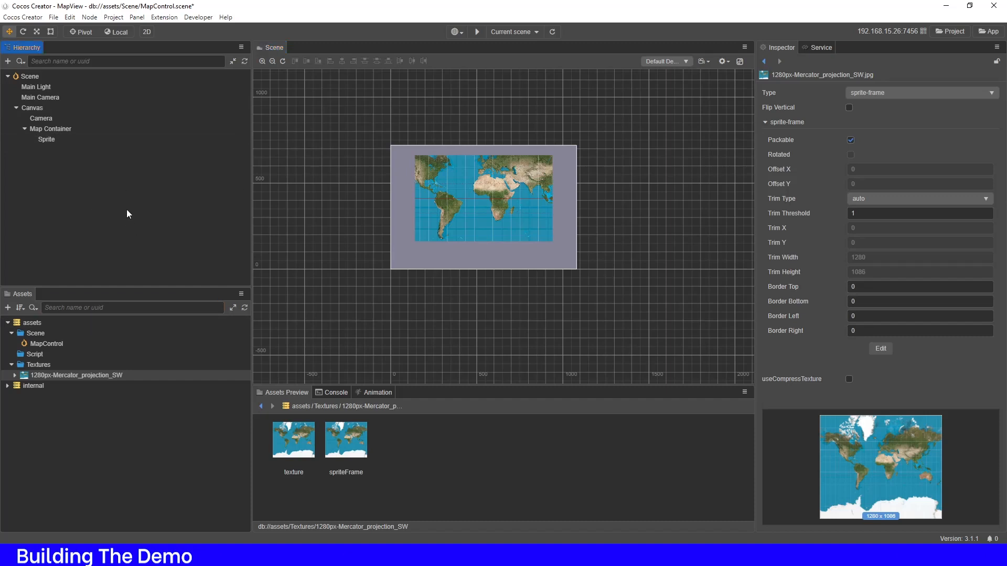
{"action": "left_click", "coordinate": [39, 111]}
{"action": "right_click", "coordinate": [39, 111]}
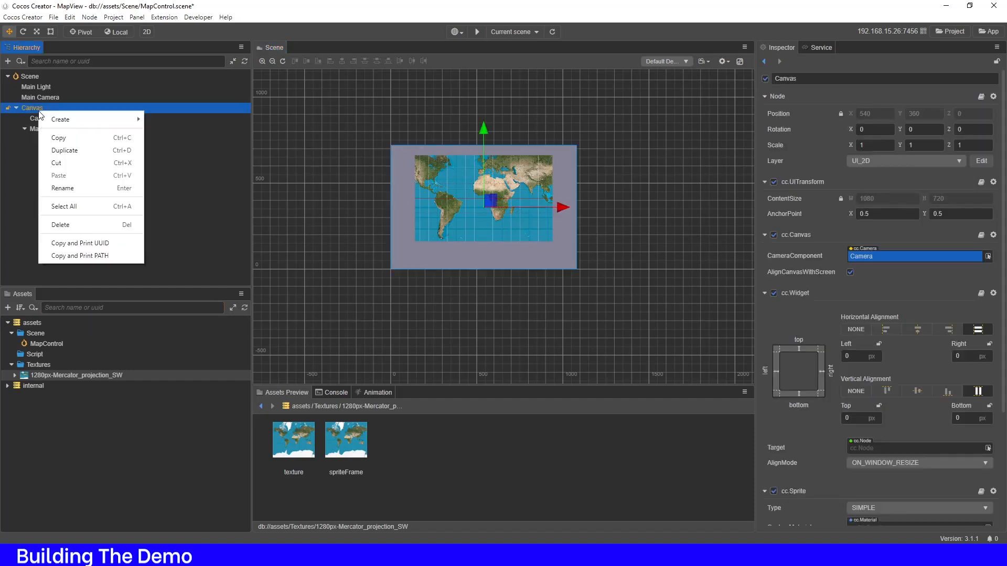
{"action": "mouse_move", "coordinate": [56, 119]}
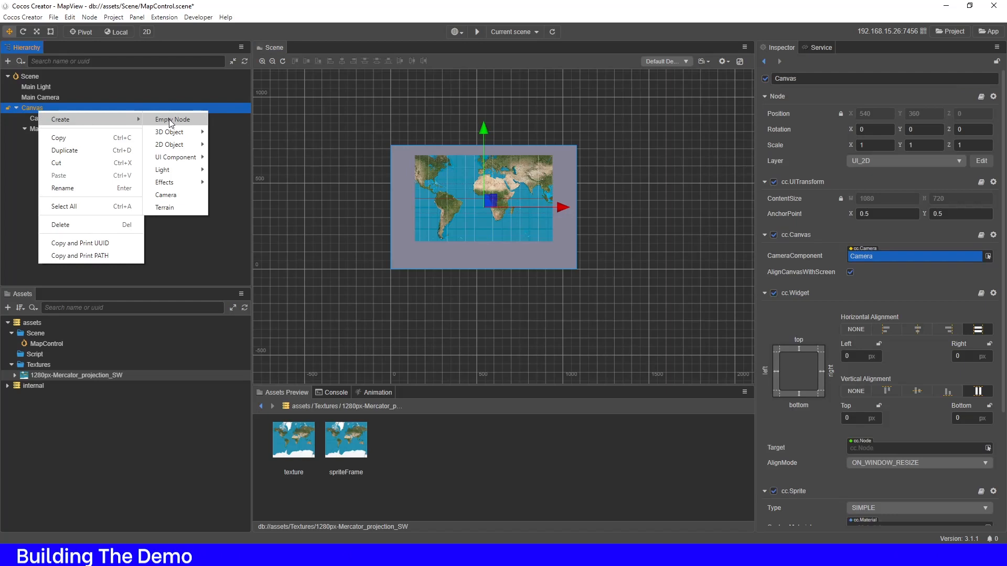
{"action": "mouse_move", "coordinate": [194, 158]}
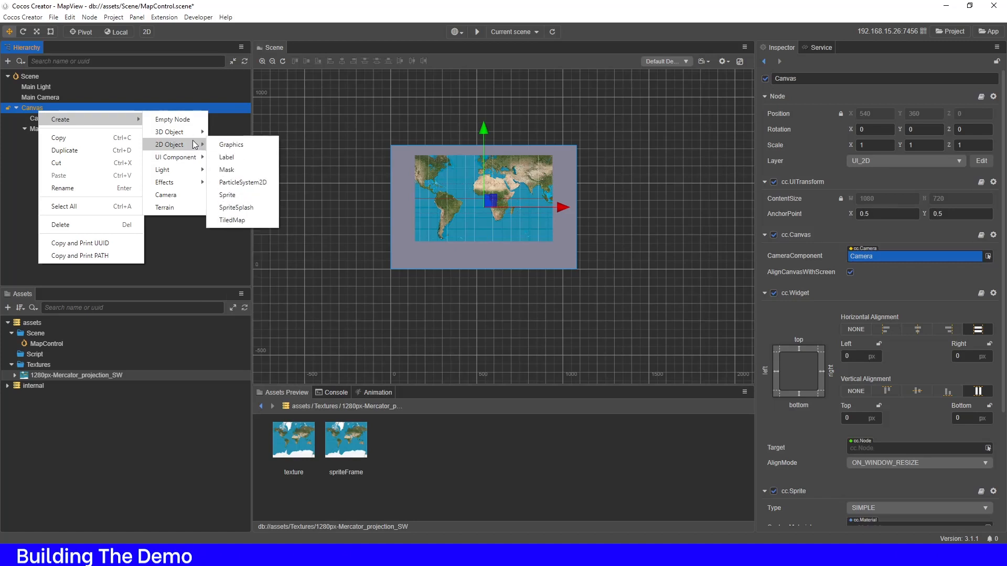
{"action": "left_click", "coordinate": [232, 171]}
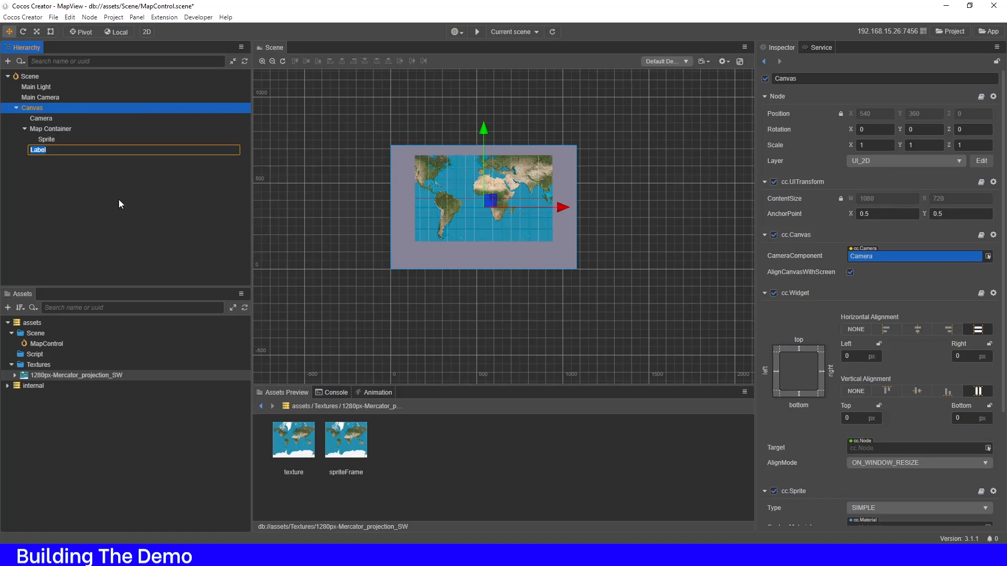
{"action": "left_click", "coordinate": [102, 184]}
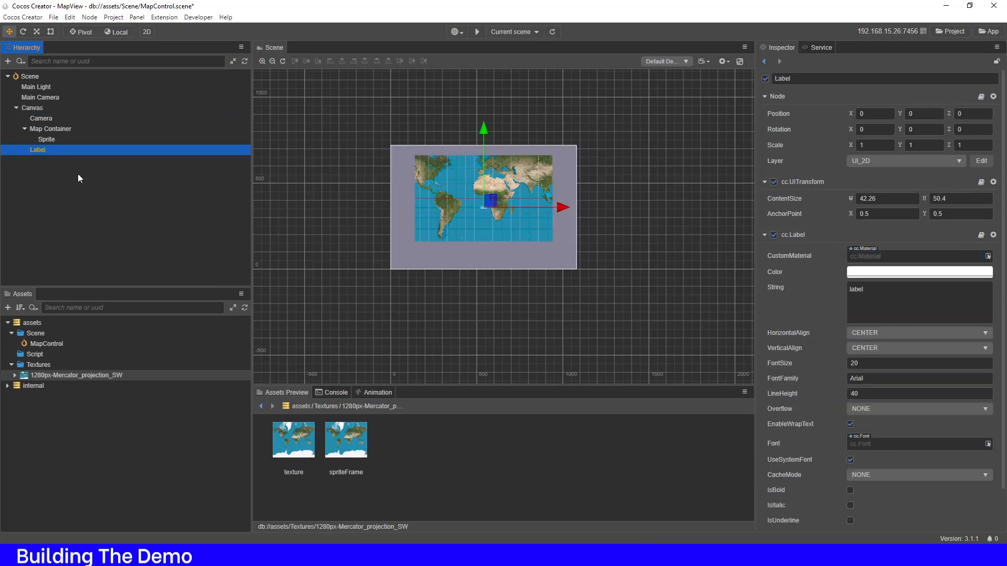
- Move the Label below the map's lower-right corner, to about X 336, Y -226
{"action": "left_click_drag", "start_coordinate": [492, 200], "coordinate": [545, 269]}
{"action": "scroll", "coordinate": [547, 269], "scroll_direction": "up", "scroll_amount": 5}
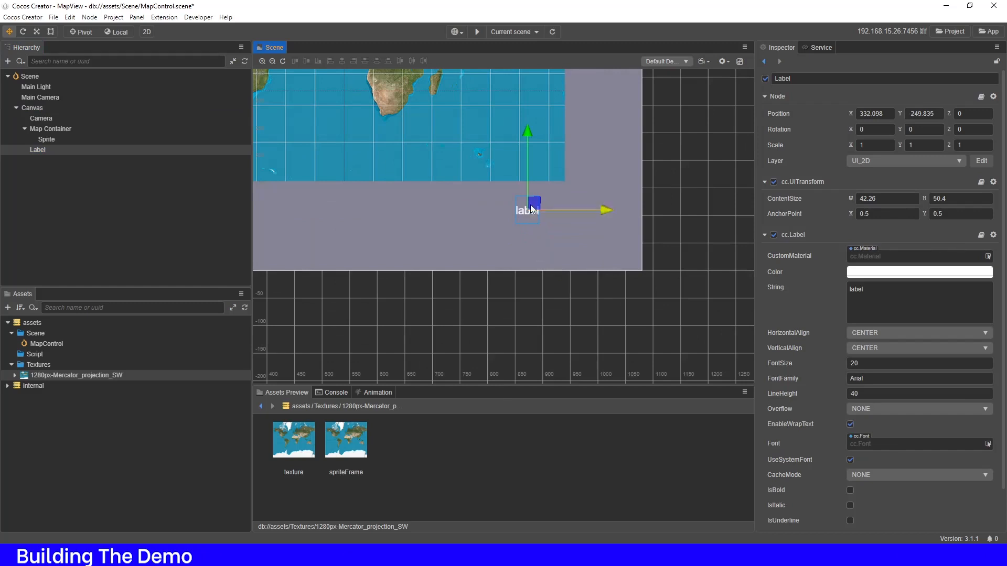
{"action": "left_click_drag", "start_coordinate": [530, 205], "coordinate": [534, 188]}
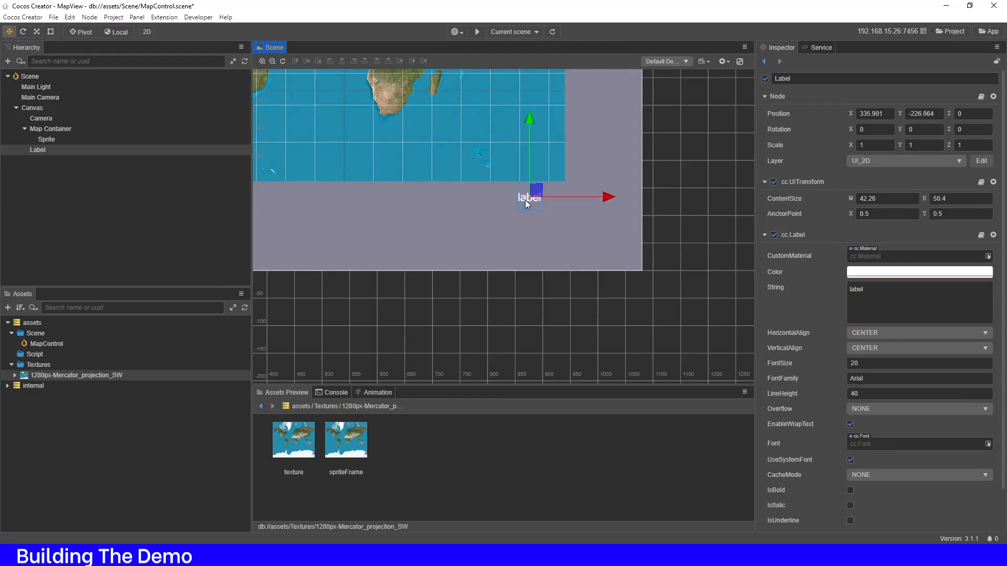
{"action": "left_click", "coordinate": [661, 242]}
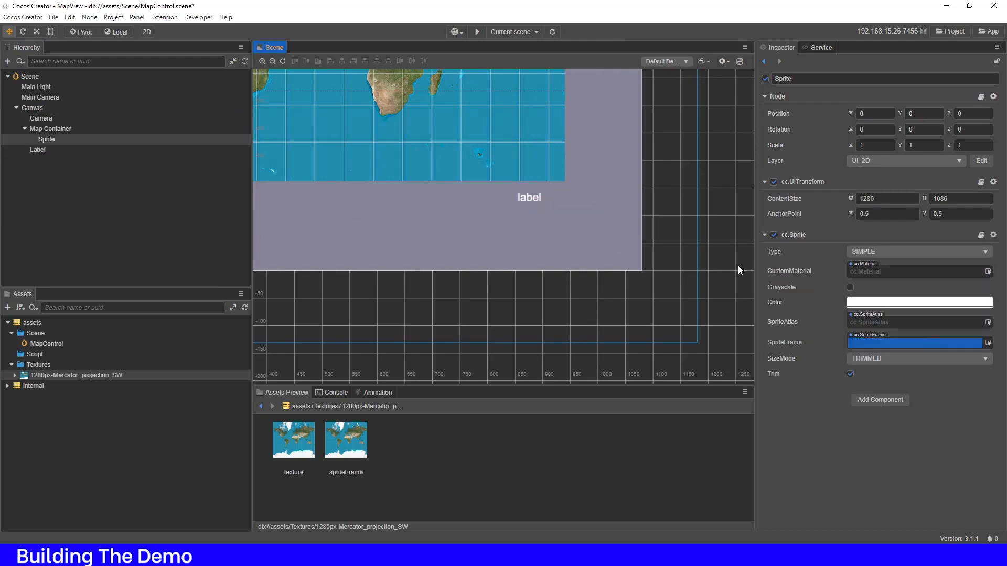
- Change the Label's string to 110% and nudge the node to about X 356, Y -229
{"action": "left_click", "coordinate": [527, 197]}
{"action": "left_click", "coordinate": [876, 292]}
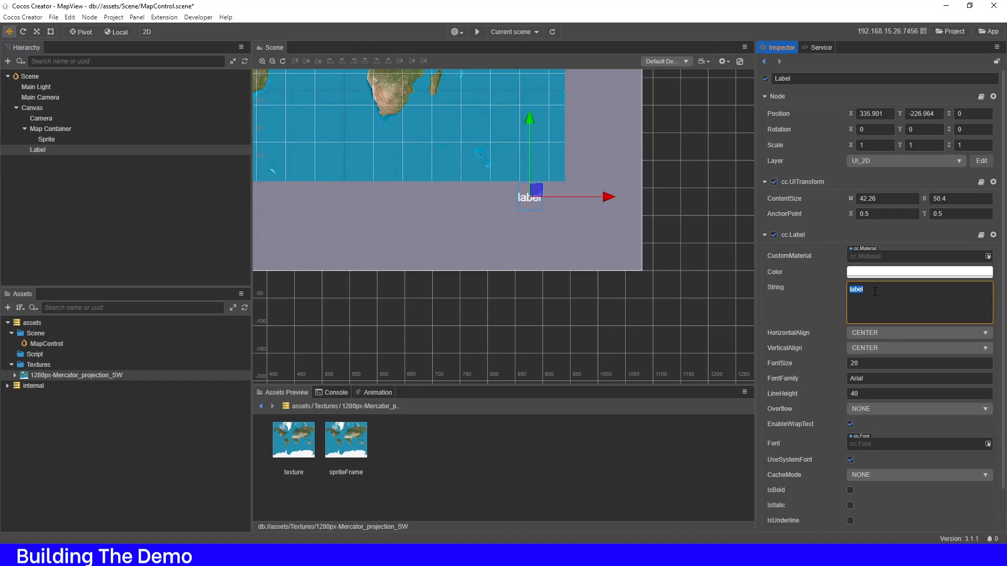
{"action": "type", "text": "120"}
{"action": "key", "text": "BackSpace"}
{"action": "key", "text": "BackSpace"}
{"action": "type", "text": "10%"}
{"action": "key", "text": "Return"}
{"action": "key", "text": "BackSpace"}
{"action": "left_click_drag", "start_coordinate": [540, 193], "coordinate": [551, 194]}
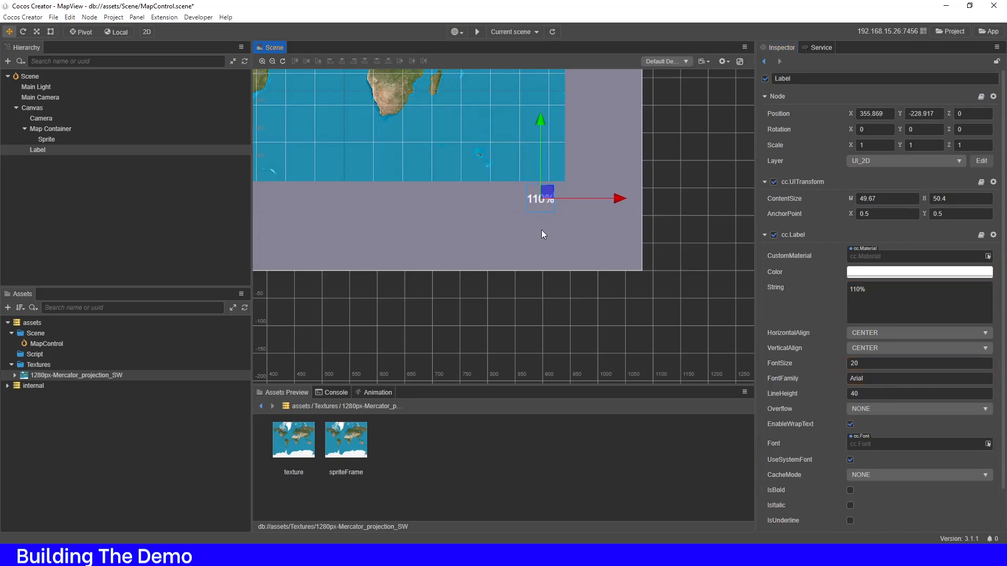
- Set the Label's font size to 60 and its line height to 80
{"action": "scroll", "coordinate": [541, 231], "scroll_direction": "down", "scroll_amount": 5}
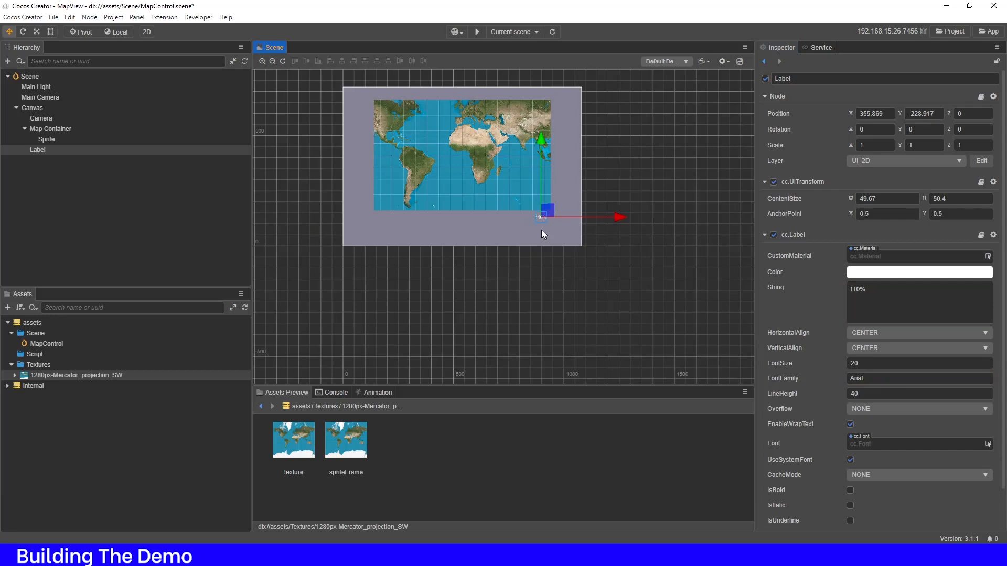
{"action": "scroll", "coordinate": [541, 230], "scroll_direction": "up", "scroll_amount": 3}
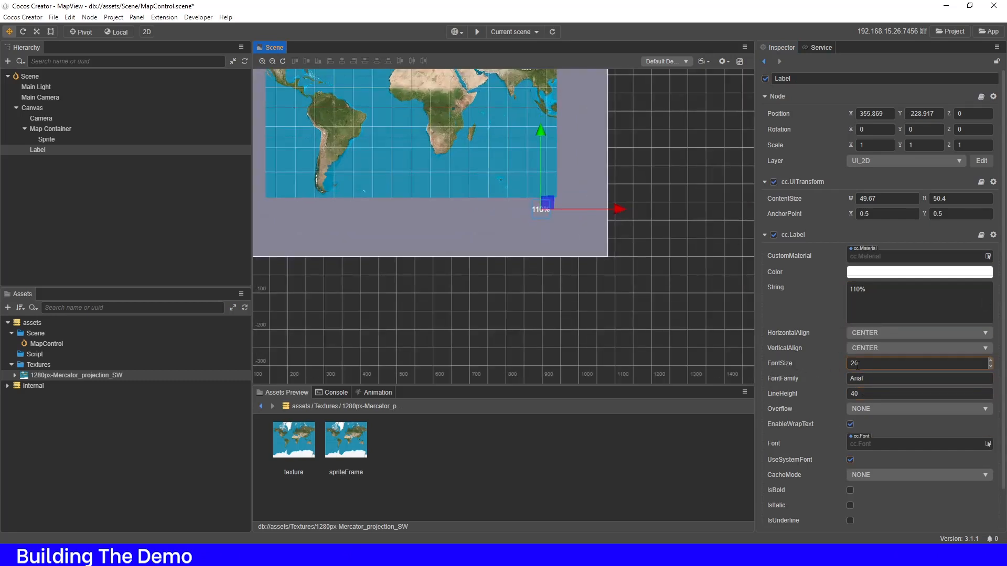
{"action": "left_click", "coordinate": [860, 363]}
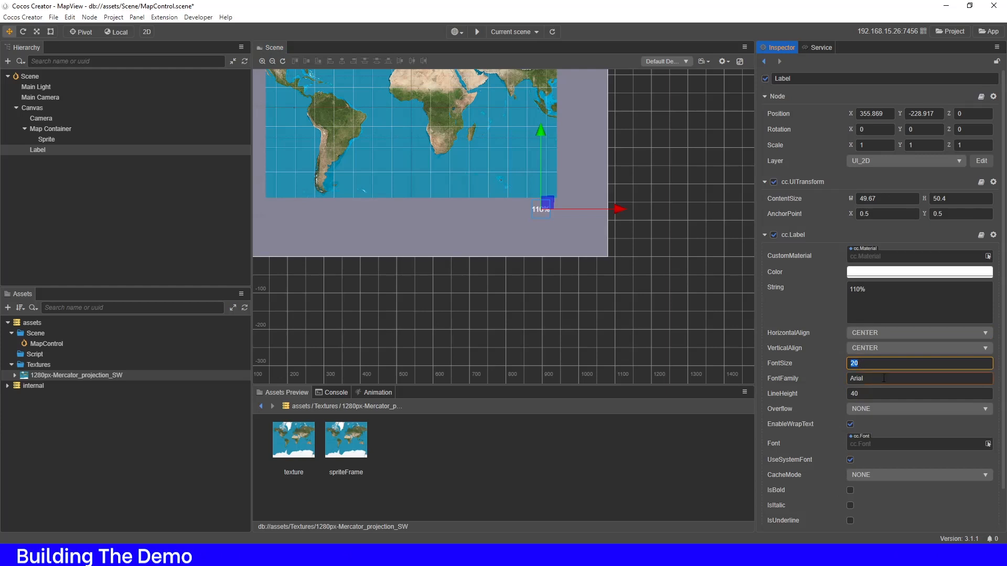
{"action": "type", "text": "60"}
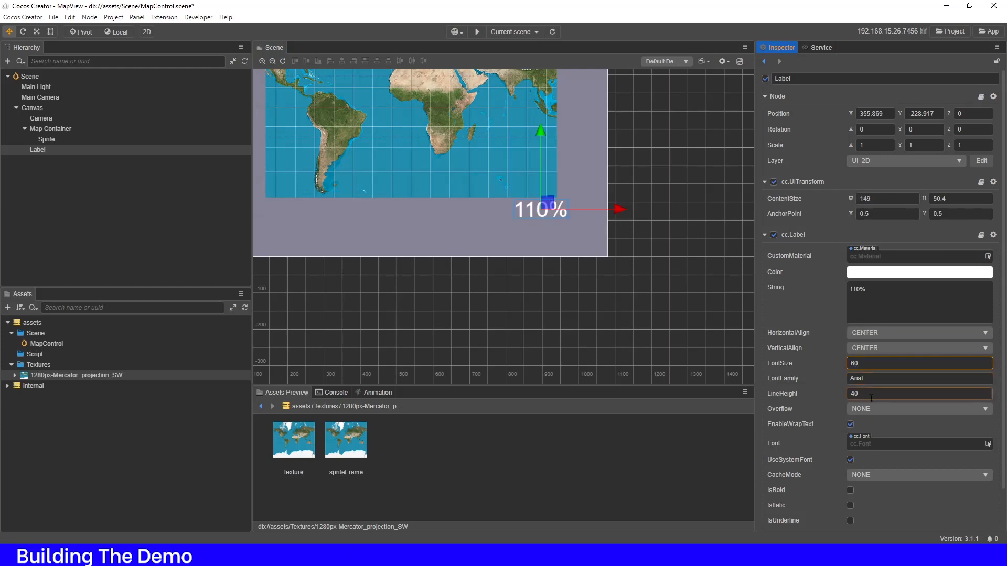
{"action": "left_click", "coordinate": [867, 396]}
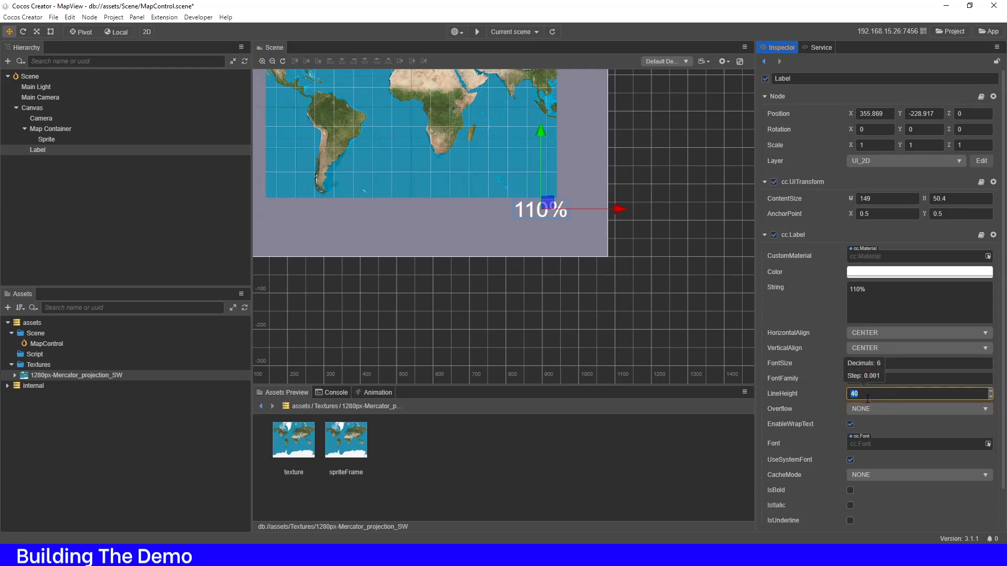
{"action": "type", "text": "20"}
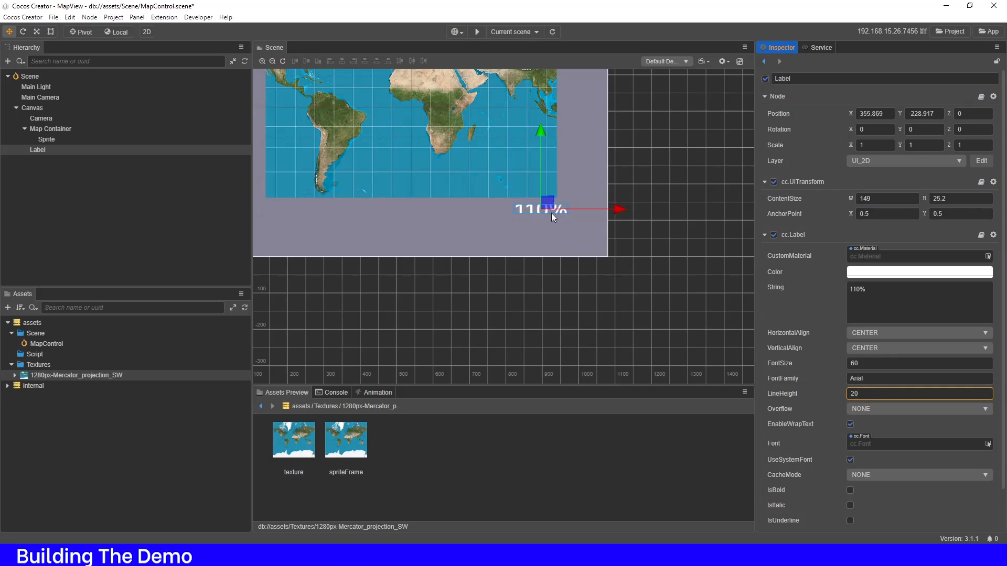
{"action": "left_click", "coordinate": [870, 392]}
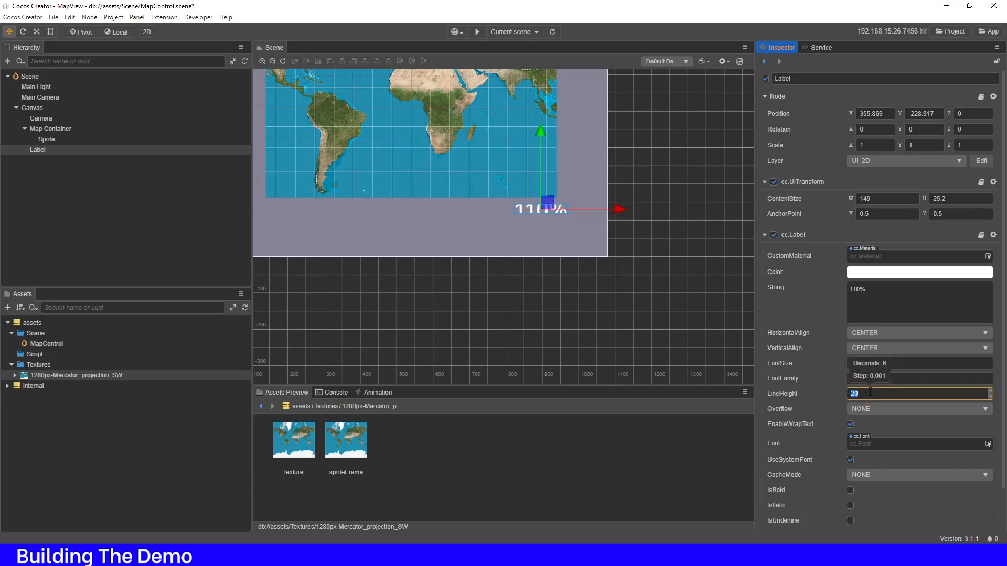
{"action": "type", "text": "80"}
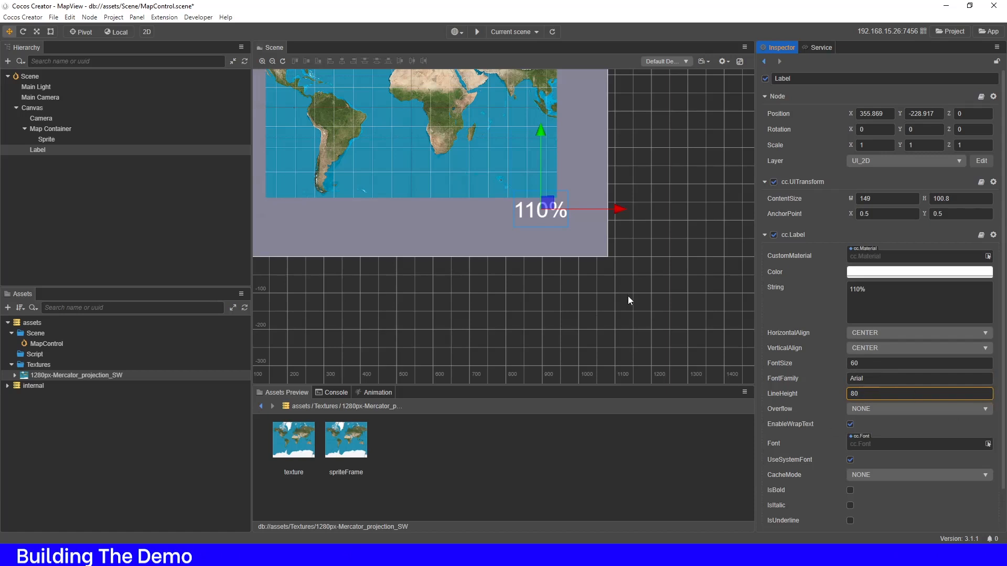
- Move the enlarged Label to about X 326, Y -236, aligned with the map's right edge, and deselect it
{"action": "left_click", "coordinate": [548, 200]}
{"action": "left_click_drag", "start_coordinate": [548, 199], "coordinate": [537, 203]}
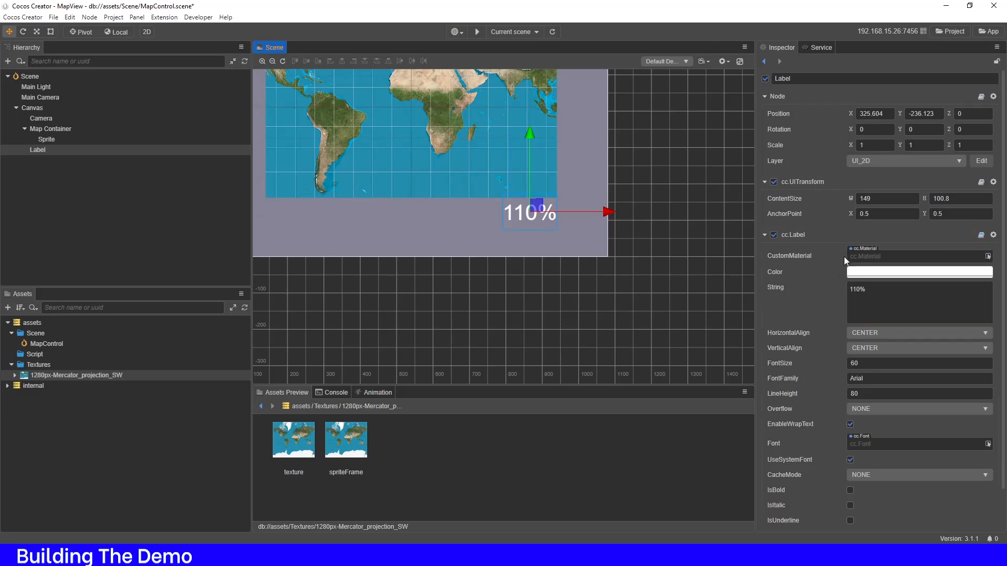
{"action": "scroll", "coordinate": [830, 351], "scroll_direction": "down", "scroll_amount": 1}
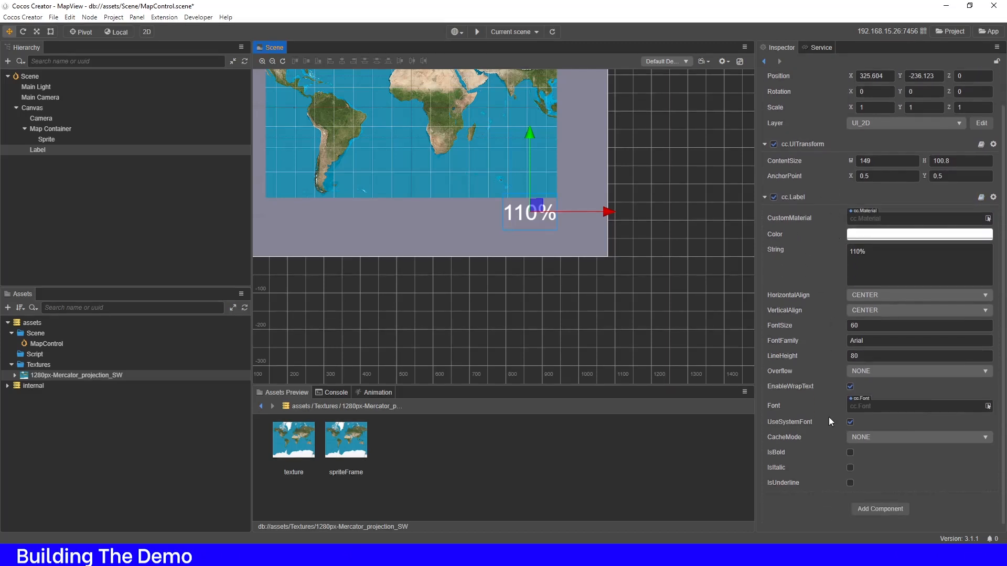
{"action": "scroll", "coordinate": [842, 351], "scroll_direction": "up", "scroll_amount": 1}
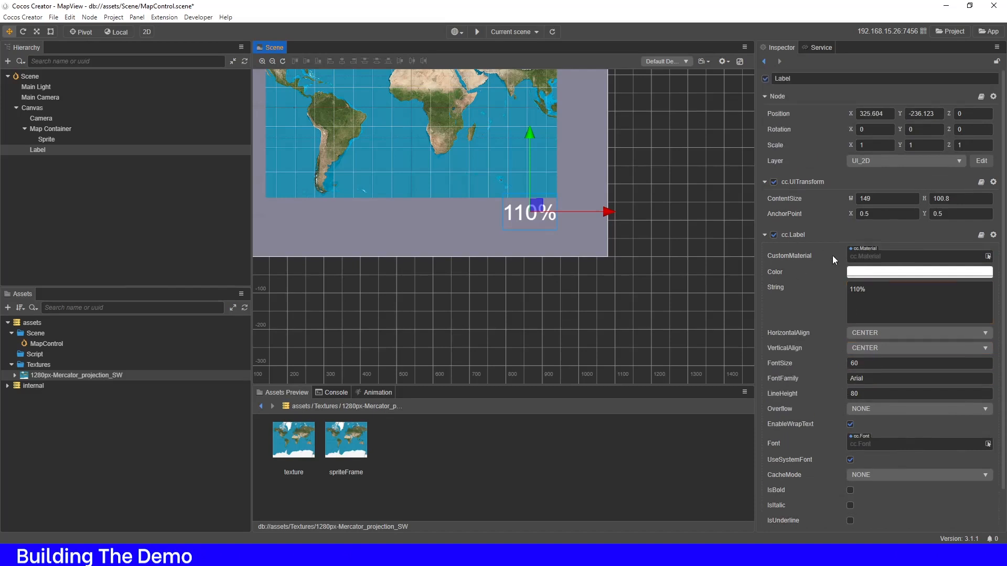
{"action": "left_click", "coordinate": [641, 329]}
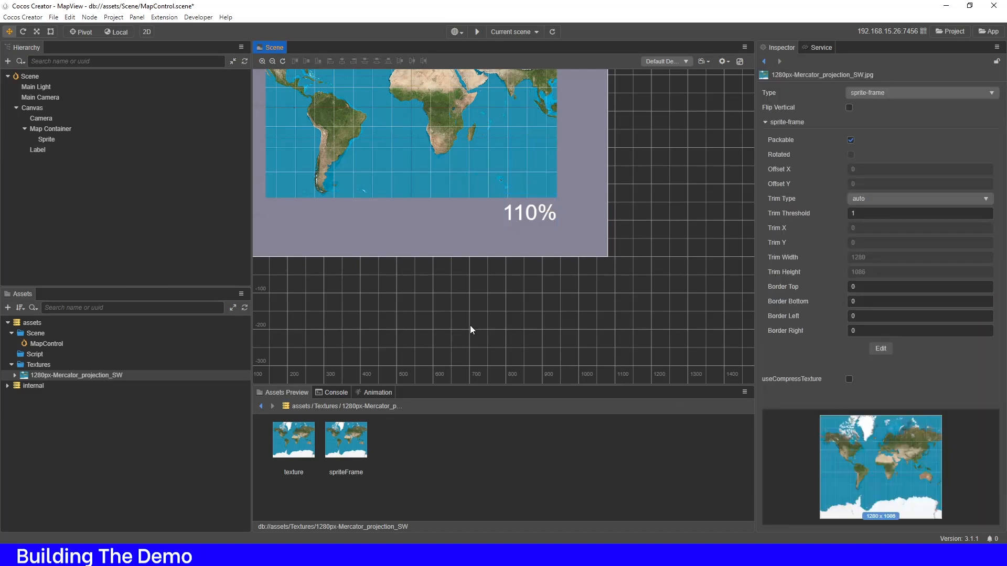
{"action": "scroll", "coordinate": [444, 285], "scroll_direction": "down", "scroll_amount": 3}
{"action": "middle_click_drag", "start_coordinate": [441, 281], "coordinate": [501, 315]}
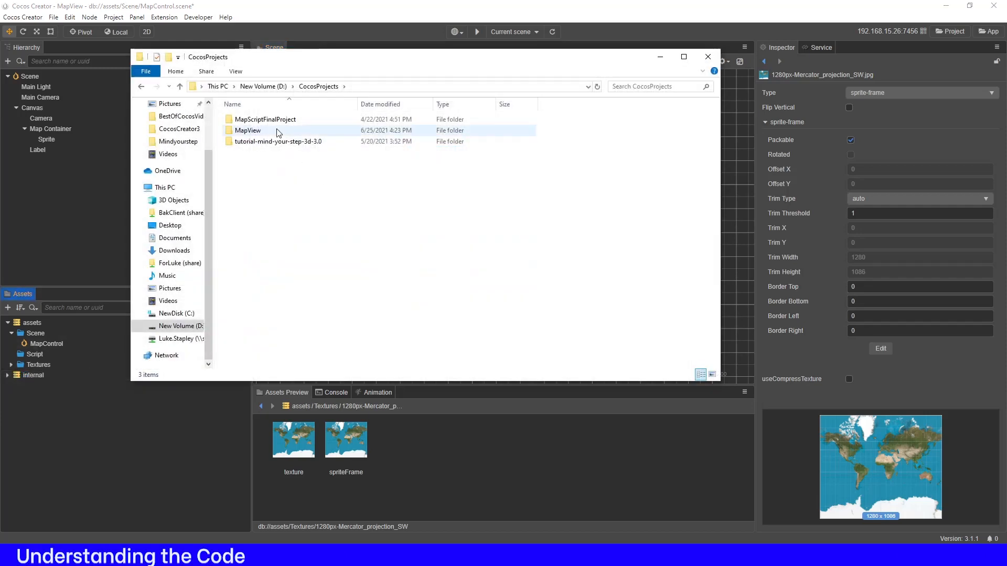
- In File Explorer, copy the MapControl script file from the assets\Scripts folder of MapScriptFinalProject
{"action": "double_click", "coordinate": [264, 119]}
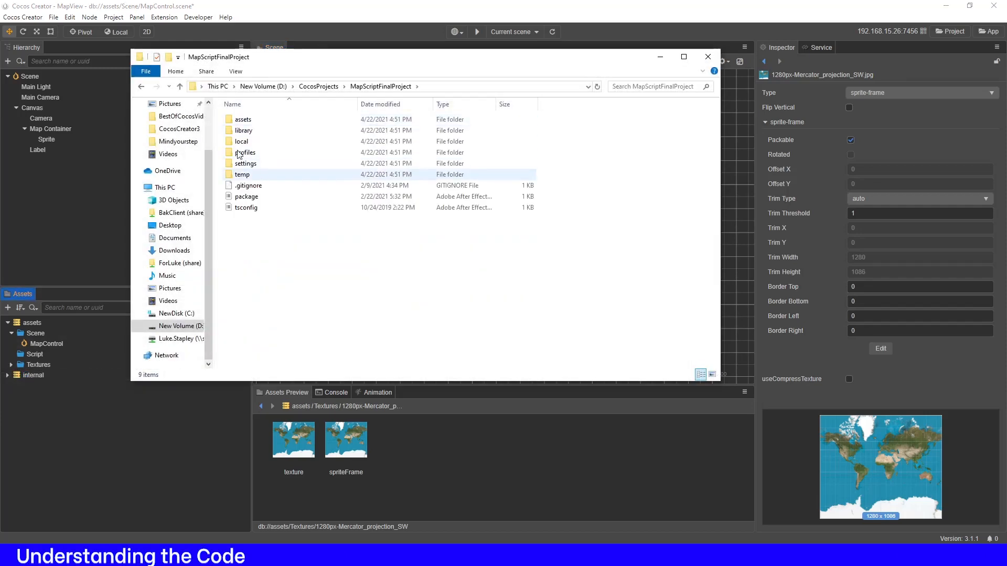
{"action": "double_click", "coordinate": [242, 120]}
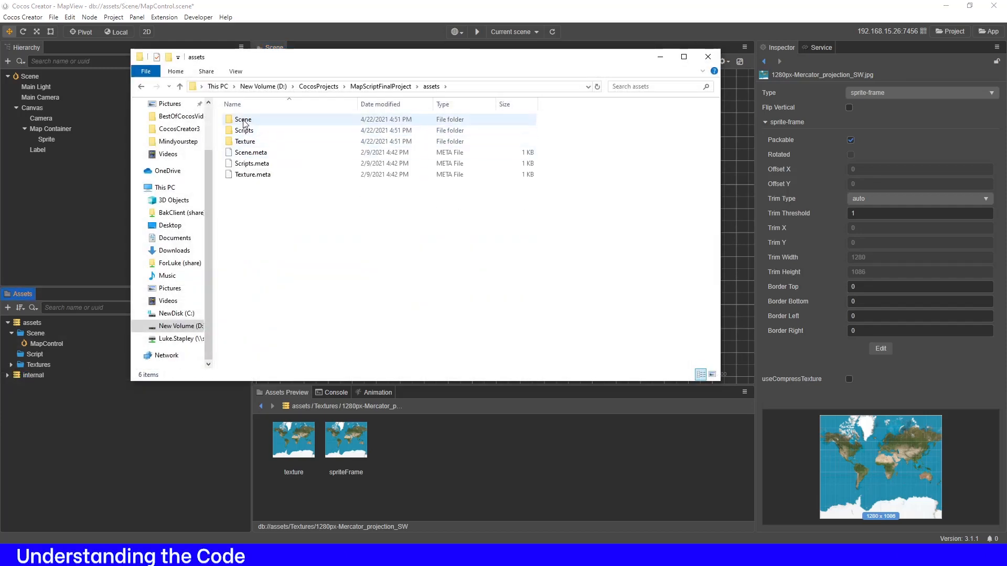
{"action": "double_click", "coordinate": [244, 130]}
{"action": "left_click", "coordinate": [246, 148]}
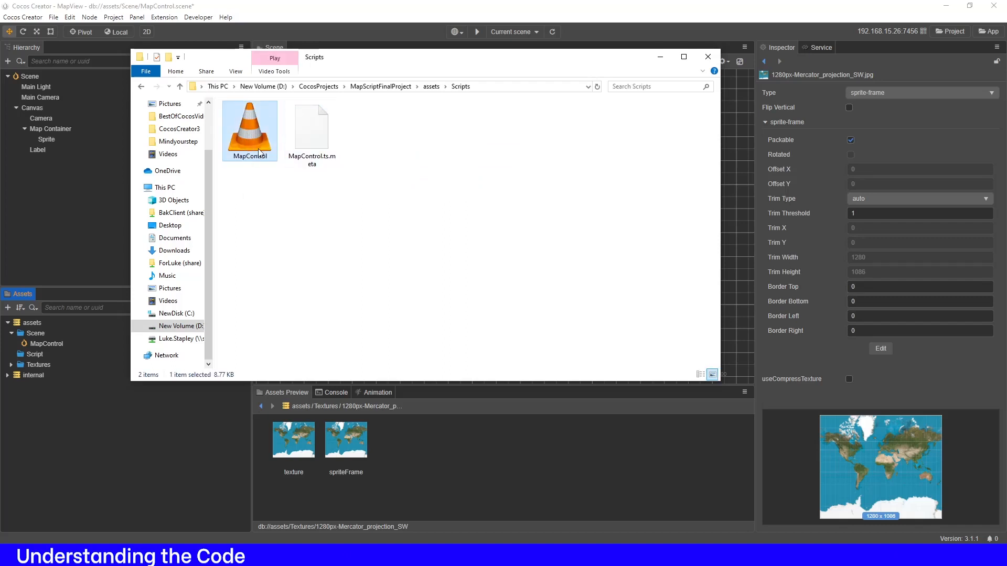
{"action": "right_click", "coordinate": [256, 144]}
{"action": "left_click", "coordinate": [243, 184]}
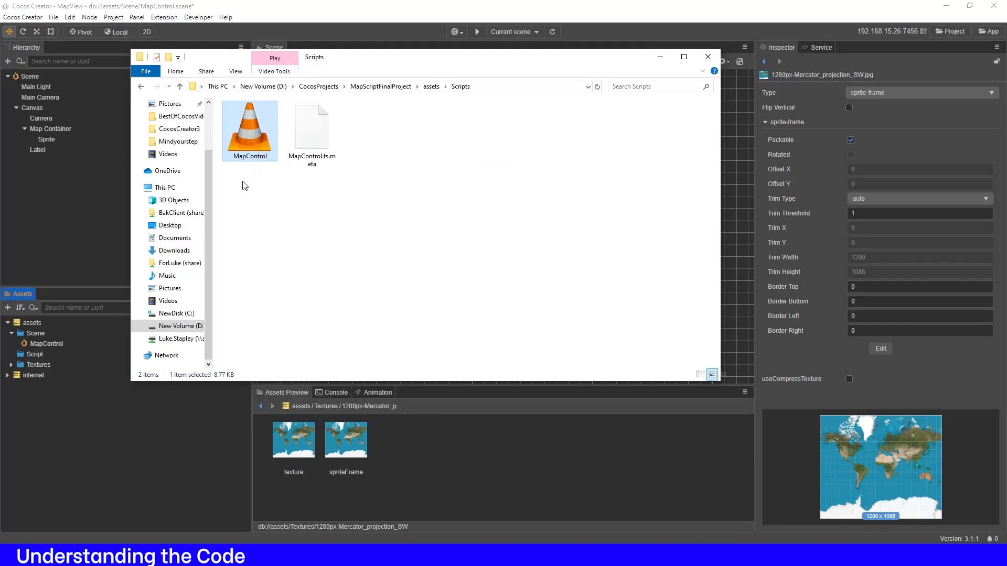
{"action": "right_click", "coordinate": [248, 149]}
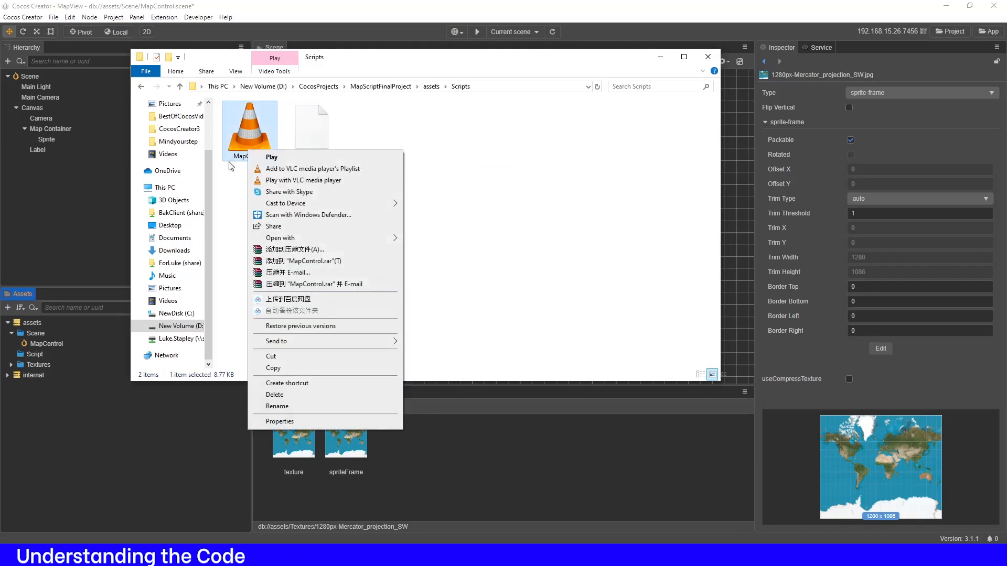
{"action": "left_click", "coordinate": [296, 370]}
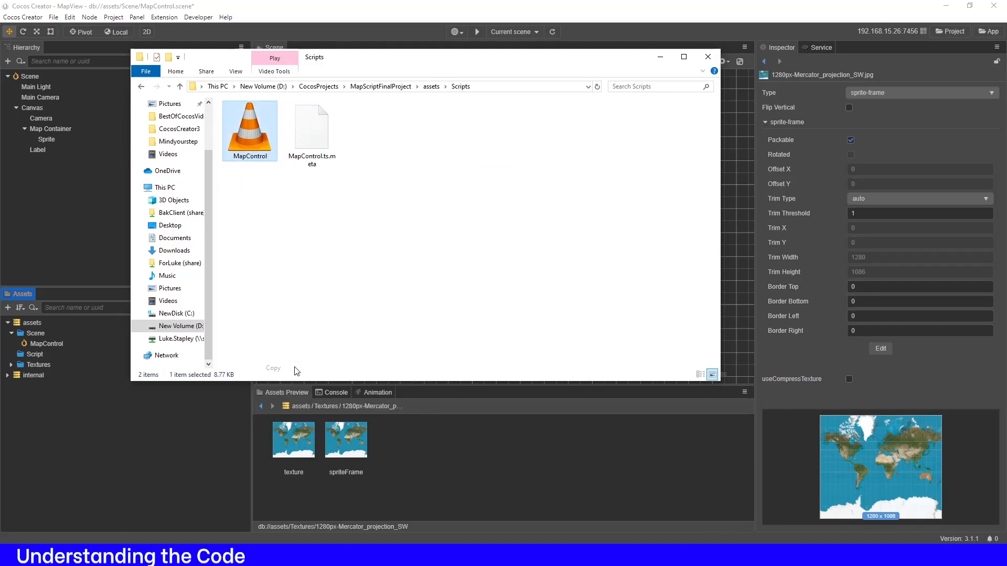
- Paste the copied MapControl file into the assets\Script folder of the MapView project
{"action": "left_click", "coordinate": [140, 87]}
{"action": "left_click", "coordinate": [140, 87]}
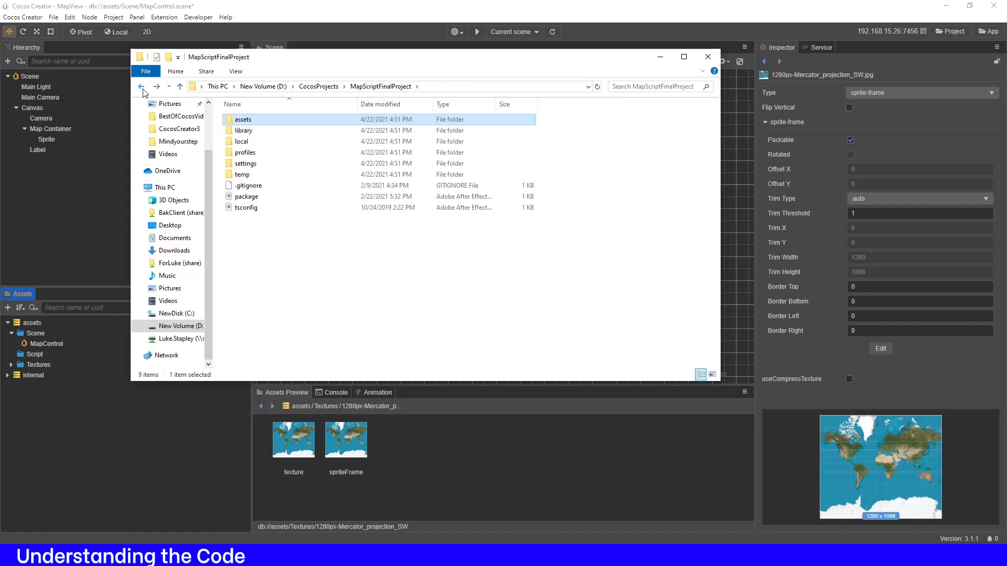
{"action": "left_click", "coordinate": [140, 87]}
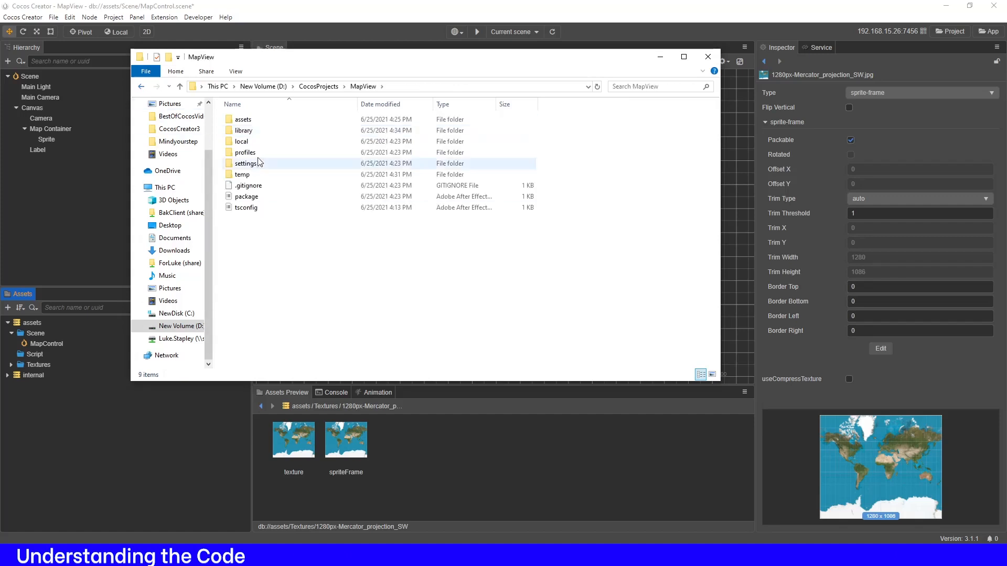
{"action": "double_click", "coordinate": [245, 120]}
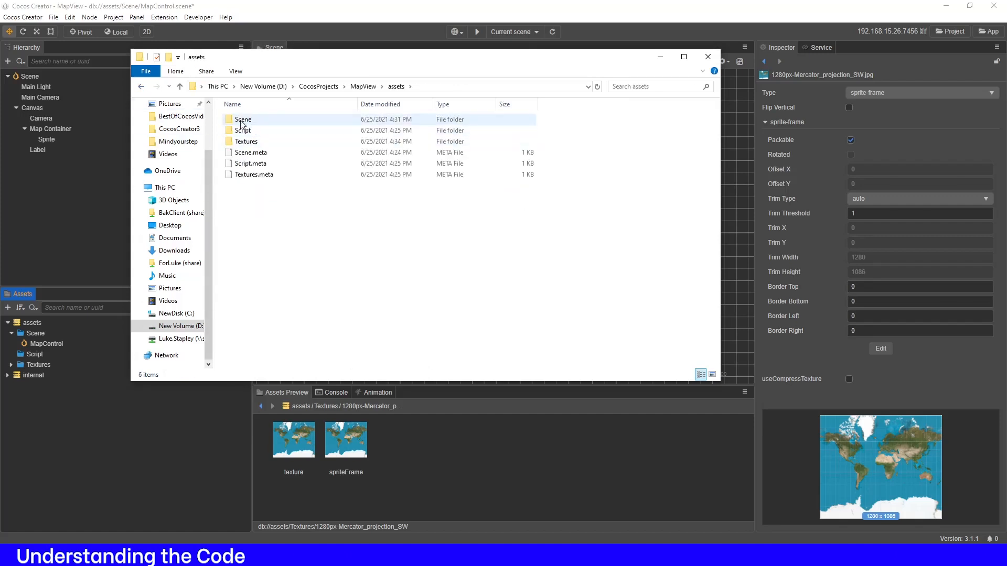
{"action": "left_click", "coordinate": [244, 132]}
{"action": "double_click", "coordinate": [244, 132]}
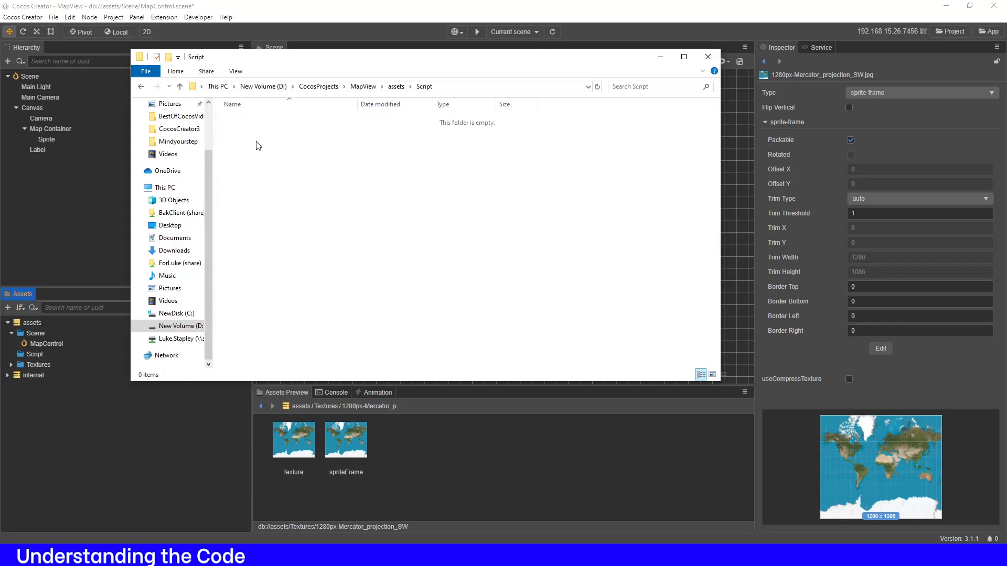
{"action": "right_click", "coordinate": [255, 142]}
{"action": "left_click", "coordinate": [295, 216]}
{"action": "left_click", "coordinate": [368, 216]}
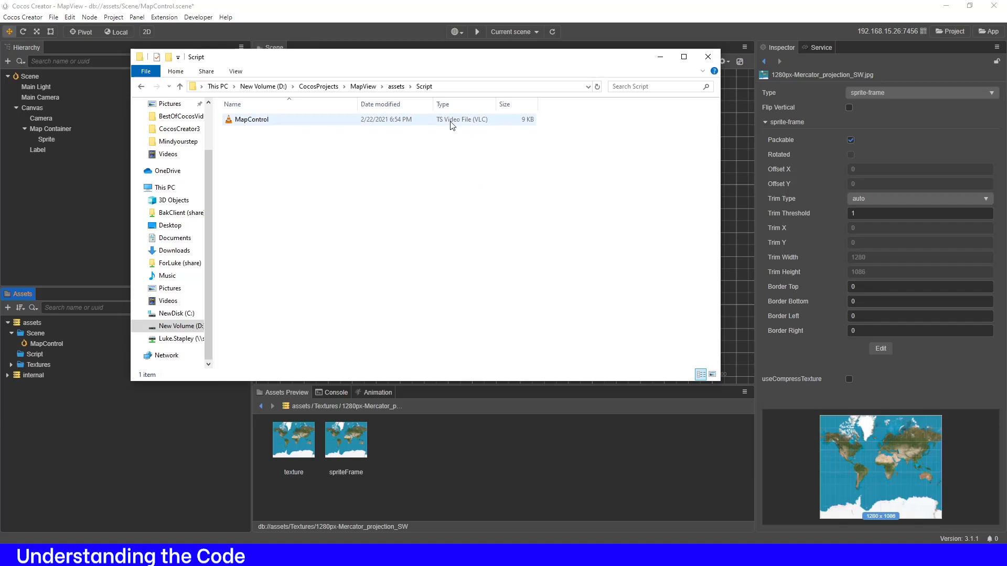
{"action": "left_click", "coordinate": [237, 121]}
{"action": "right_click", "coordinate": [238, 121]}
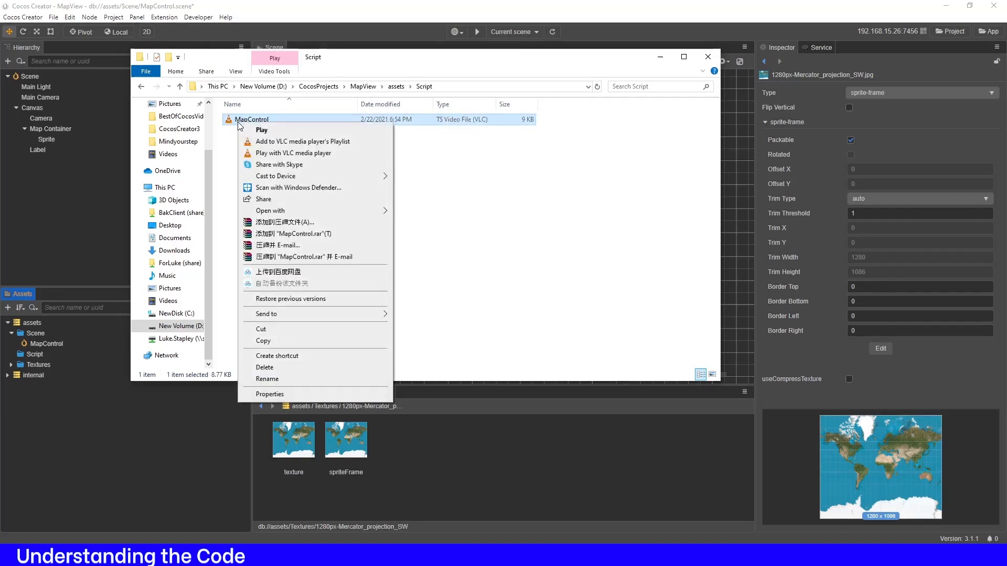
{"action": "left_click", "coordinate": [248, 140]}
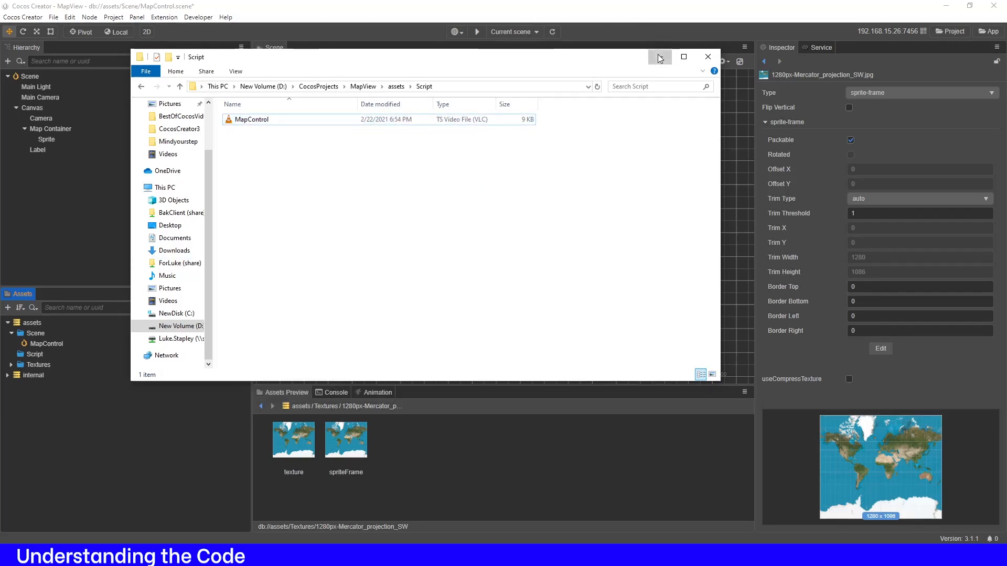
- Return to Cocos Creator and read through the MapControl script in the Script folder to its end
{"action": "left_click", "coordinate": [660, 56]}
{"action": "left_click", "coordinate": [35, 367]}
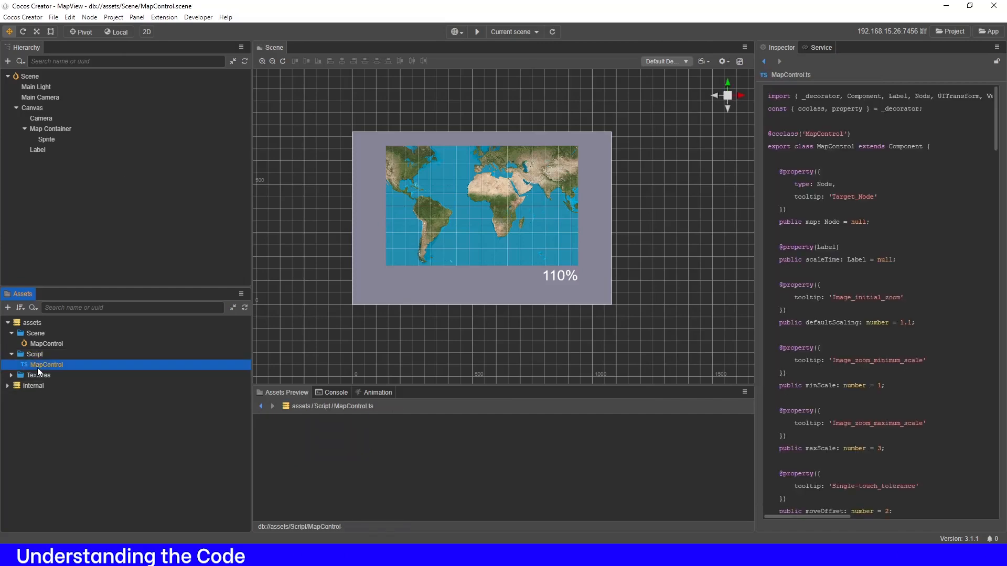
{"action": "scroll", "coordinate": [906, 332], "scroll_direction": "down", "scroll_amount": 10}
{"action": "scroll", "coordinate": [906, 331], "scroll_direction": "down", "scroll_amount": 15}
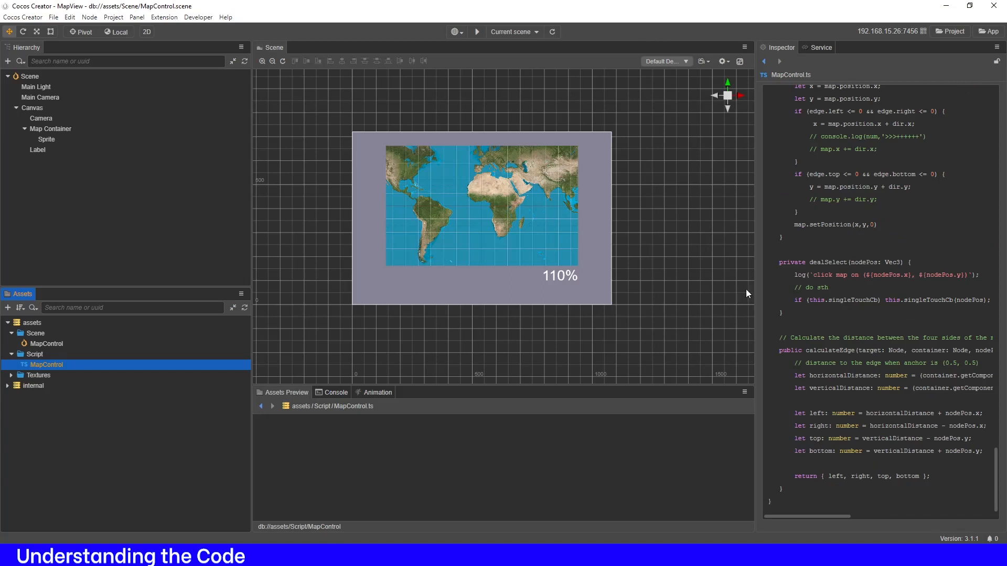
- Rename the Canvas node to MapControl
{"action": "left_click", "coordinate": [155, 230]}
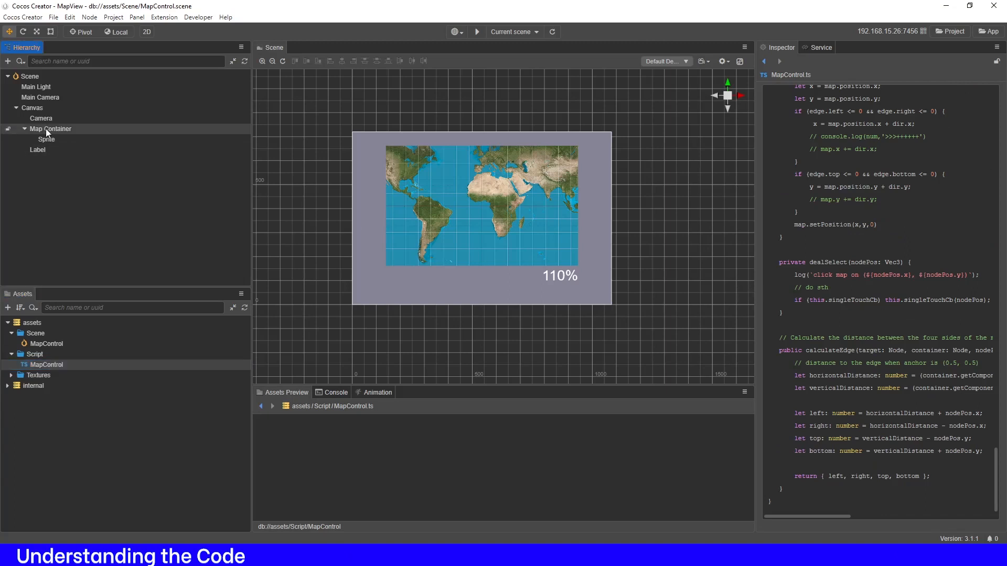
{"action": "left_click", "coordinate": [51, 108]}
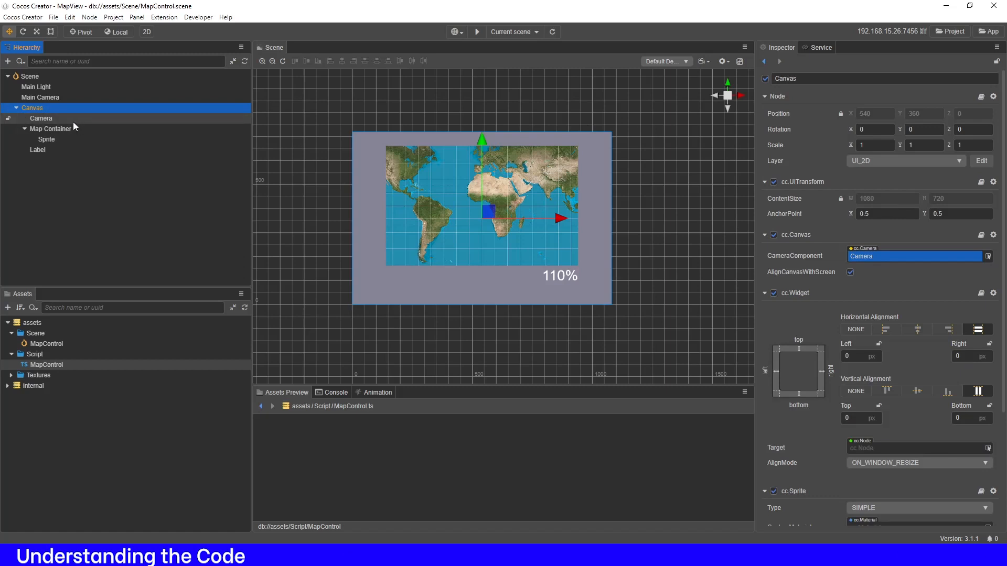
{"action": "left_click", "coordinate": [815, 78]}
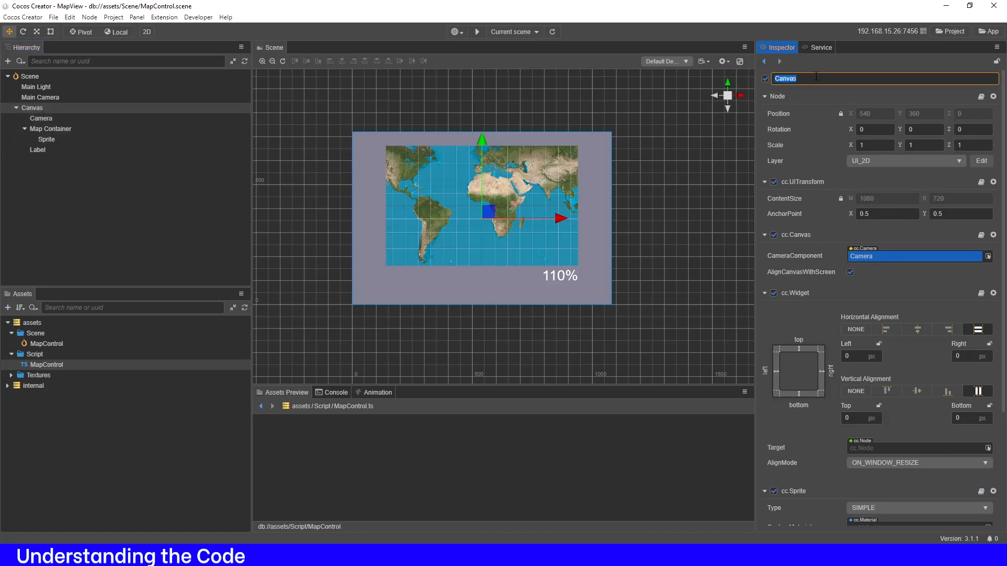
{"action": "type", "text": "MapControll"}
{"action": "double_click", "coordinate": [809, 79]}
{"action": "left_click", "coordinate": [809, 79]}
- Attach the MapControl script from the Script folder to the MapControl node as a component
{"action": "scroll", "coordinate": [917, 219], "scroll_direction": "down", "scroll_amount": 3}
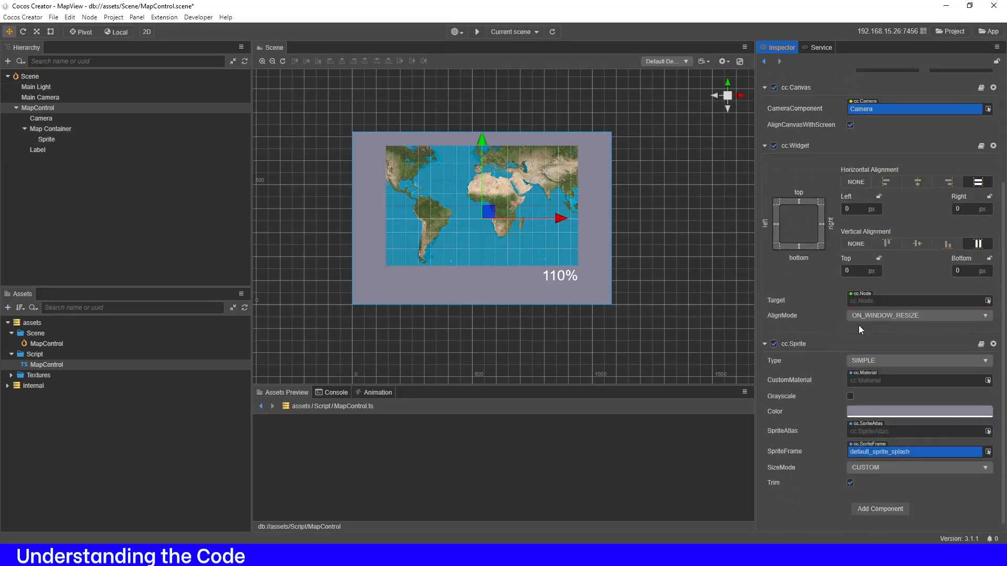
{"action": "left_click", "coordinate": [53, 370]}
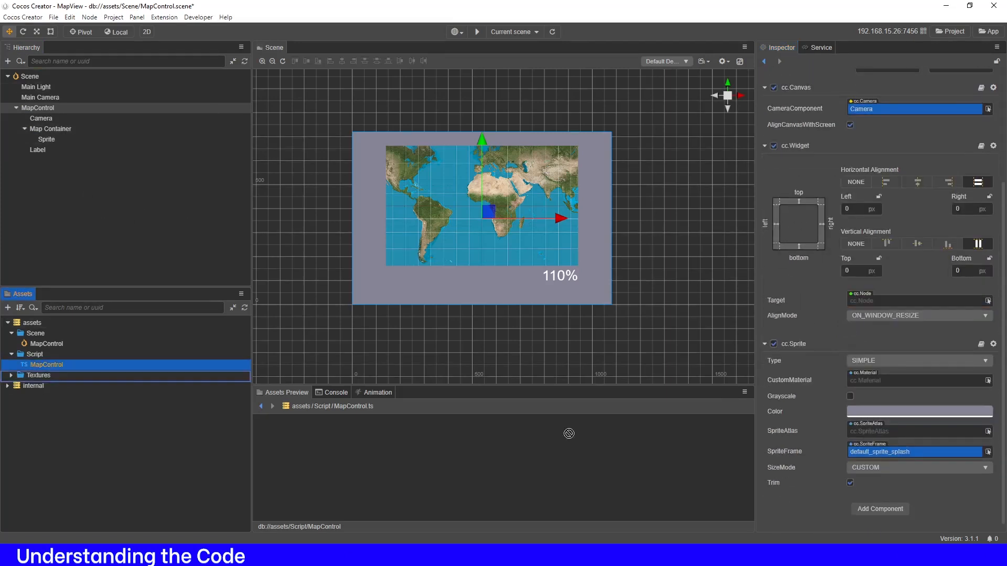
{"action": "scroll", "coordinate": [815, 497], "scroll_direction": "up", "scroll_amount": 3}
{"action": "scroll", "coordinate": [806, 501], "scroll_direction": "down", "scroll_amount": 6}
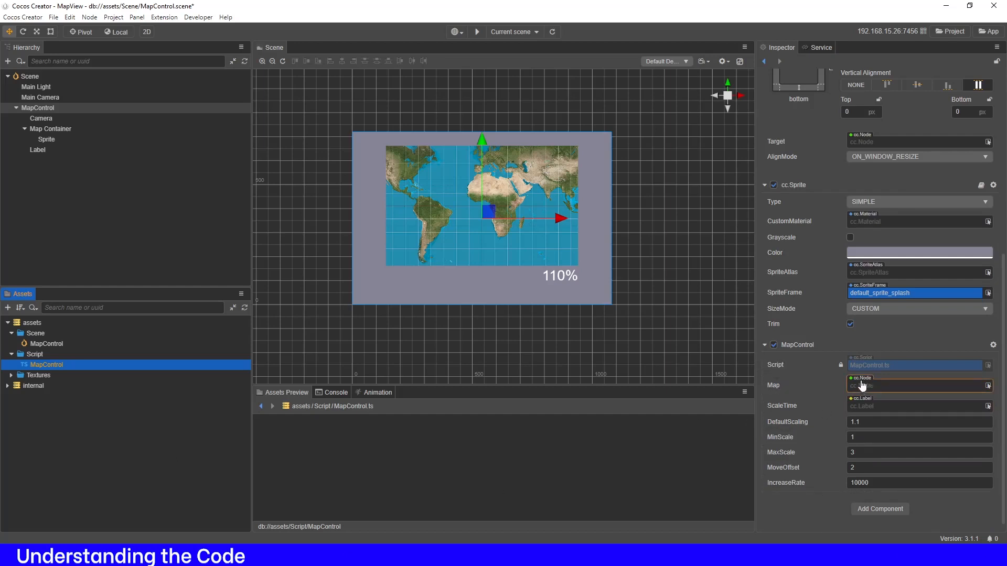
- In the MapControl component, assign the Sprite node to Map and the Label node to ScaleTime
{"action": "left_click_drag", "start_coordinate": [46, 139], "coordinate": [879, 386]}
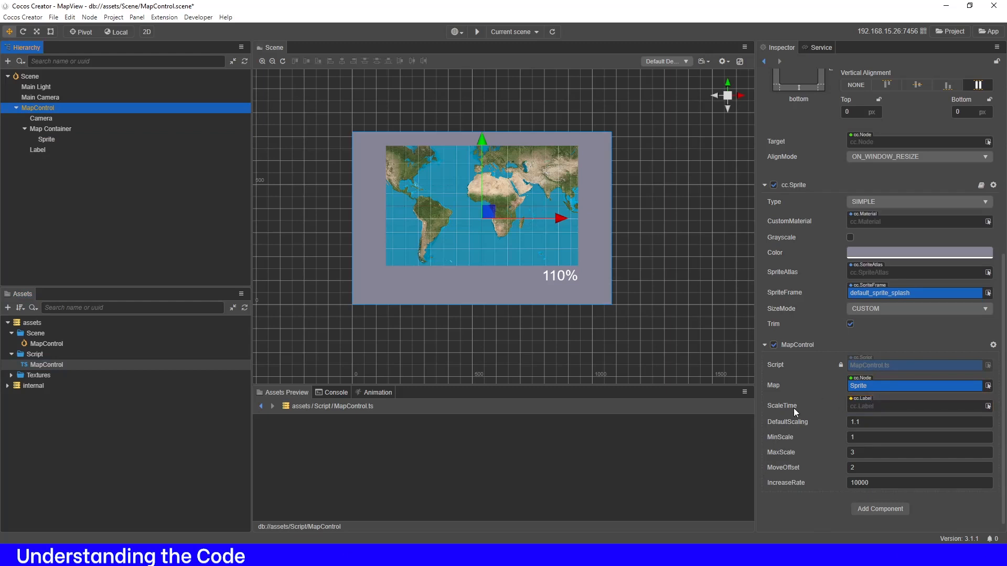
{"action": "left_click_drag", "start_coordinate": [45, 154], "coordinate": [870, 406]}
{"action": "left_click_drag", "start_coordinate": [41, 154], "coordinate": [865, 407]}
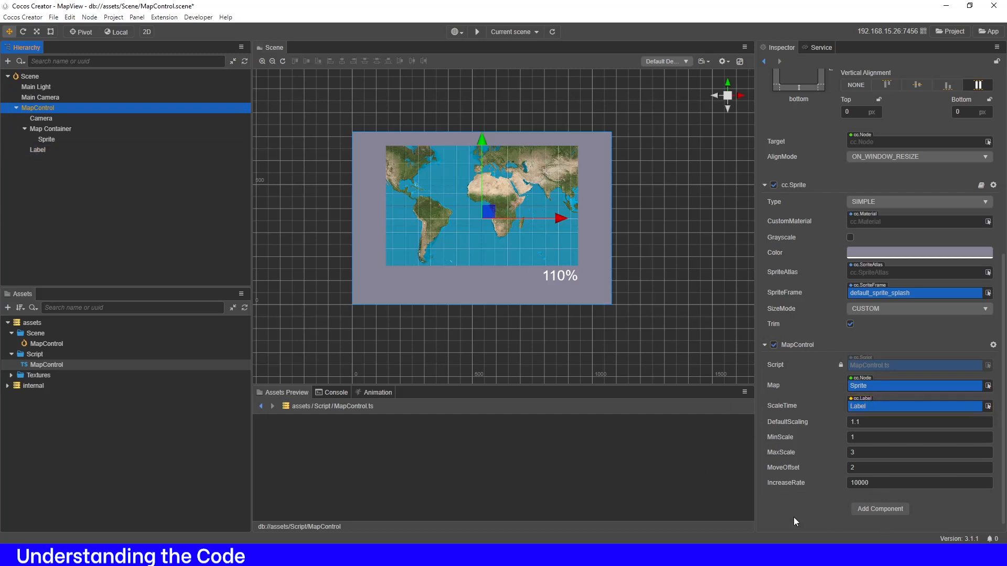
- Save the scene, preview it in the browser, and close the preview
{"action": "left_click", "coordinate": [53, 17]}
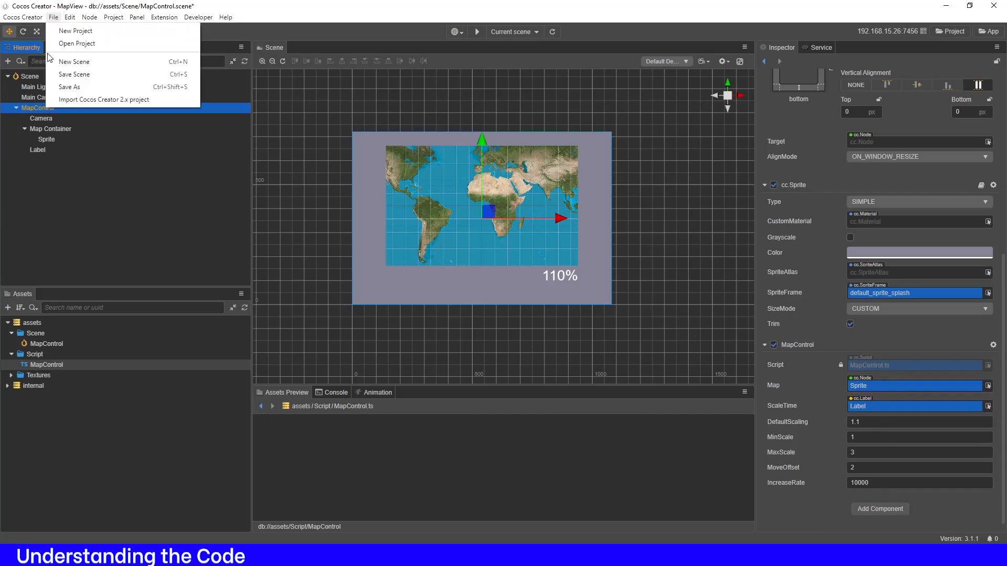
{"action": "left_click", "coordinate": [68, 75]}
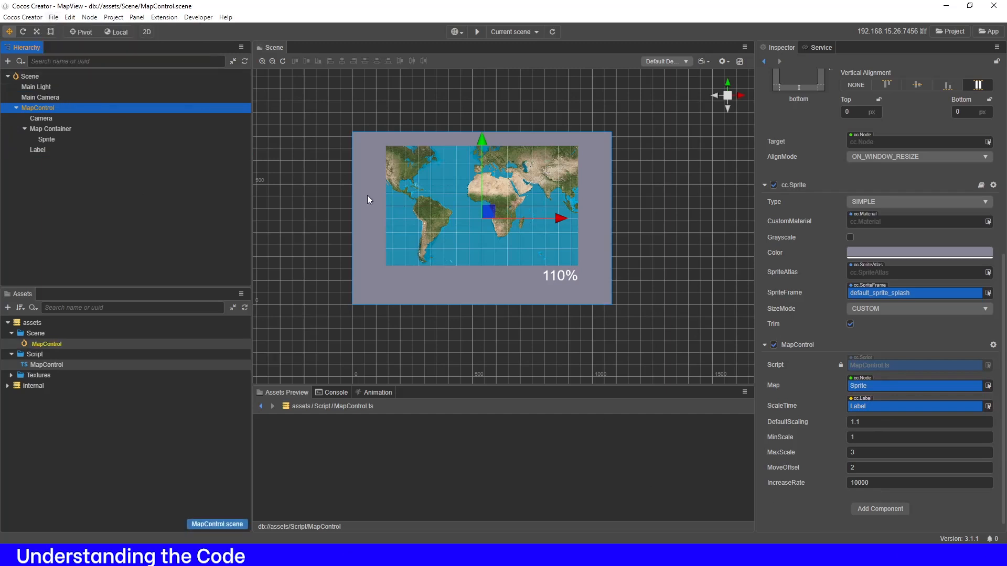
{"action": "left_click", "coordinate": [477, 32]}
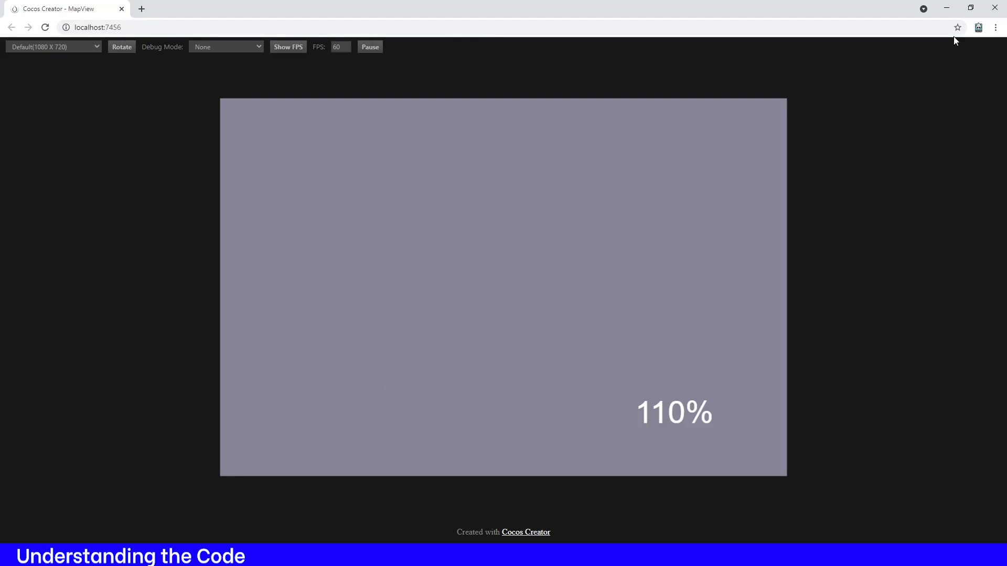
{"action": "left_click", "coordinate": [995, 7]}
- Set the layer of the Map Container node and its children to UI_2D
{"action": "left_click", "coordinate": [470, 246]}
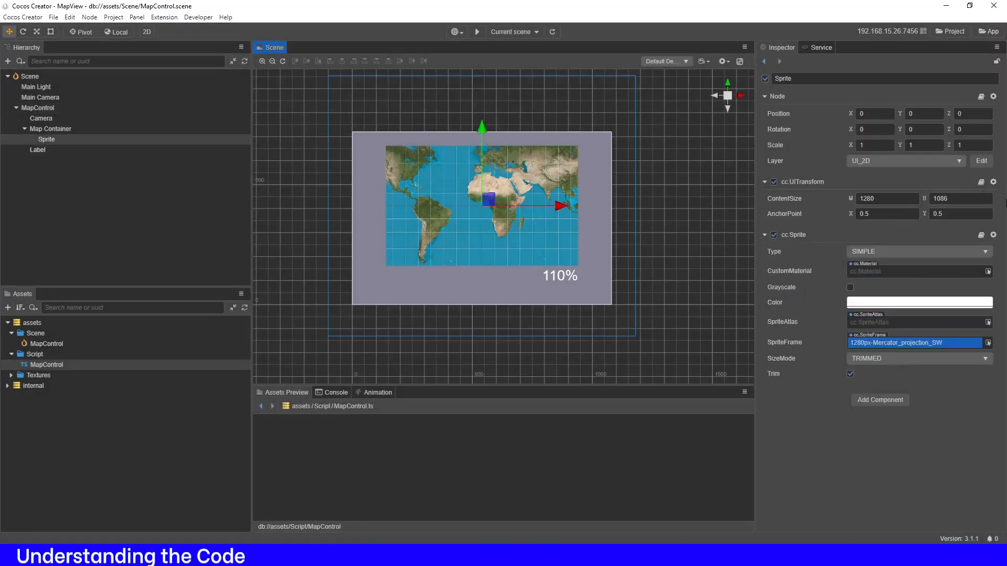
{"action": "left_click", "coordinate": [52, 128]}
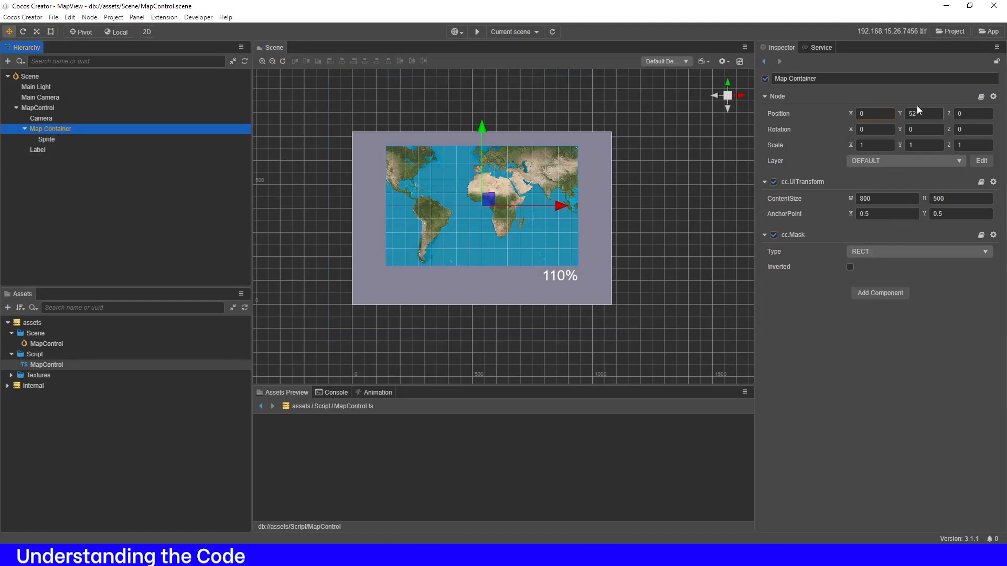
{"action": "left_click", "coordinate": [875, 163]}
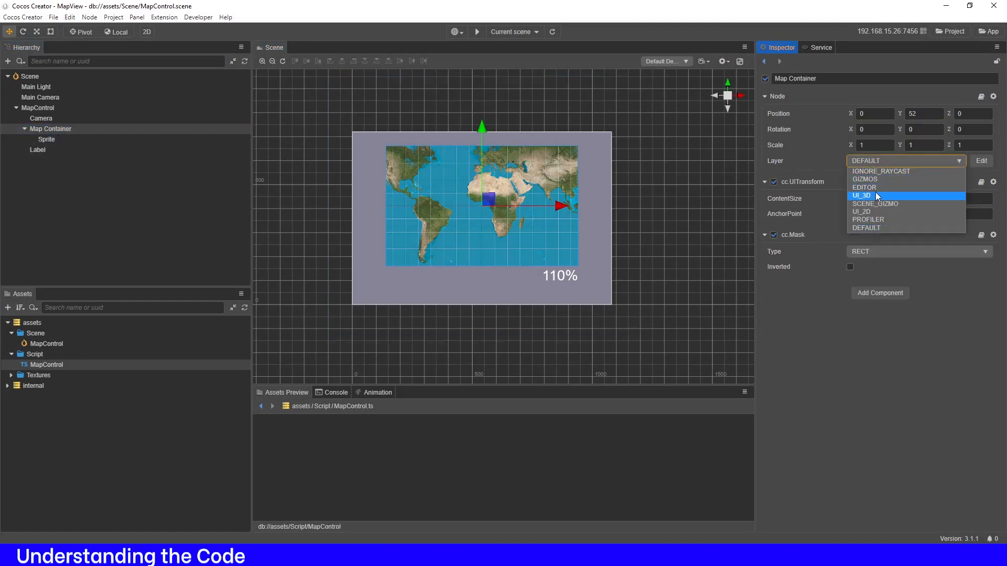
{"action": "left_click", "coordinate": [879, 212]}
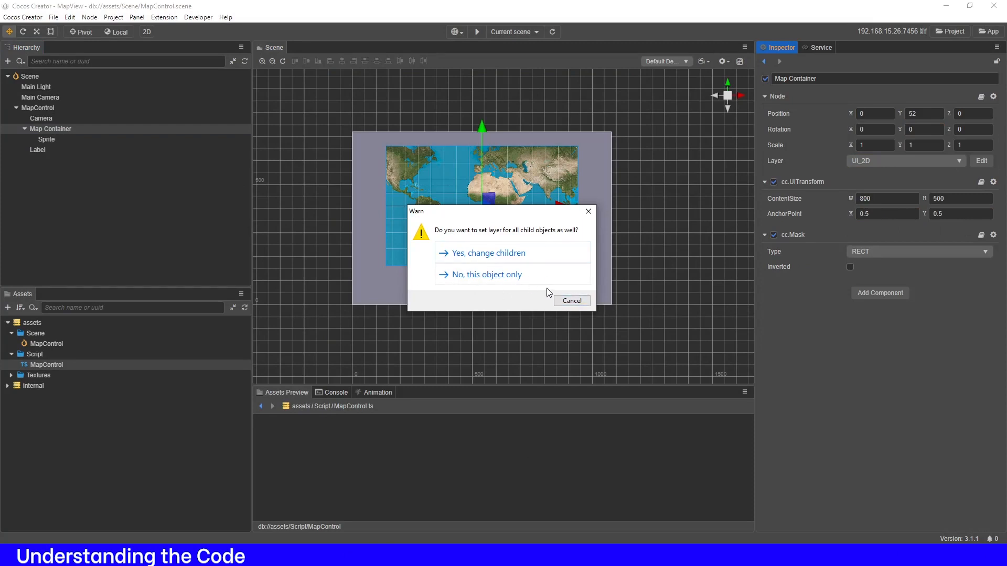
{"action": "left_click", "coordinate": [499, 254]}
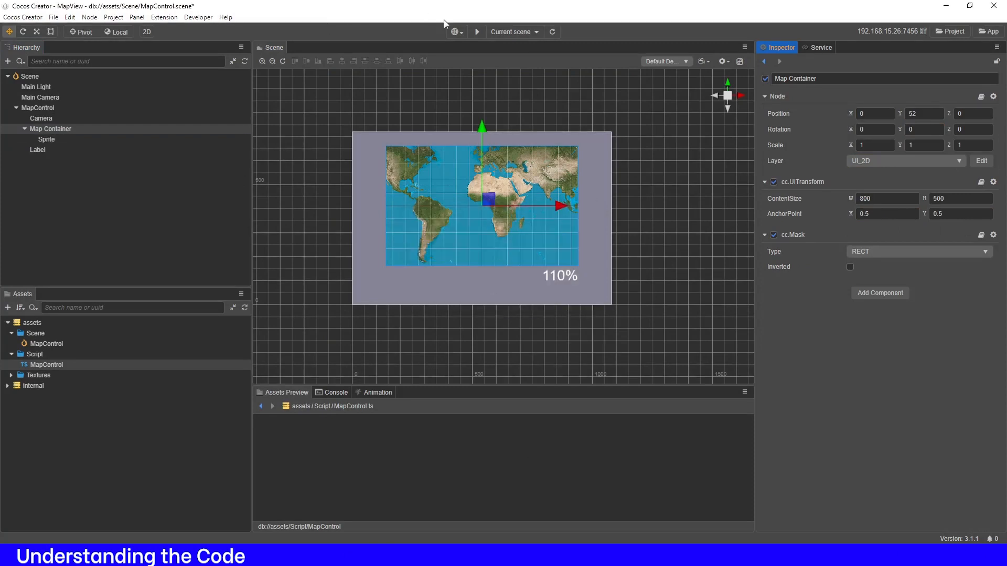
- Preview the scene in the browser and test moving the map and zooming it in and out
{"action": "left_click", "coordinate": [477, 32]}
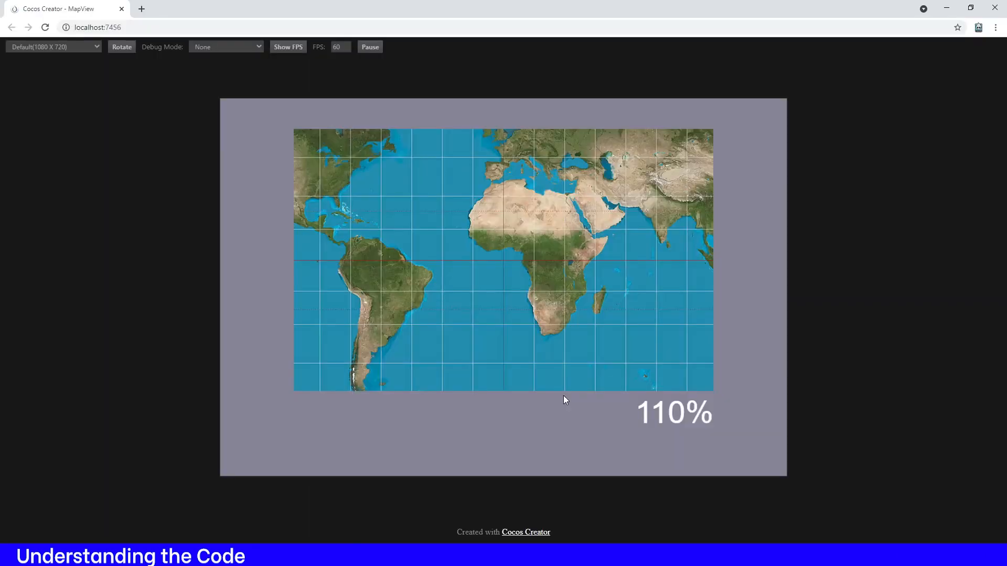
{"action": "left_click_drag", "start_coordinate": [467, 246], "coordinate": [515, 285]}
{"action": "scroll", "coordinate": [518, 310], "scroll_direction": "up", "scroll_amount": 5}
{"action": "scroll", "coordinate": [518, 310], "scroll_direction": "down", "scroll_amount": 6}
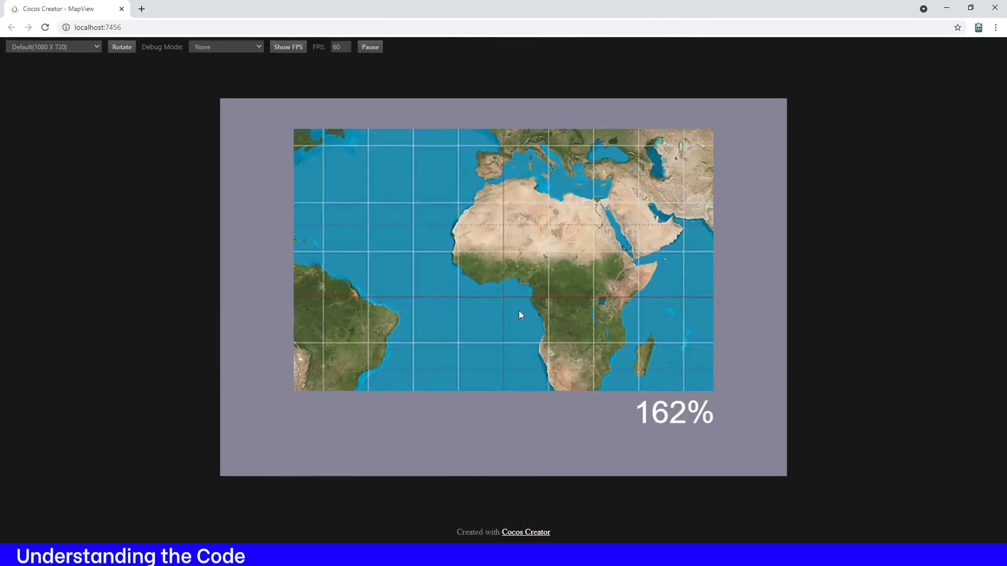
{"action": "scroll", "coordinate": [517, 315], "scroll_direction": "up", "scroll_amount": 5}
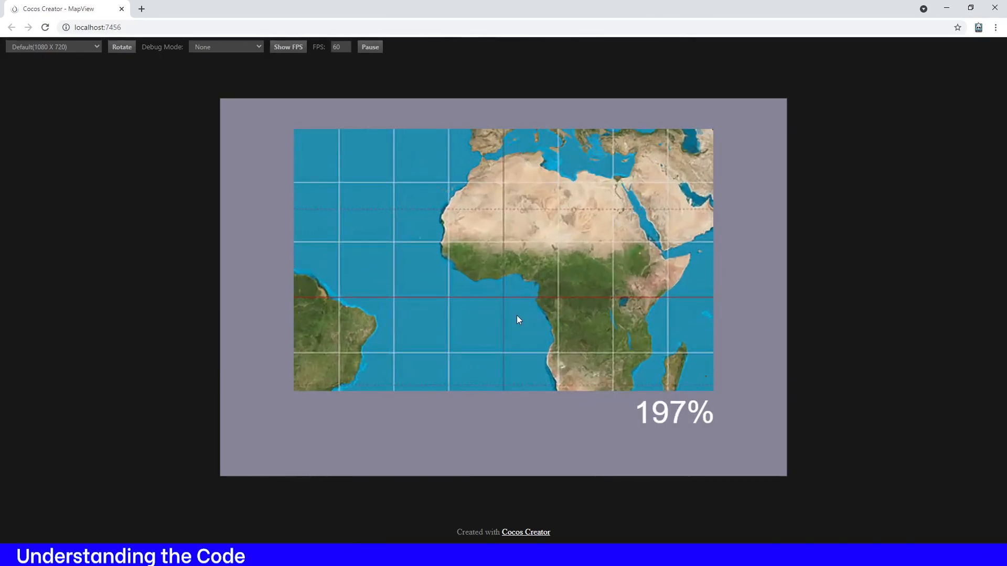
- Test panning the enlarged map westward to the Americas and down to Antarctica
{"action": "left_click_drag", "start_coordinate": [501, 224], "coordinate": [887, 246]}
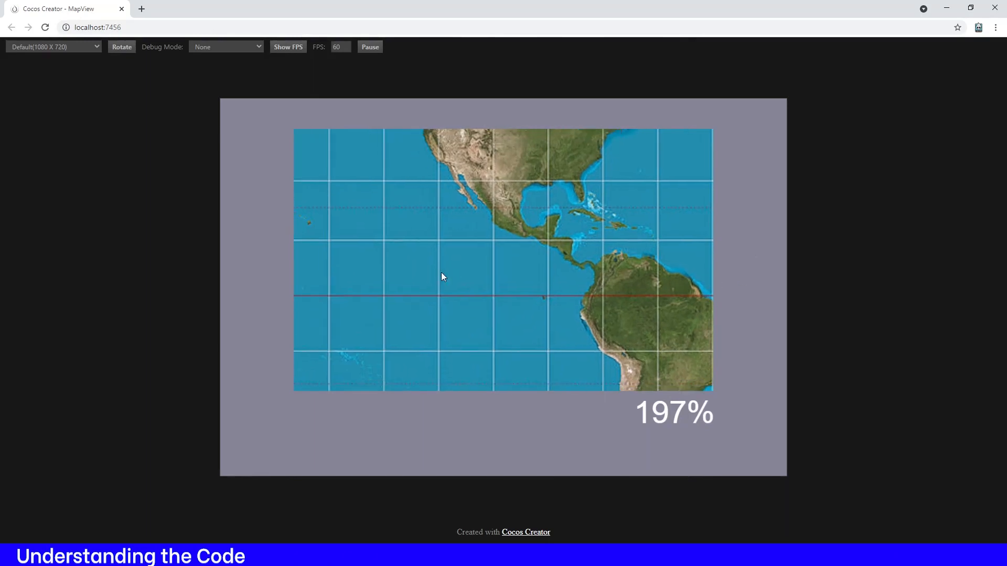
{"action": "left_click_drag", "start_coordinate": [687, 259], "coordinate": [819, 276]}
{"action": "left_click_drag", "start_coordinate": [468, 314], "coordinate": [455, 202]}
{"action": "left_click_drag", "start_coordinate": [506, 349], "coordinate": [478, 197]}
{"action": "left_click_drag", "start_coordinate": [510, 340], "coordinate": [460, 179]}
{"action": "left_click_drag", "start_coordinate": [556, 315], "coordinate": [537, 124]}
{"action": "left_click_drag", "start_coordinate": [609, 278], "coordinate": [578, 177]}
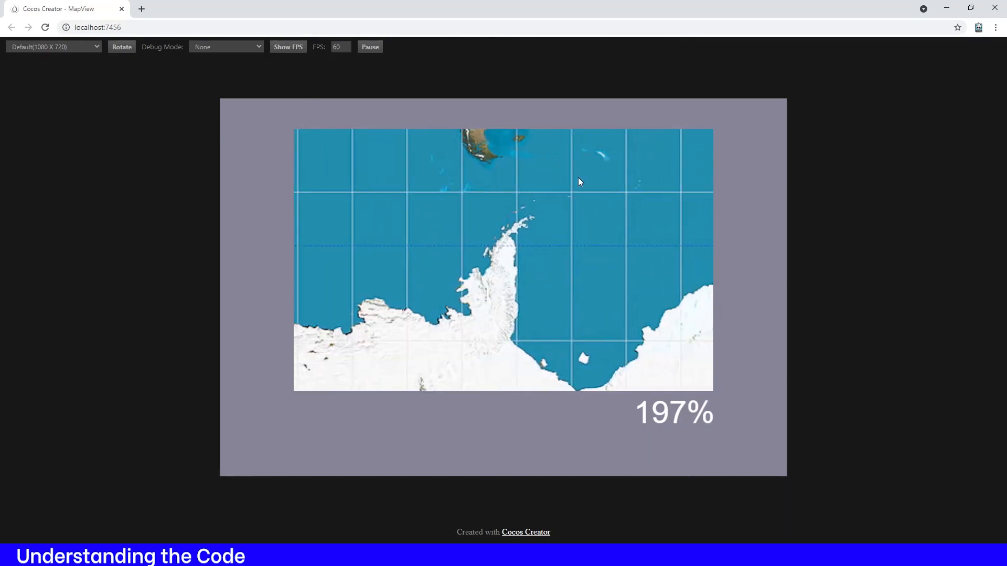
- Test panning the map at its minimum zoom up to the Arctic, zoom in slightly, and close the preview
{"action": "scroll", "coordinate": [540, 297], "scroll_direction": "down", "scroll_amount": 4}
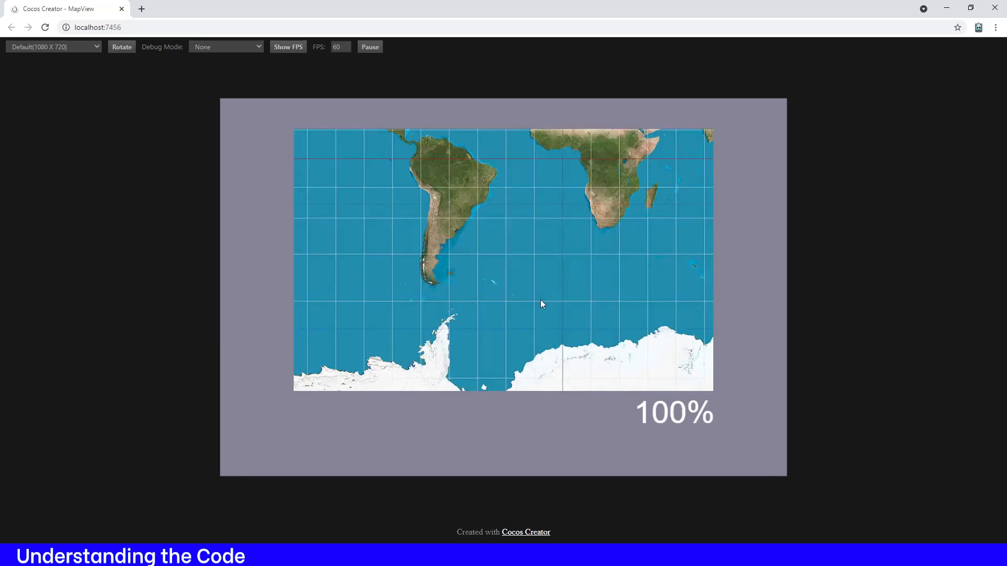
{"action": "left_click_drag", "start_coordinate": [482, 220], "coordinate": [437, 329]}
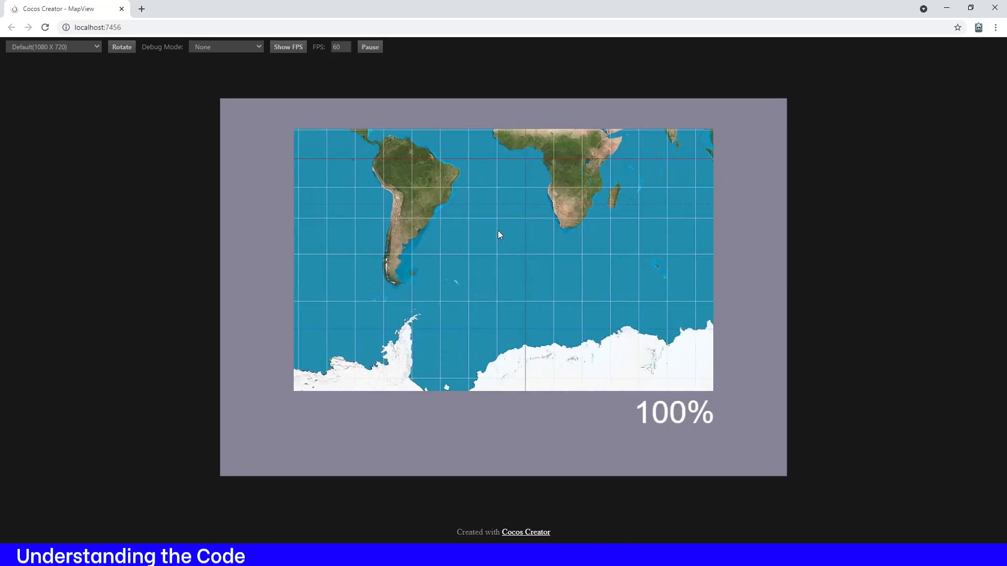
{"action": "left_click_drag", "start_coordinate": [553, 197], "coordinate": [544, 423]}
{"action": "left_click_drag", "start_coordinate": [546, 260], "coordinate": [591, 264]}
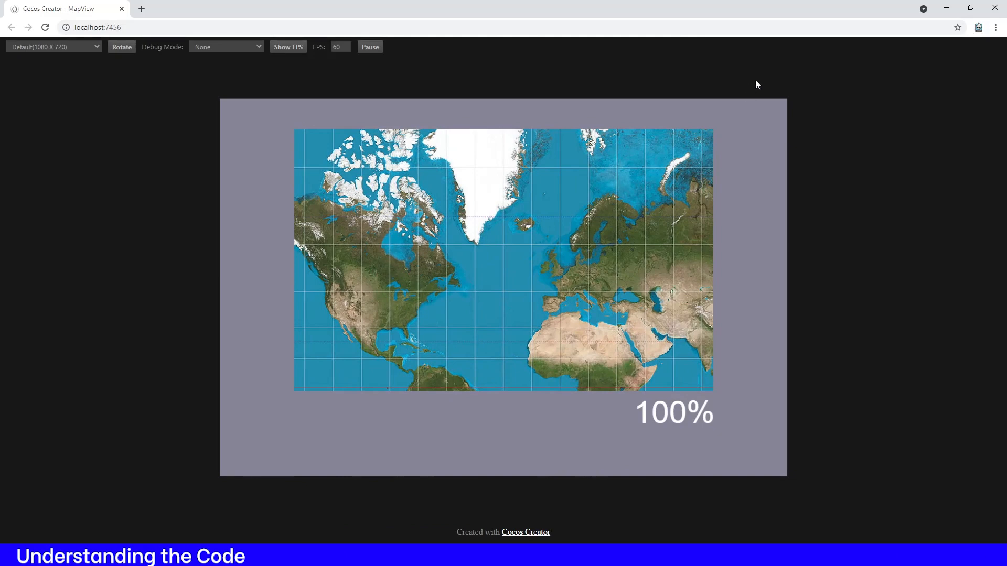
{"action": "scroll", "coordinate": [466, 357], "scroll_direction": "up", "scroll_amount": 2}
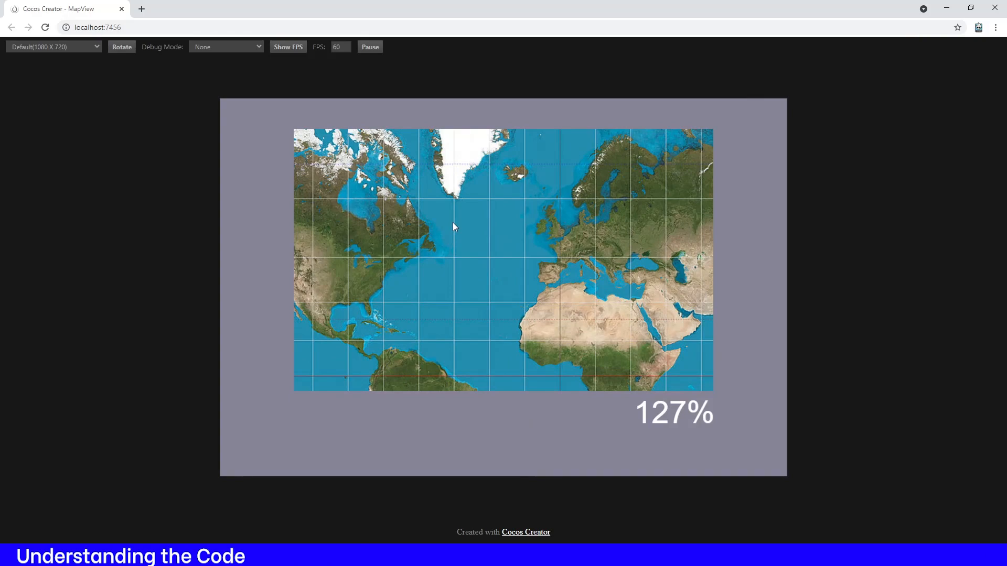
{"action": "left_click", "coordinate": [994, 8]}
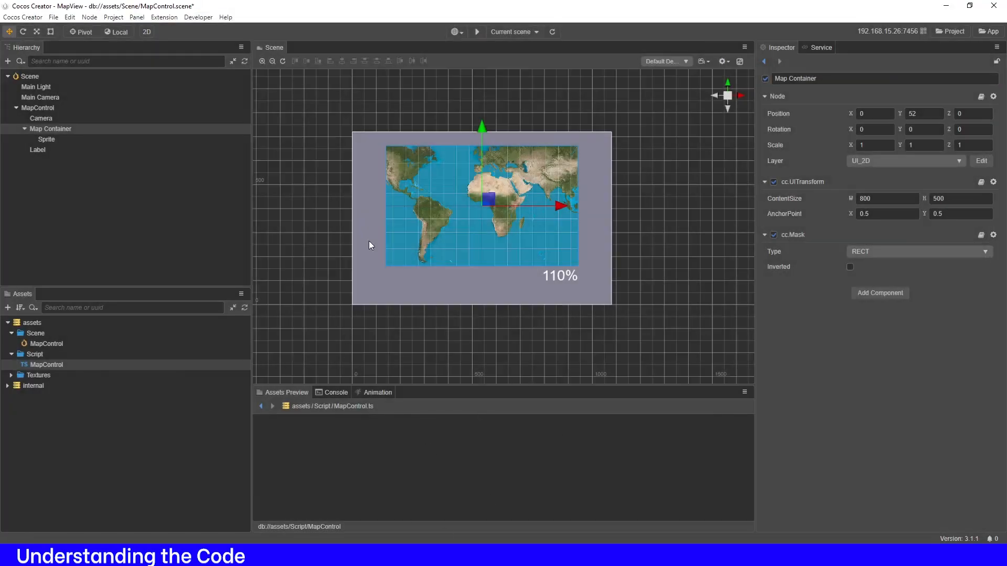
- Open the MapControl script in Visual Studio Code and examine its imports and property declarations through defaultScaling
{"action": "left_click", "coordinate": [46, 367]}
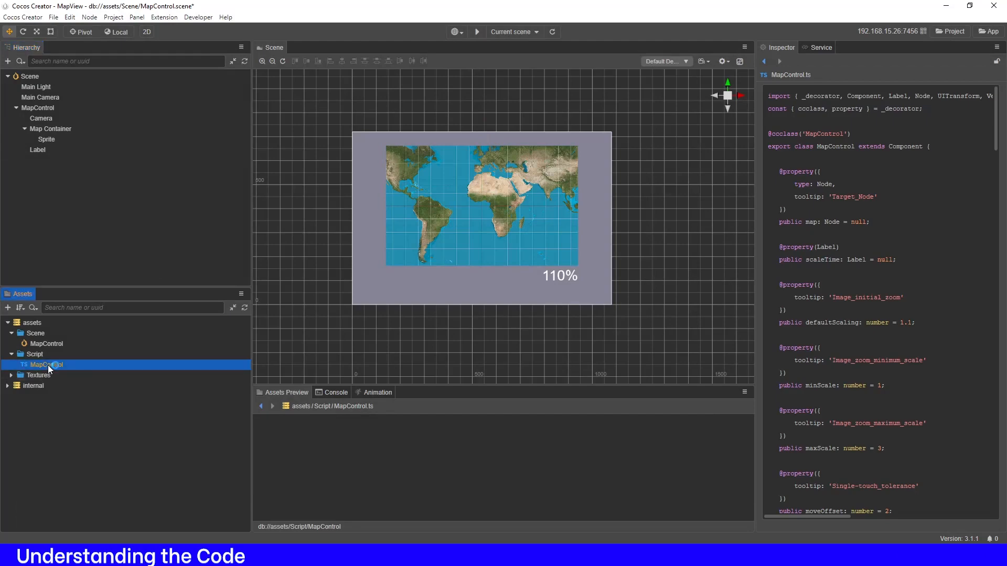
{"action": "double_click", "coordinate": [48, 365]}
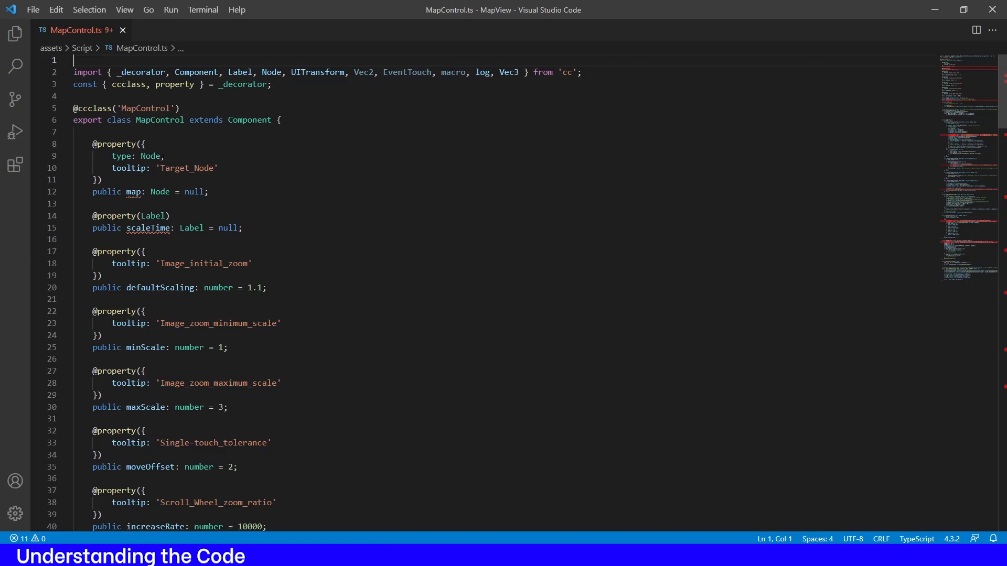
{"action": "mouse_move", "coordinate": [234, 70]}
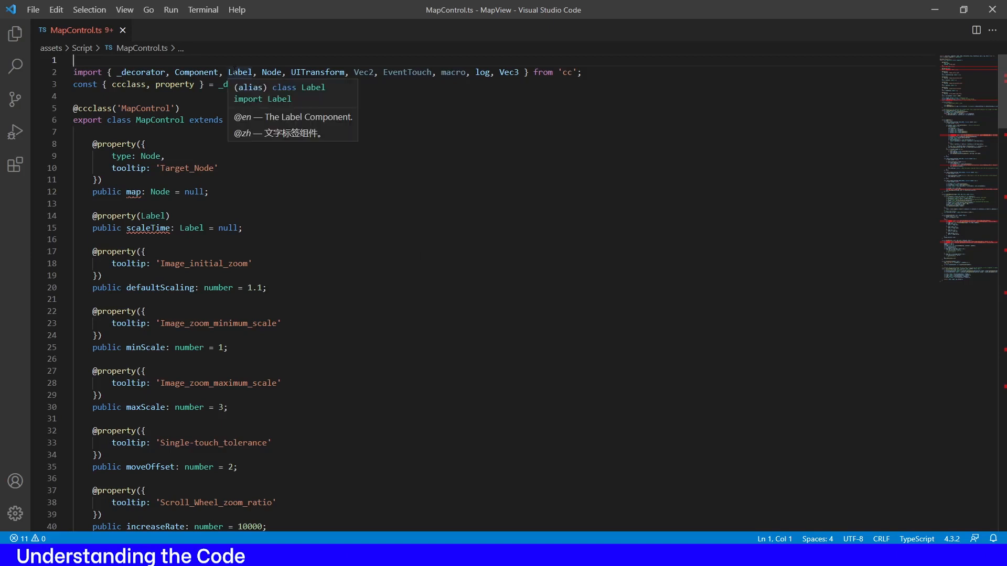
{"action": "mouse_move", "coordinate": [265, 71]}
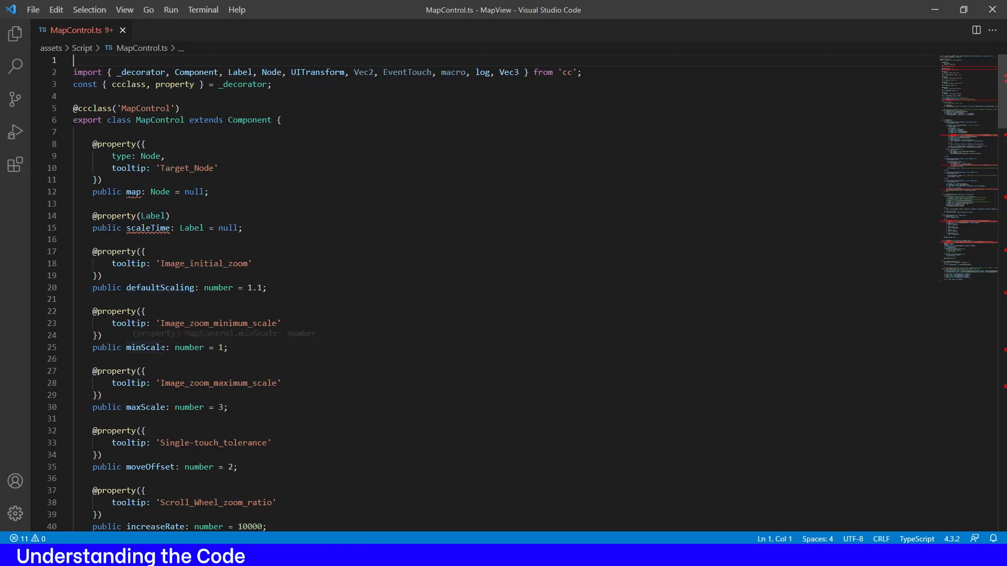
{"action": "left_click", "coordinate": [149, 287]}
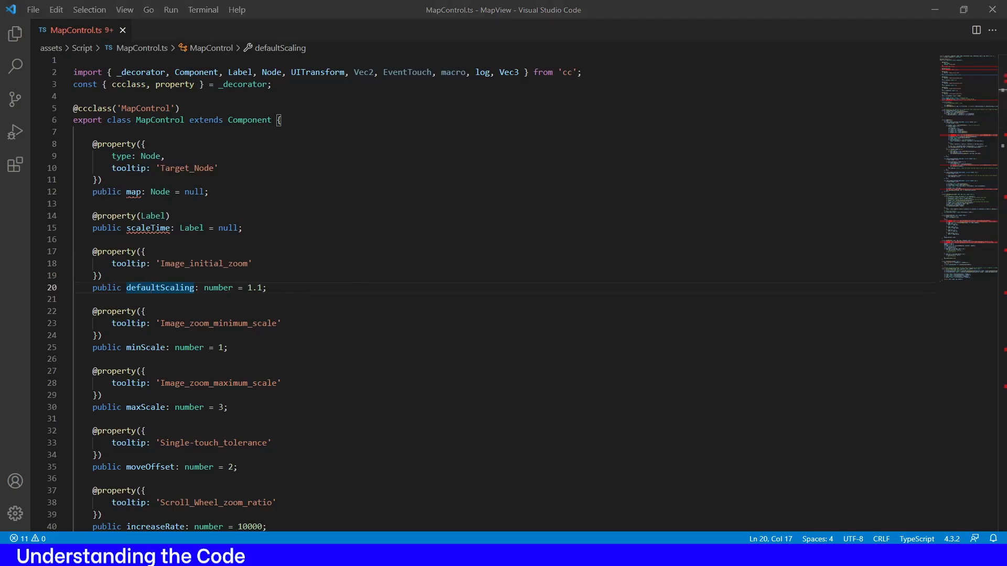
- Switch to Cocos Creator and view the MapControl script component's properties on the MapControl node
{"action": "key", "text": "alt+Tab"}
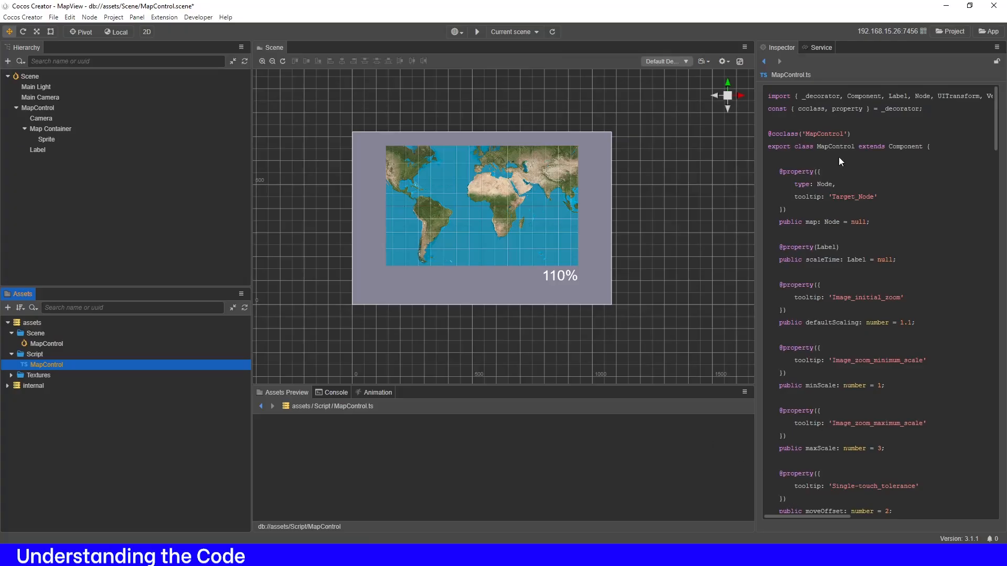
{"action": "left_click", "coordinate": [42, 108]}
{"action": "scroll", "coordinate": [828, 451], "scroll_direction": "down", "scroll_amount": 10}
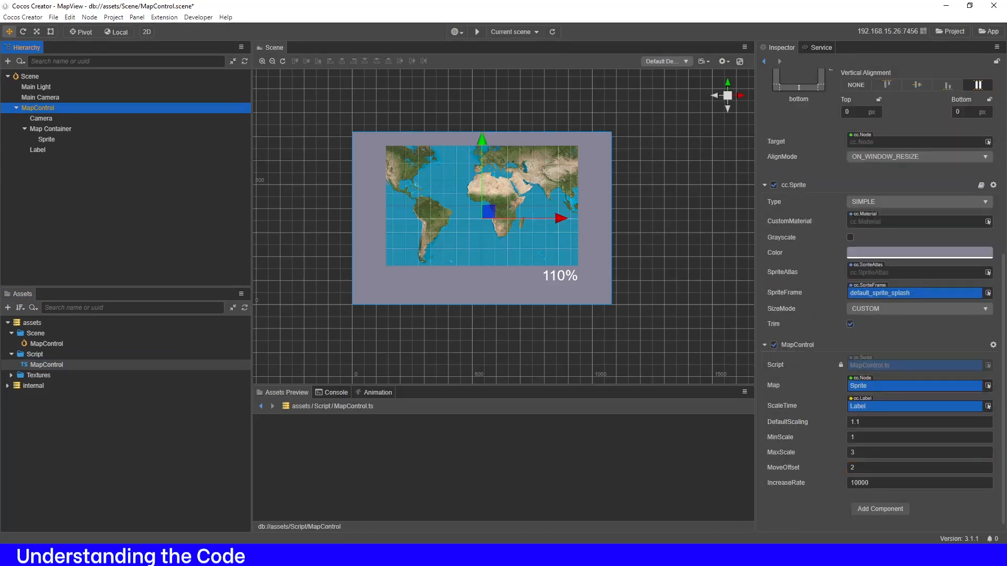
- Bring up the Visual Studio Code window holding TestMap's MapControl.ts and close it without saving its changes
{"action": "mouse_move", "coordinate": [373, 556]}
{"action": "left_click", "coordinate": [418, 512]}
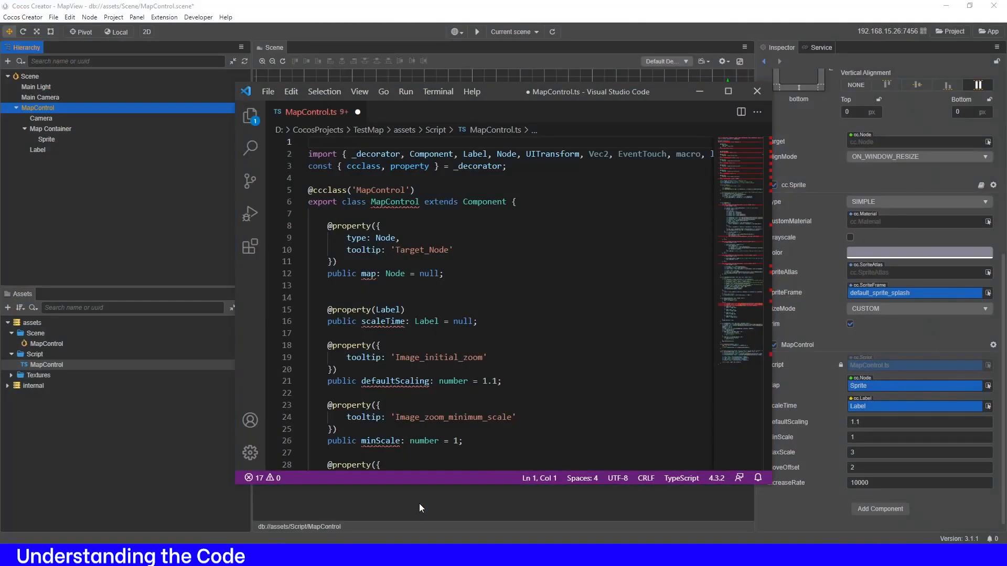
{"action": "left_click", "coordinate": [756, 93]}
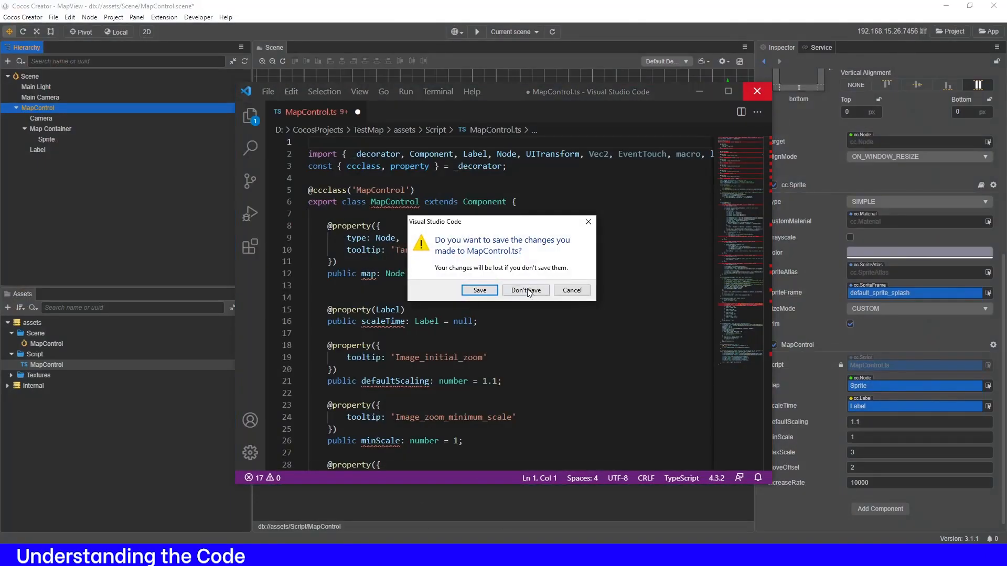
{"action": "left_click", "coordinate": [525, 289]}
- Return to the MapView project's MapControl.ts in Visual Studio Code and examine the scale, moveOffset and increaseRate property declarations
{"action": "left_click", "coordinate": [373, 556]}
{"action": "scroll", "coordinate": [156, 283], "scroll_direction": "down", "scroll_amount": 3}
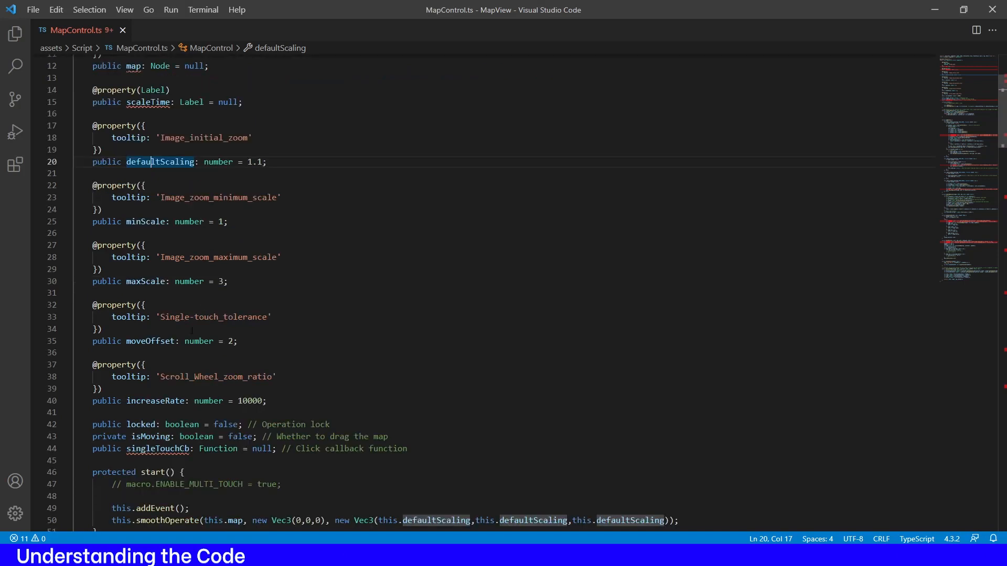
{"action": "left_click", "coordinate": [155, 283]}
{"action": "key", "text": "Up"}
{"action": "key", "text": "Up"}
{"action": "key", "text": "Up"}
{"action": "key", "text": "Up"}
{"action": "key", "text": "Up"}
{"action": "key", "text": "Up"}
{"action": "key", "text": "Up"}
{"action": "key", "text": "Up"}
{"action": "key", "text": "Up"}
{"action": "key", "text": "Up"}
{"action": "mouse_move", "coordinate": [125, 378]}
{"action": "scroll", "coordinate": [379, 365], "scroll_direction": "up", "scroll_amount": 4}
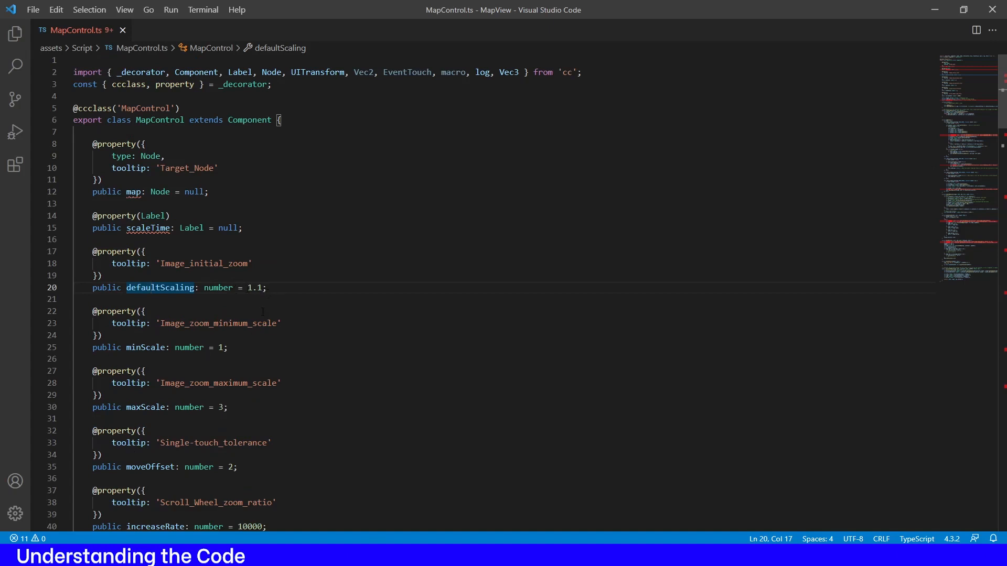
- In Cocos Creator, set the MapControl component's IncreaseRate to 5000 and preview the scene
{"action": "mouse_move", "coordinate": [296, 556]}
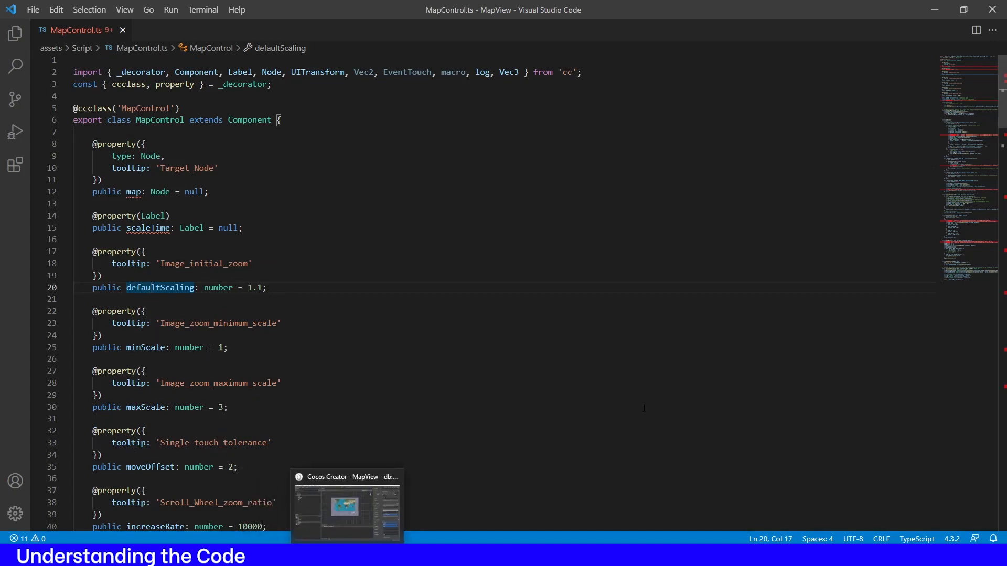
{"action": "left_click", "coordinate": [388, 536]}
{"action": "left_click", "coordinate": [861, 422]}
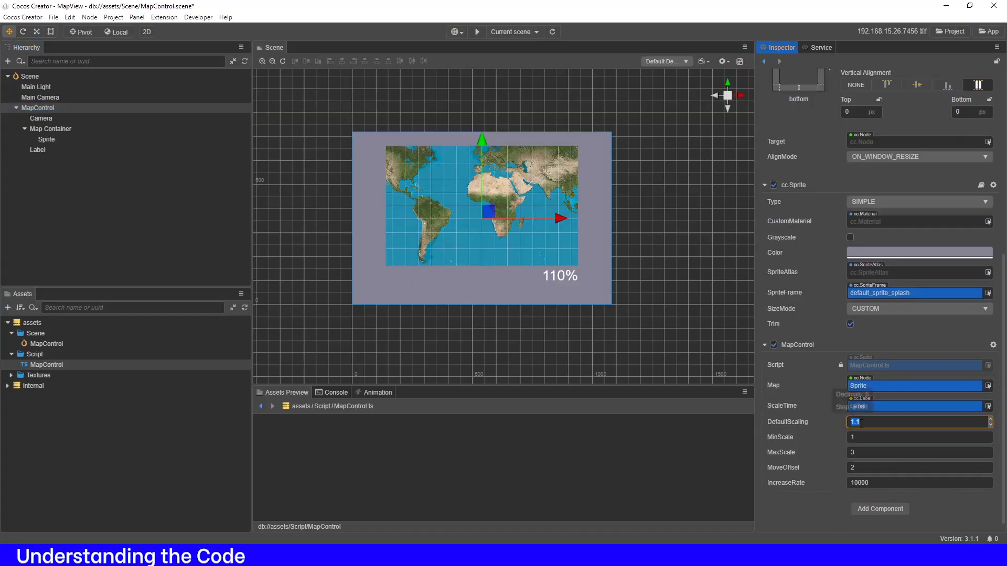
{"action": "left_click", "coordinate": [863, 453]}
{"action": "left_click", "coordinate": [865, 467]}
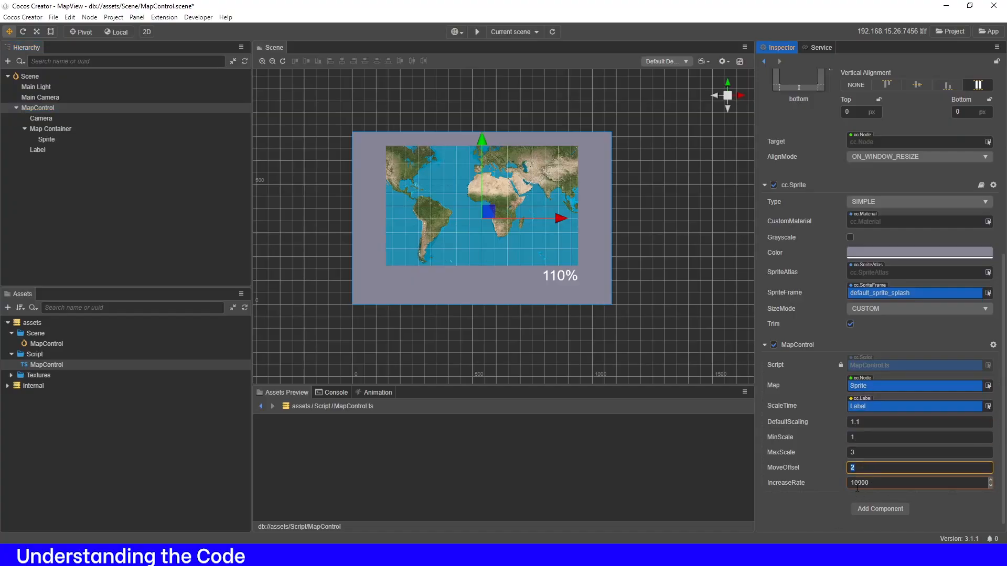
{"action": "left_click", "coordinate": [875, 483]}
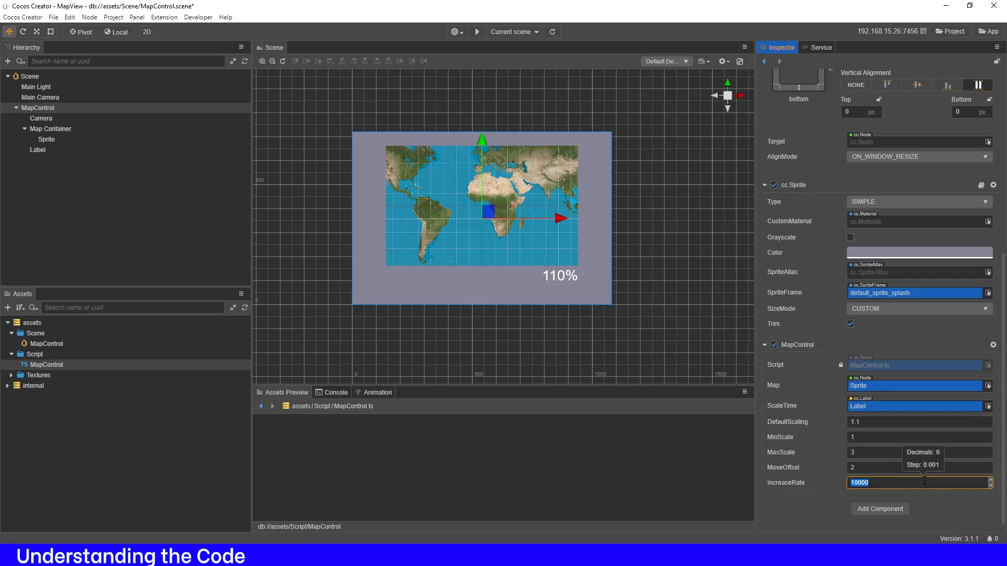
{"action": "type", "text": "5000"}
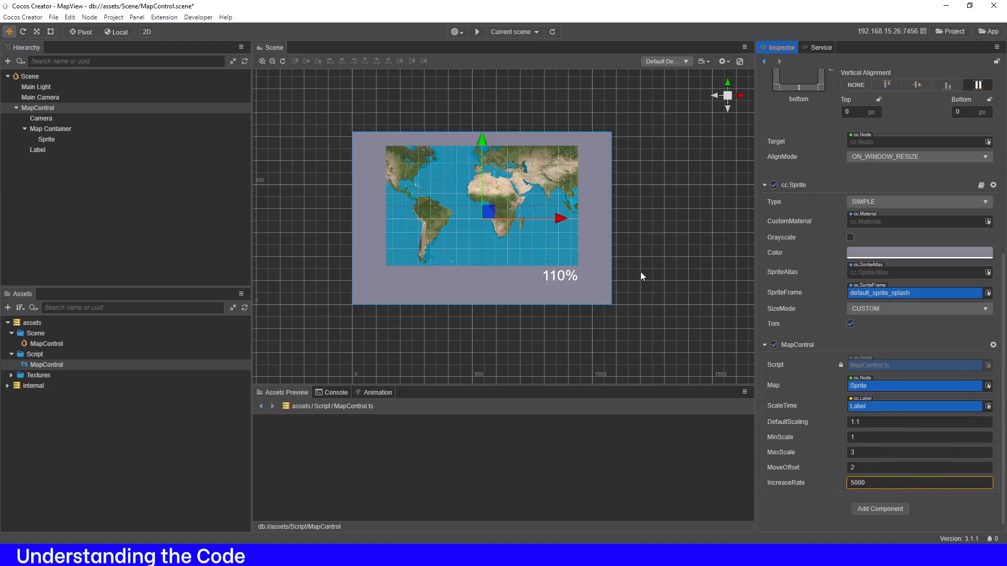
{"action": "left_click", "coordinate": [477, 31]}
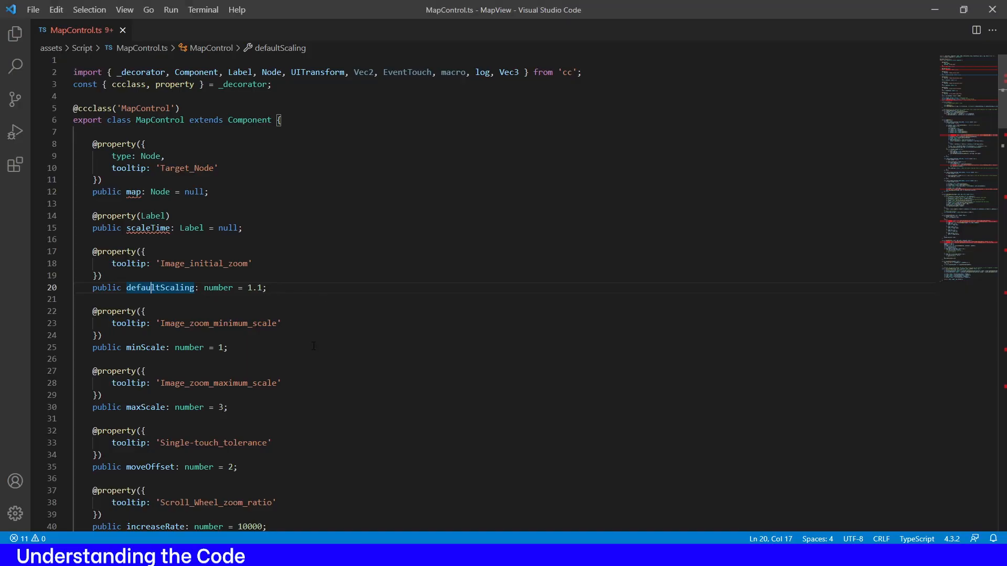
- In MapControl.ts in Visual Studio Code, examine the locked, isMoving and singleTouchCb fields, the start method and the canStartMove tolerance check
{"action": "scroll", "coordinate": [314, 346], "scroll_direction": "down", "scroll_amount": 2}
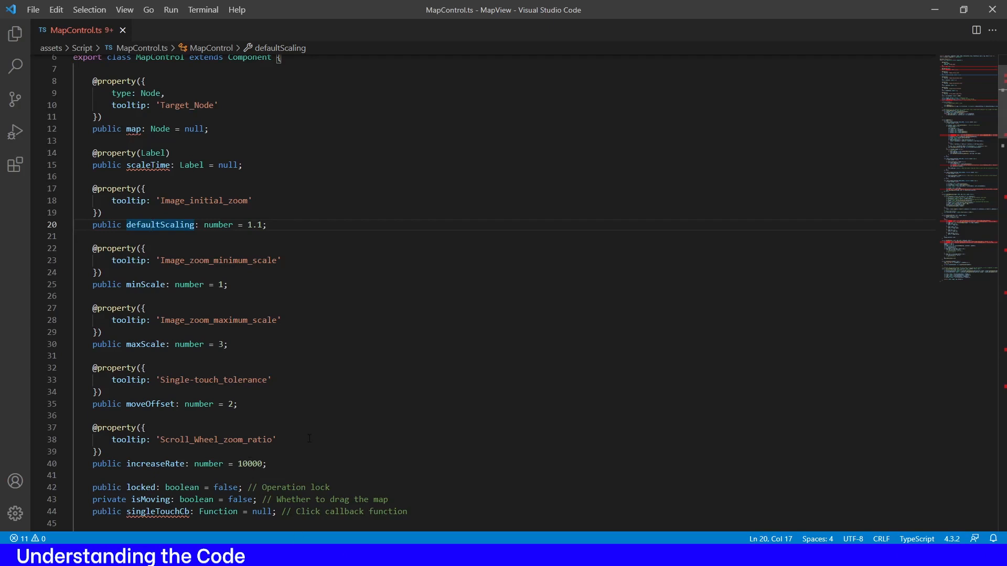
{"action": "scroll", "coordinate": [310, 438], "scroll_direction": "down", "scroll_amount": 4}
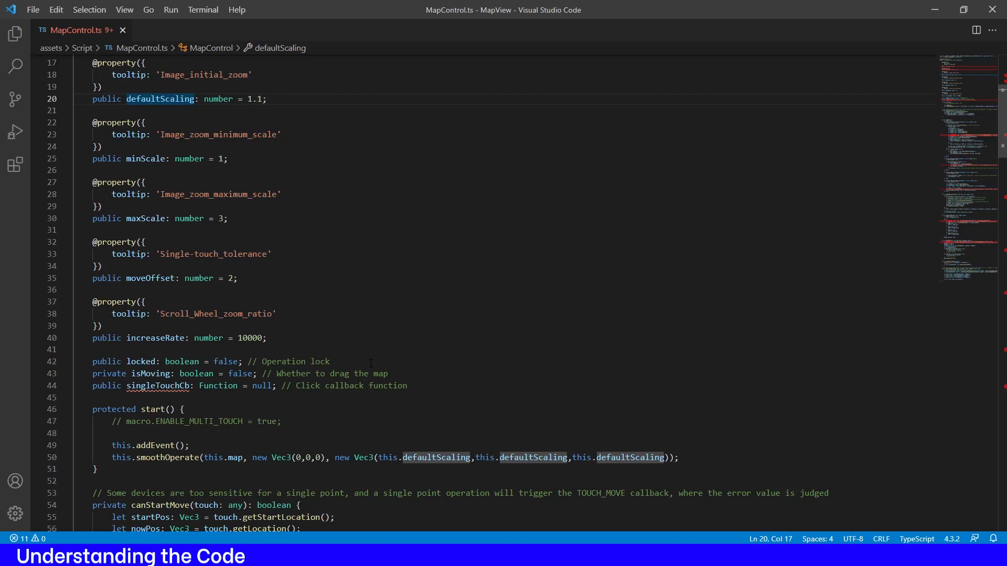
{"action": "mouse_move", "coordinate": [148, 408]}
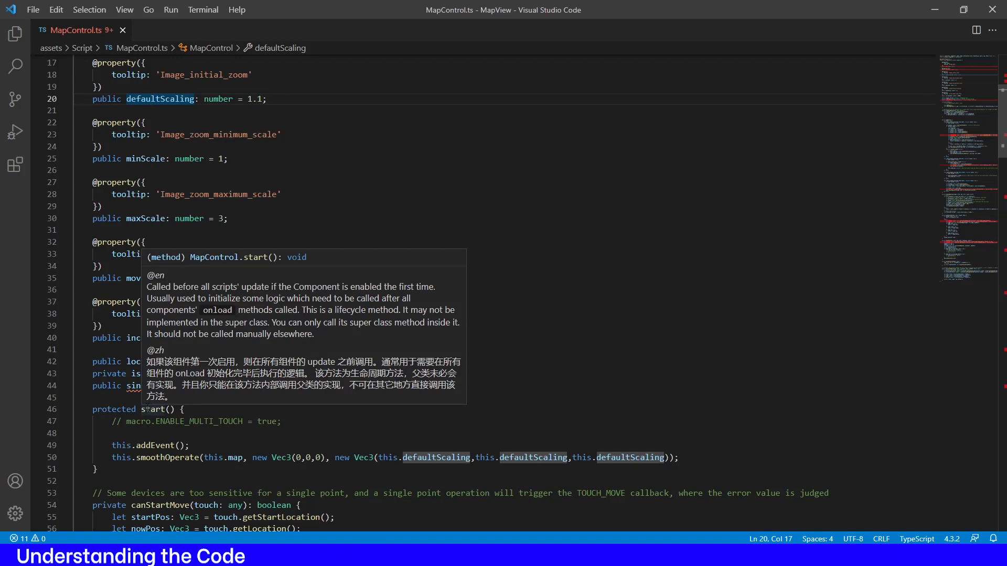
{"action": "mouse_move", "coordinate": [206, 445]}
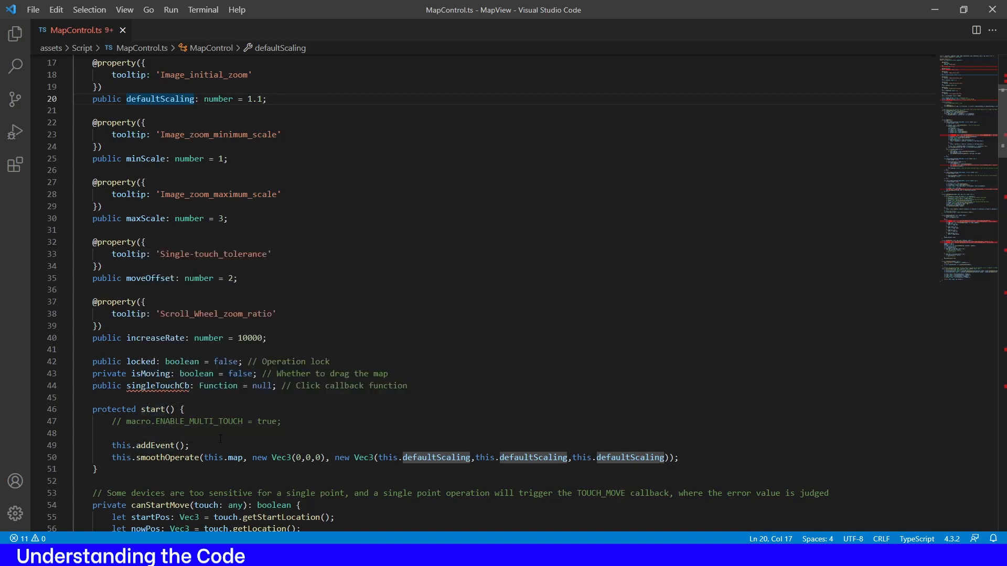
{"action": "scroll", "coordinate": [220, 439], "scroll_direction": "down", "scroll_amount": 3}
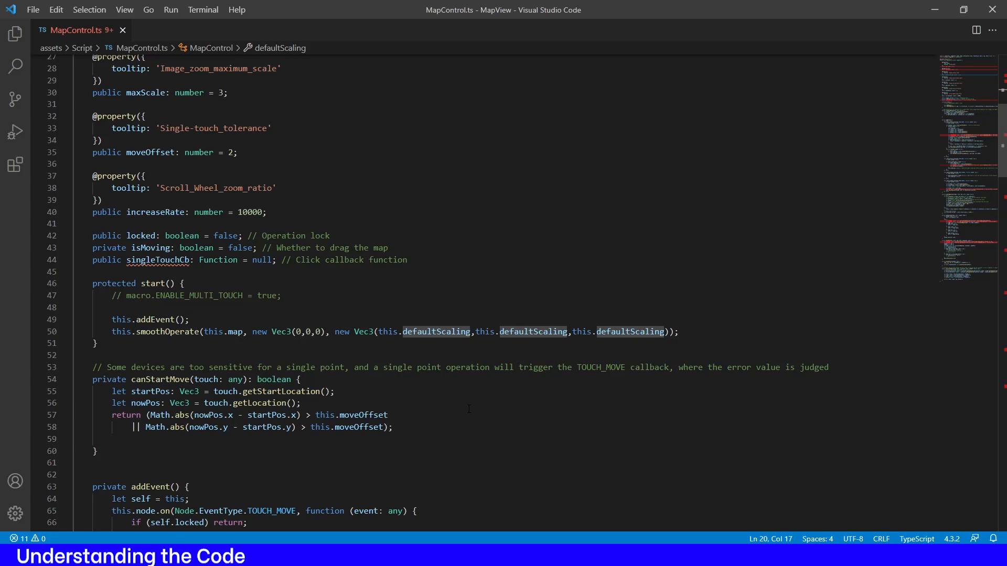
{"action": "scroll", "coordinate": [469, 409], "scroll_direction": "down", "scroll_amount": 3}
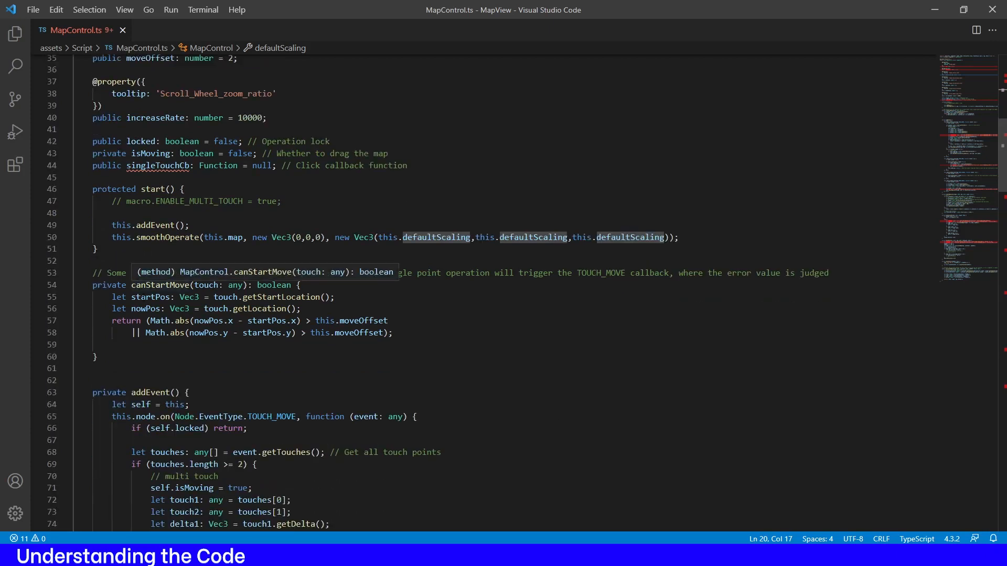
{"action": "scroll", "coordinate": [168, 417], "scroll_direction": "down", "scroll_amount": 4}
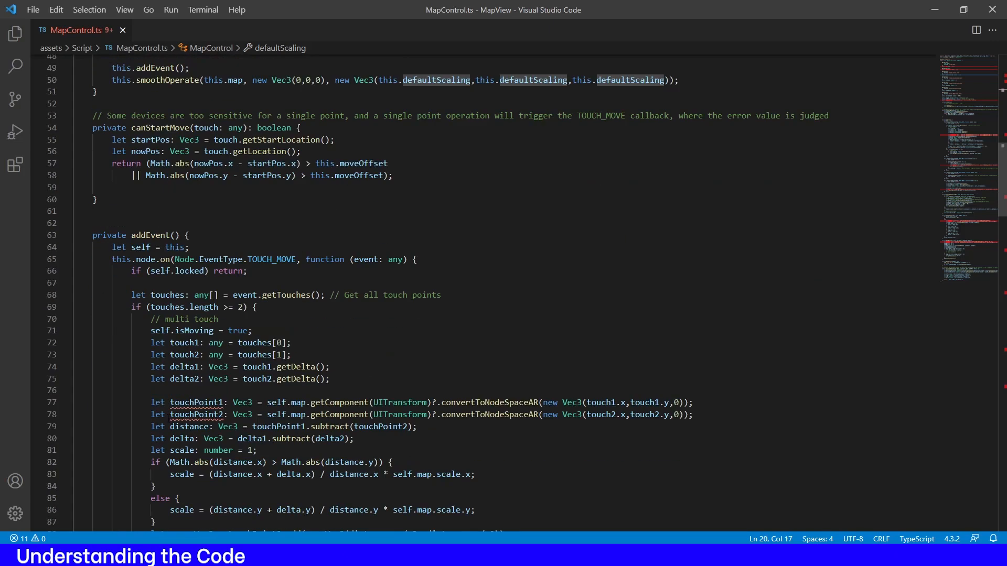
{"action": "scroll", "coordinate": [168, 416], "scroll_direction": "up", "scroll_amount": 3}
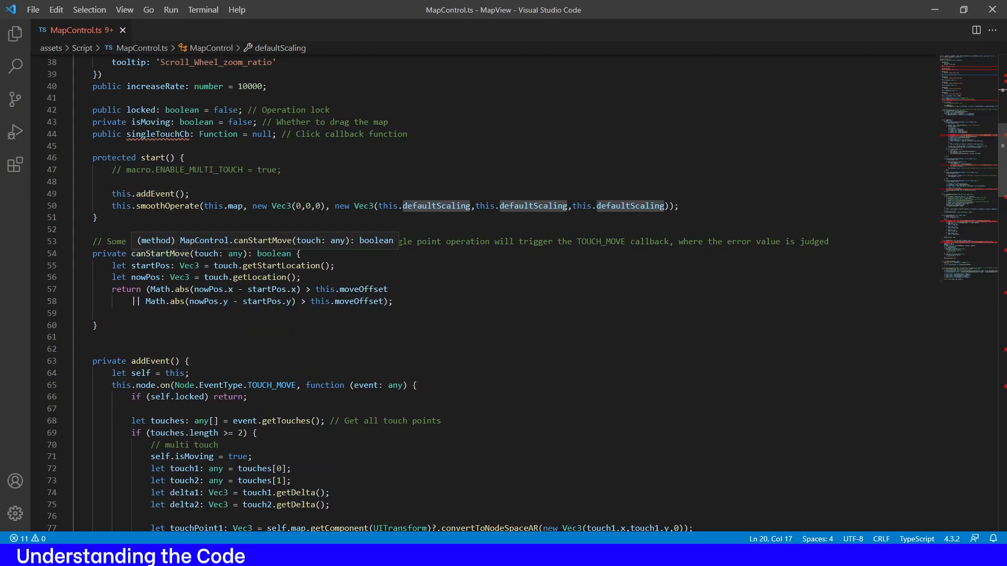
{"action": "left_click_drag", "start_coordinate": [106, 241], "coordinate": [344, 241]}
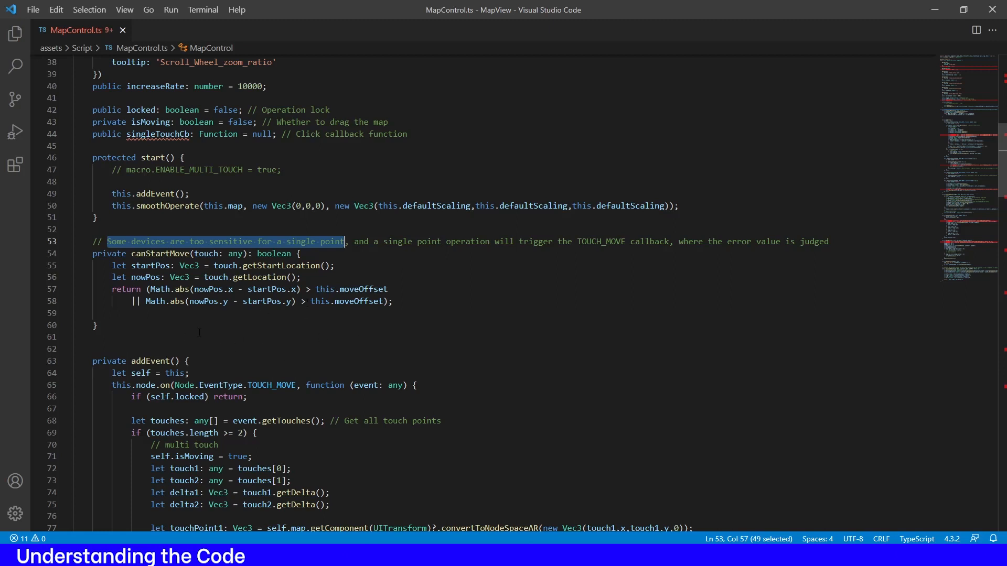
- Examine the TOUCH_MOVE handler in addEvent, highlighting its multi-touch and single-touch branches
{"action": "scroll", "coordinate": [264, 328], "scroll_direction": "down", "scroll_amount": 6}
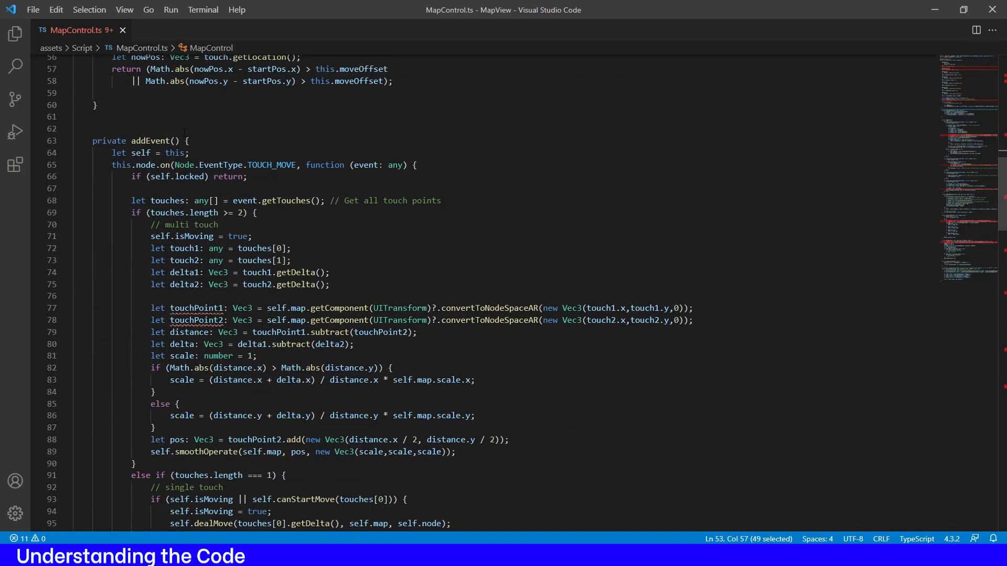
{"action": "scroll", "coordinate": [230, 199], "scroll_direction": "down", "scroll_amount": 2}
{"action": "left_click_drag", "start_coordinate": [93, 78], "coordinate": [190, 78]}
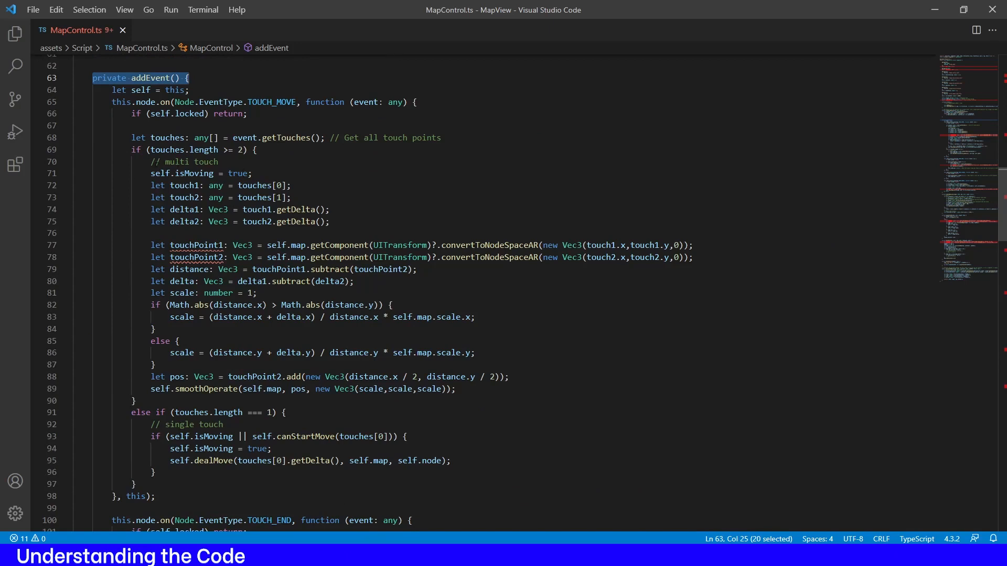
{"action": "left_click_drag", "start_coordinate": [74, 162], "coordinate": [155, 364]}
{"action": "scroll", "coordinate": [127, 300], "scroll_direction": "down", "scroll_amount": 3}
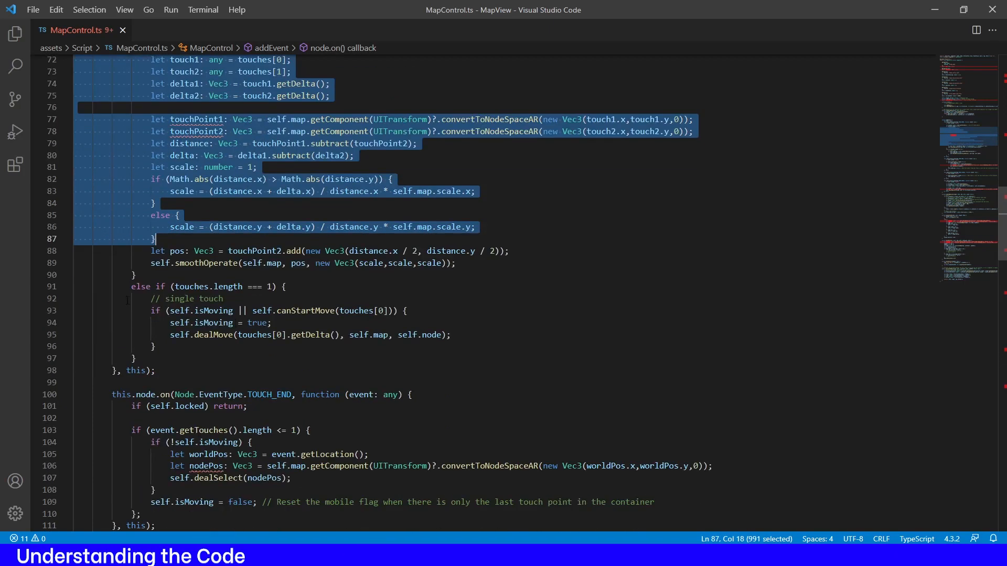
{"action": "left_click_drag", "start_coordinate": [127, 299], "coordinate": [155, 370]}
{"action": "scroll", "coordinate": [200, 390], "scroll_direction": "down", "scroll_amount": 3}
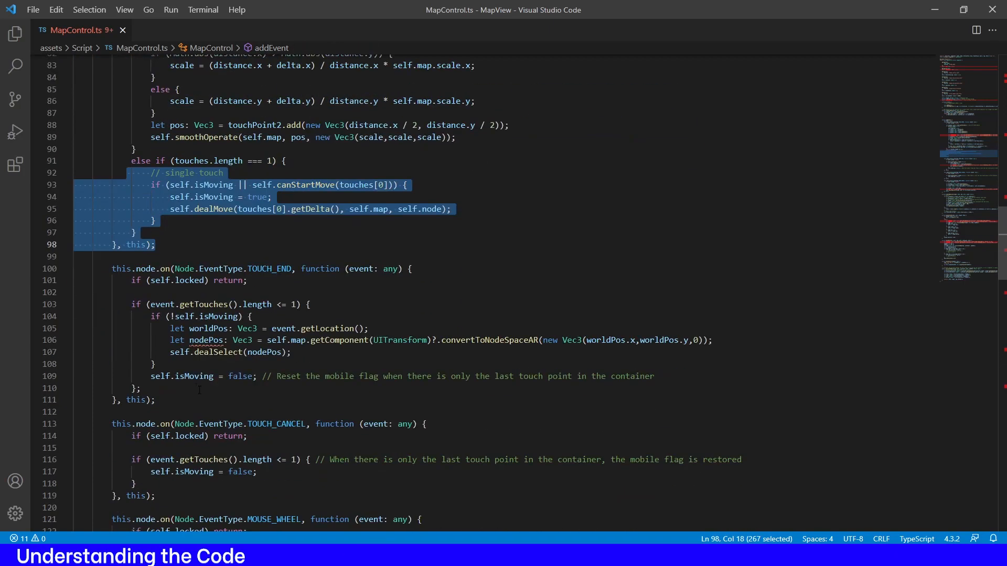
- Examine the TOUCH_END, TOUCH_CANCEL and MOUSE_WHEEL handlers in the addEvent method
{"action": "scroll", "coordinate": [199, 391], "scroll_direction": "down", "scroll_amount": 2}
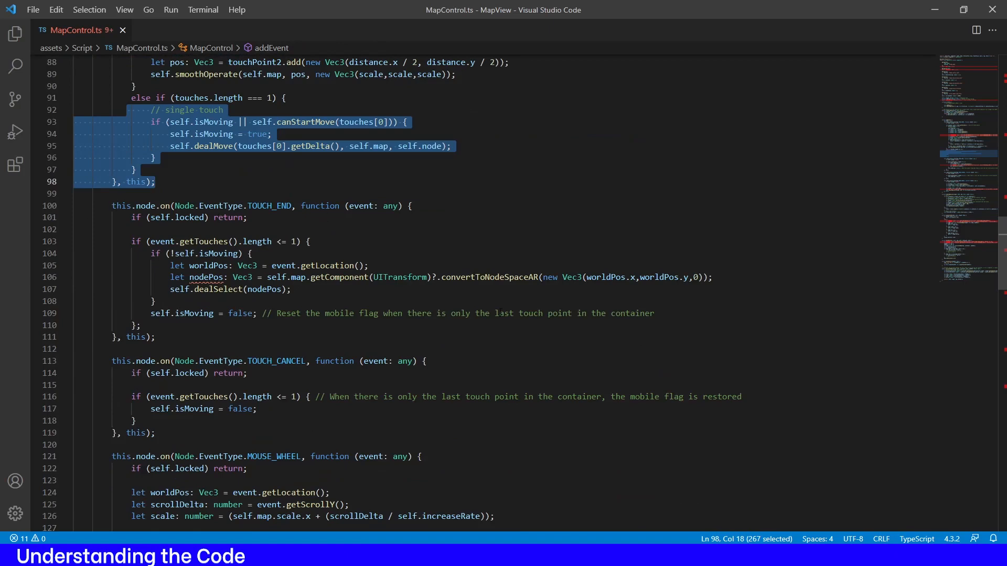
{"action": "mouse_move", "coordinate": [253, 360]}
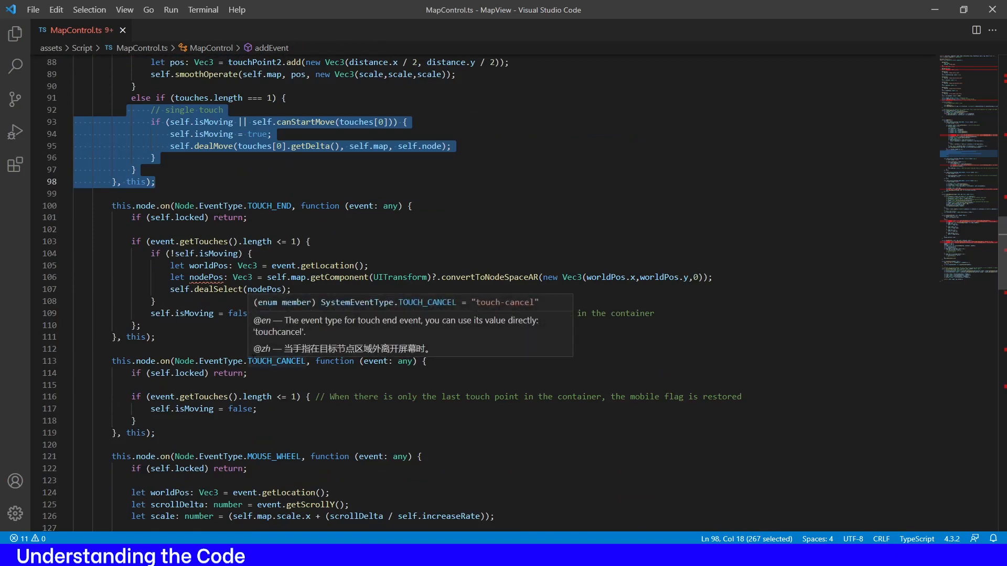
{"action": "scroll", "coordinate": [256, 356], "scroll_direction": "down", "scroll_amount": 3}
{"action": "mouse_move", "coordinate": [267, 331]}
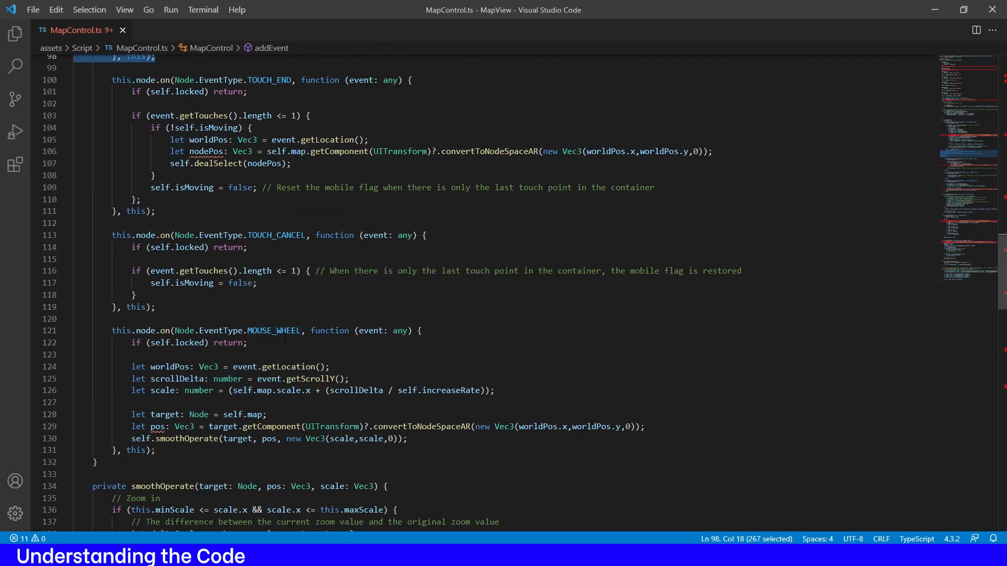
{"action": "scroll", "coordinate": [547, 459], "scroll_direction": "up", "scroll_amount": 1}
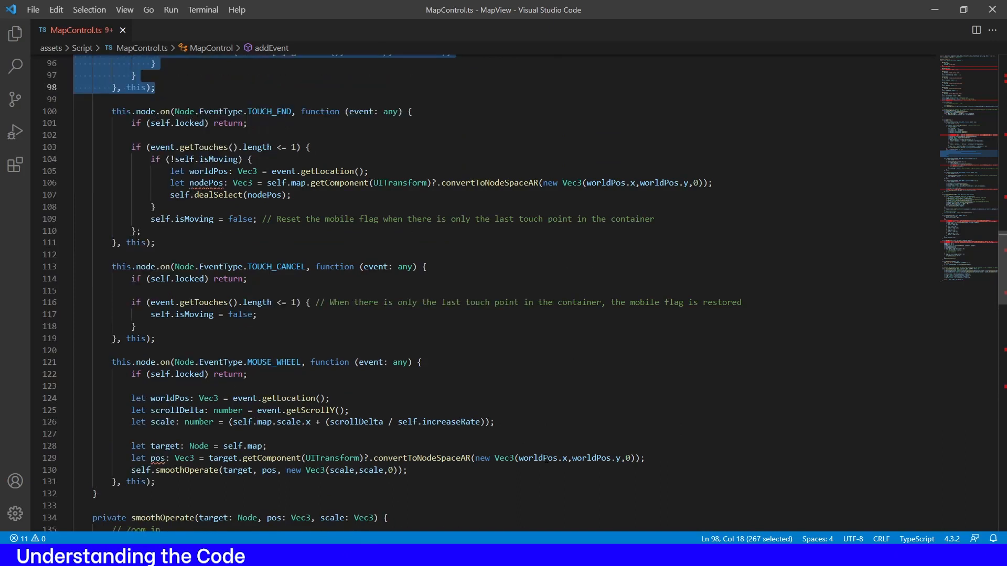
{"action": "scroll", "coordinate": [547, 459], "scroll_direction": "down", "scroll_amount": 3}
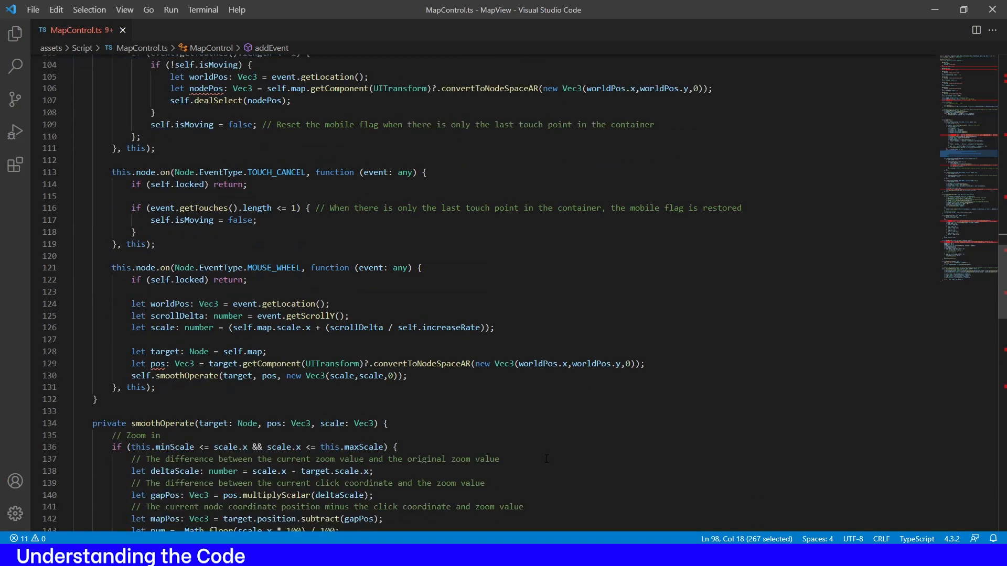
{"action": "scroll", "coordinate": [547, 459], "scroll_direction": "up", "scroll_amount": 1}
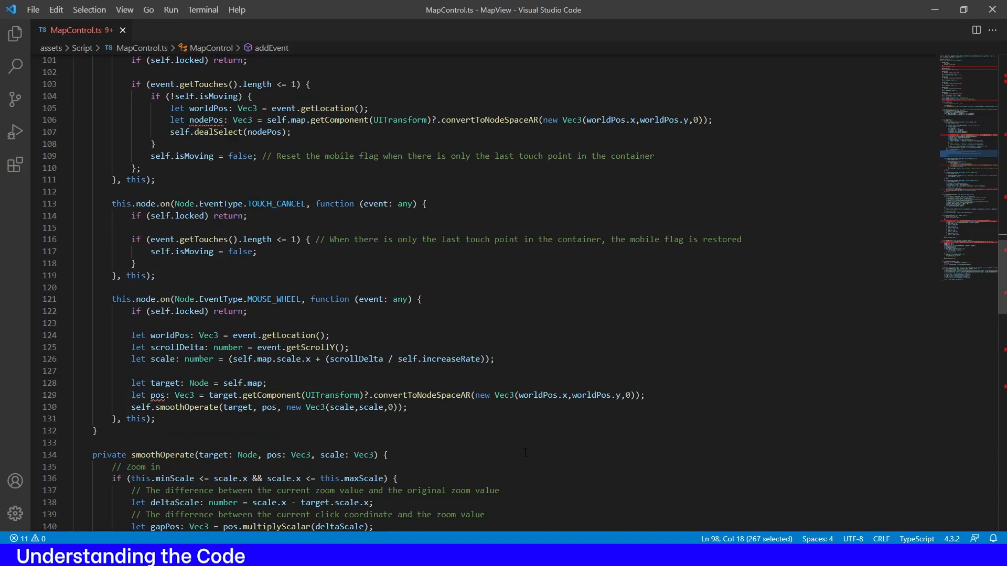
- Examine the smoothOperate, dealScalePos, dealMove, dealSelect and calculateEdge methods through the end of the script
{"action": "scroll", "coordinate": [525, 451], "scroll_direction": "down", "scroll_amount": 7}
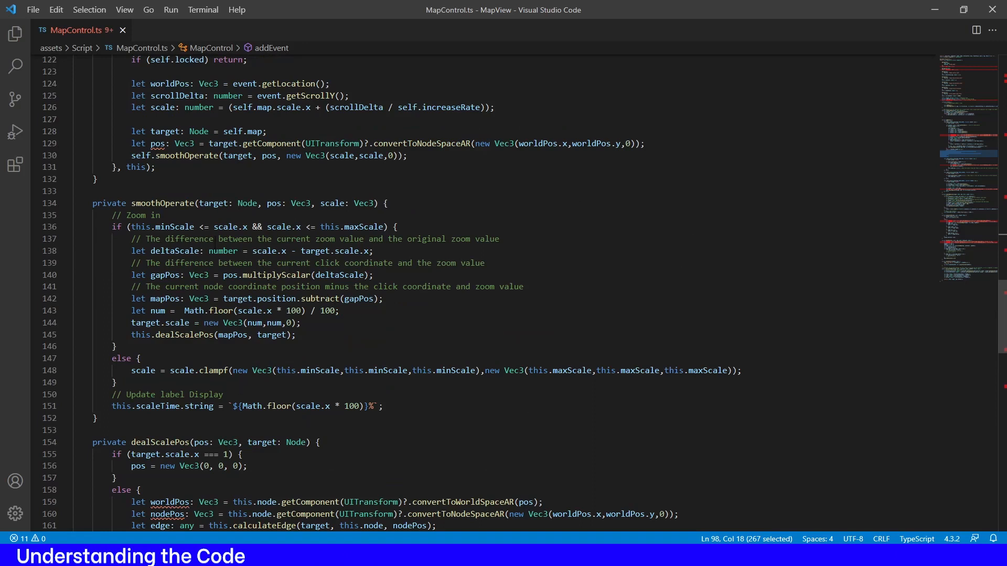
{"action": "scroll", "coordinate": [212, 276], "scroll_direction": "down", "scroll_amount": 5}
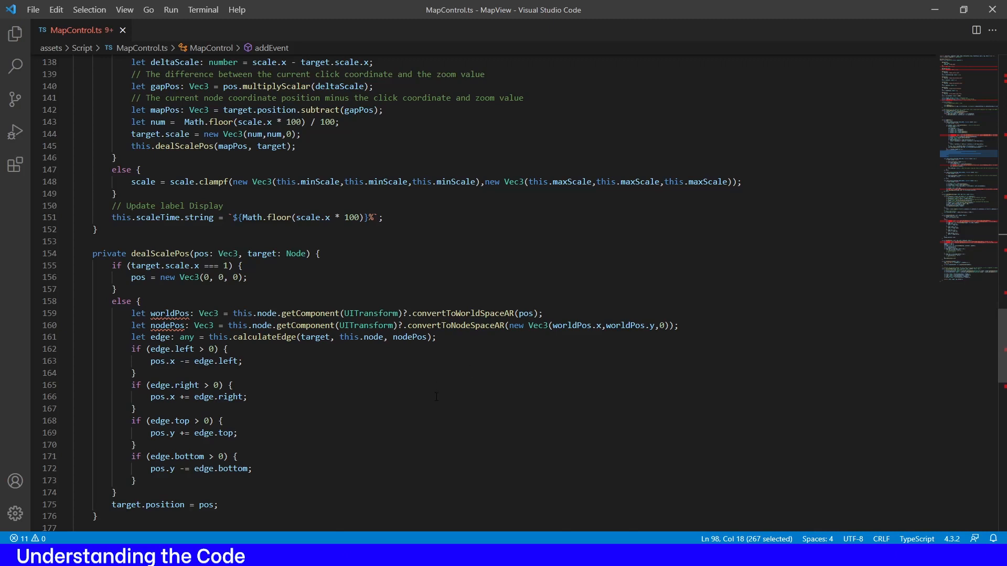
{"action": "scroll", "coordinate": [436, 396], "scroll_direction": "down", "scroll_amount": 10}
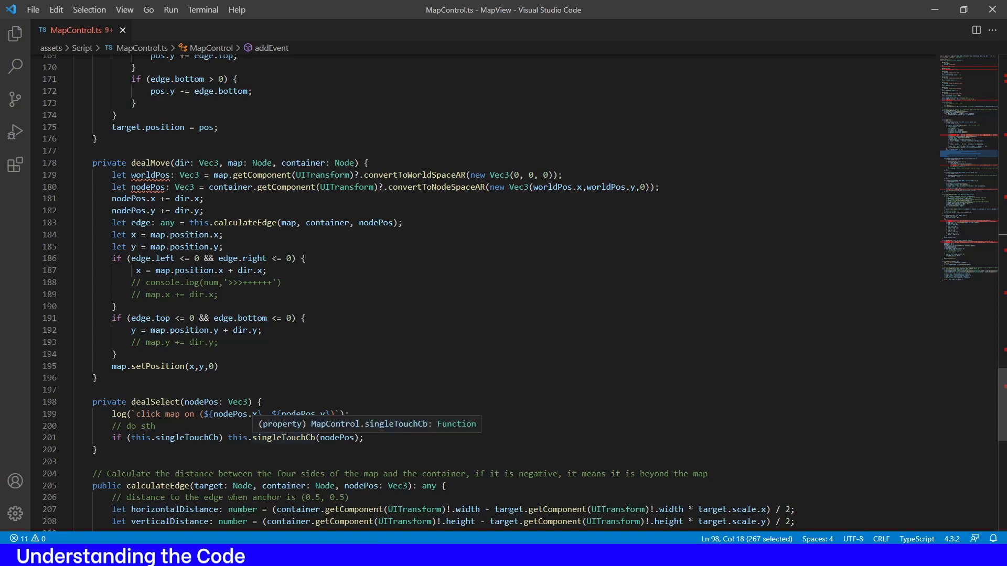
{"action": "scroll", "coordinate": [288, 435], "scroll_direction": "down", "scroll_amount": 1}
{"action": "scroll", "coordinate": [239, 385], "scroll_direction": "down", "scroll_amount": 4}
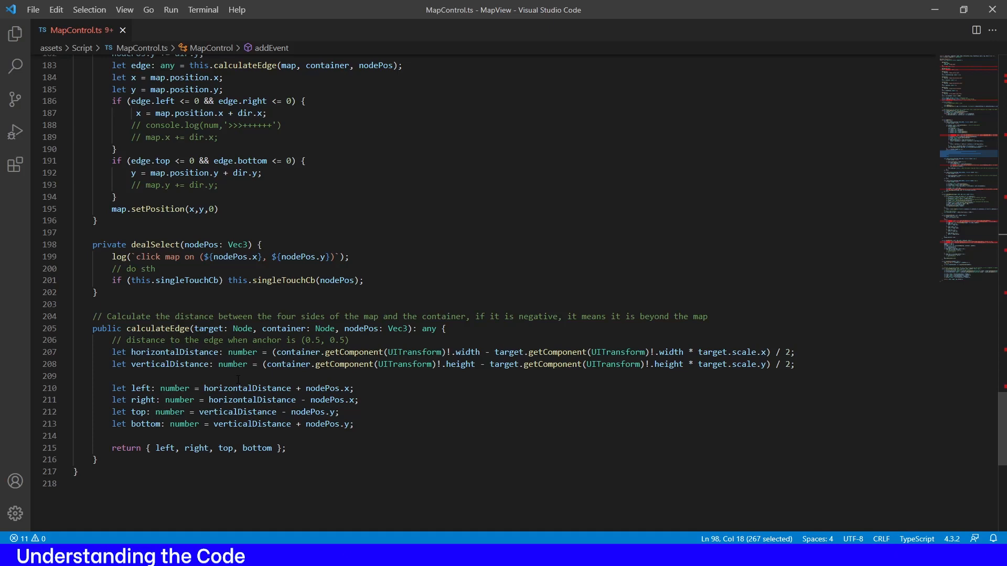
{"action": "scroll", "coordinate": [237, 379], "scroll_direction": "up", "scroll_amount": 19}
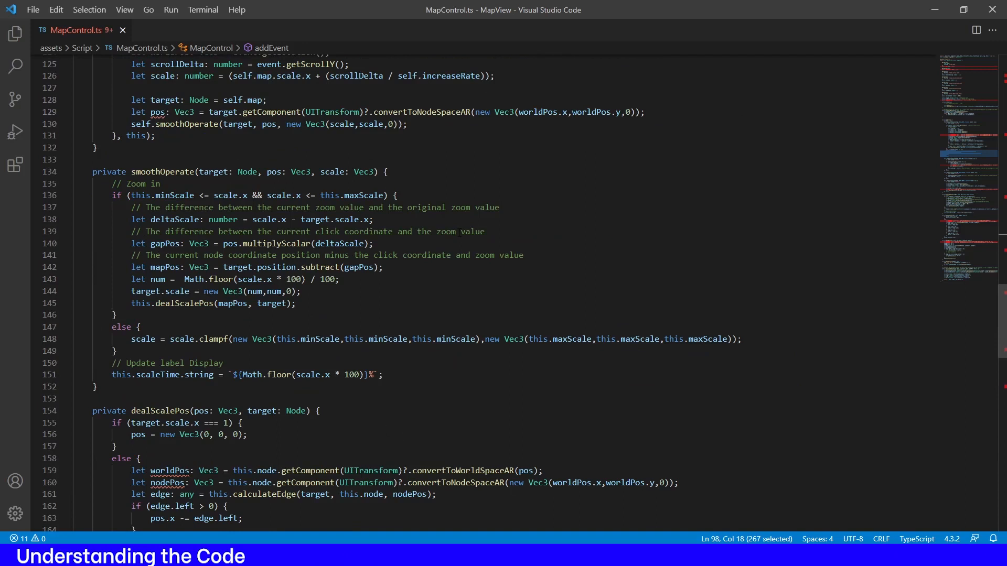
{"action": "scroll", "coordinate": [459, 233], "scroll_direction": "down", "scroll_amount": 20}
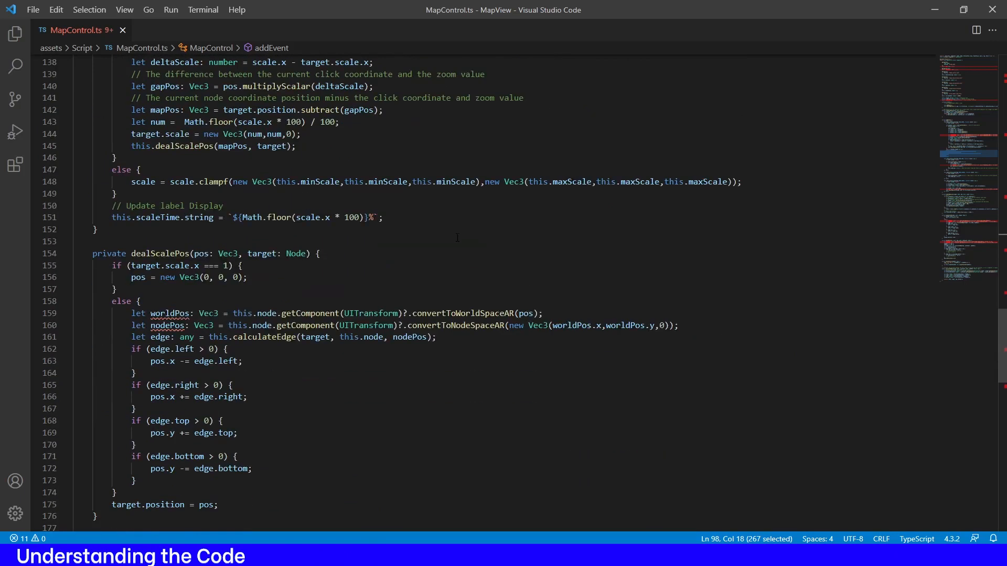